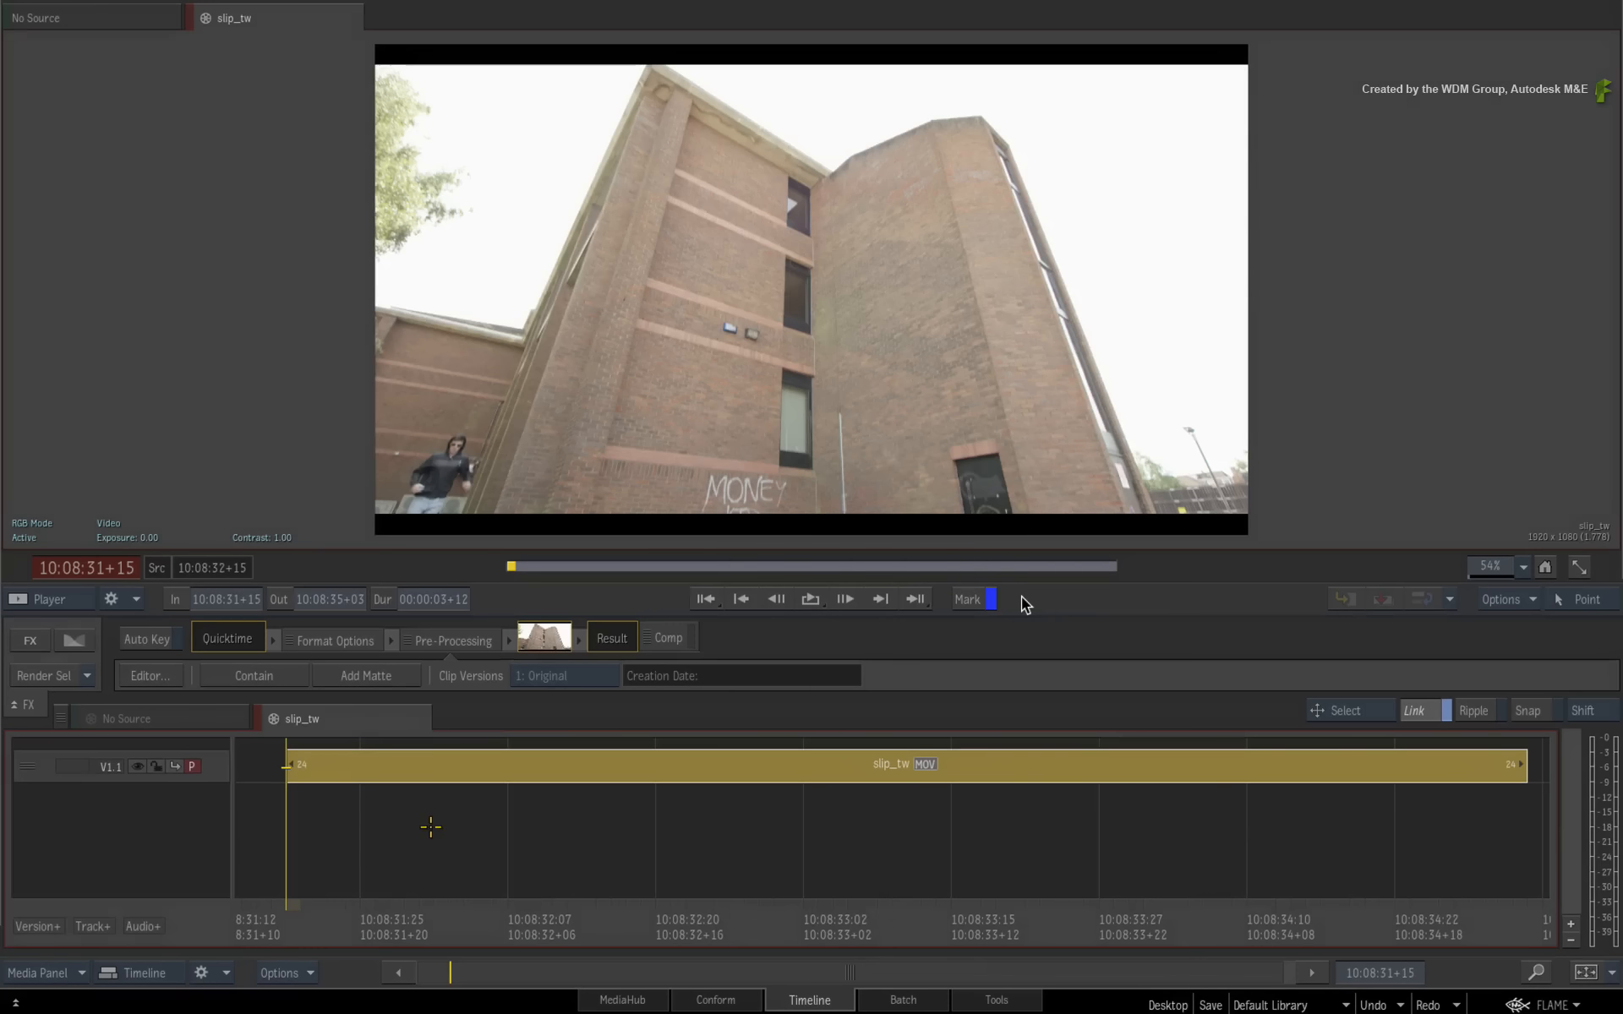
Step: Review the slip_tw footage, add a 2D Transform effect to the segment at its first frame, and enable Auto Key
left_click_drag(299, 920, 1104, 813)
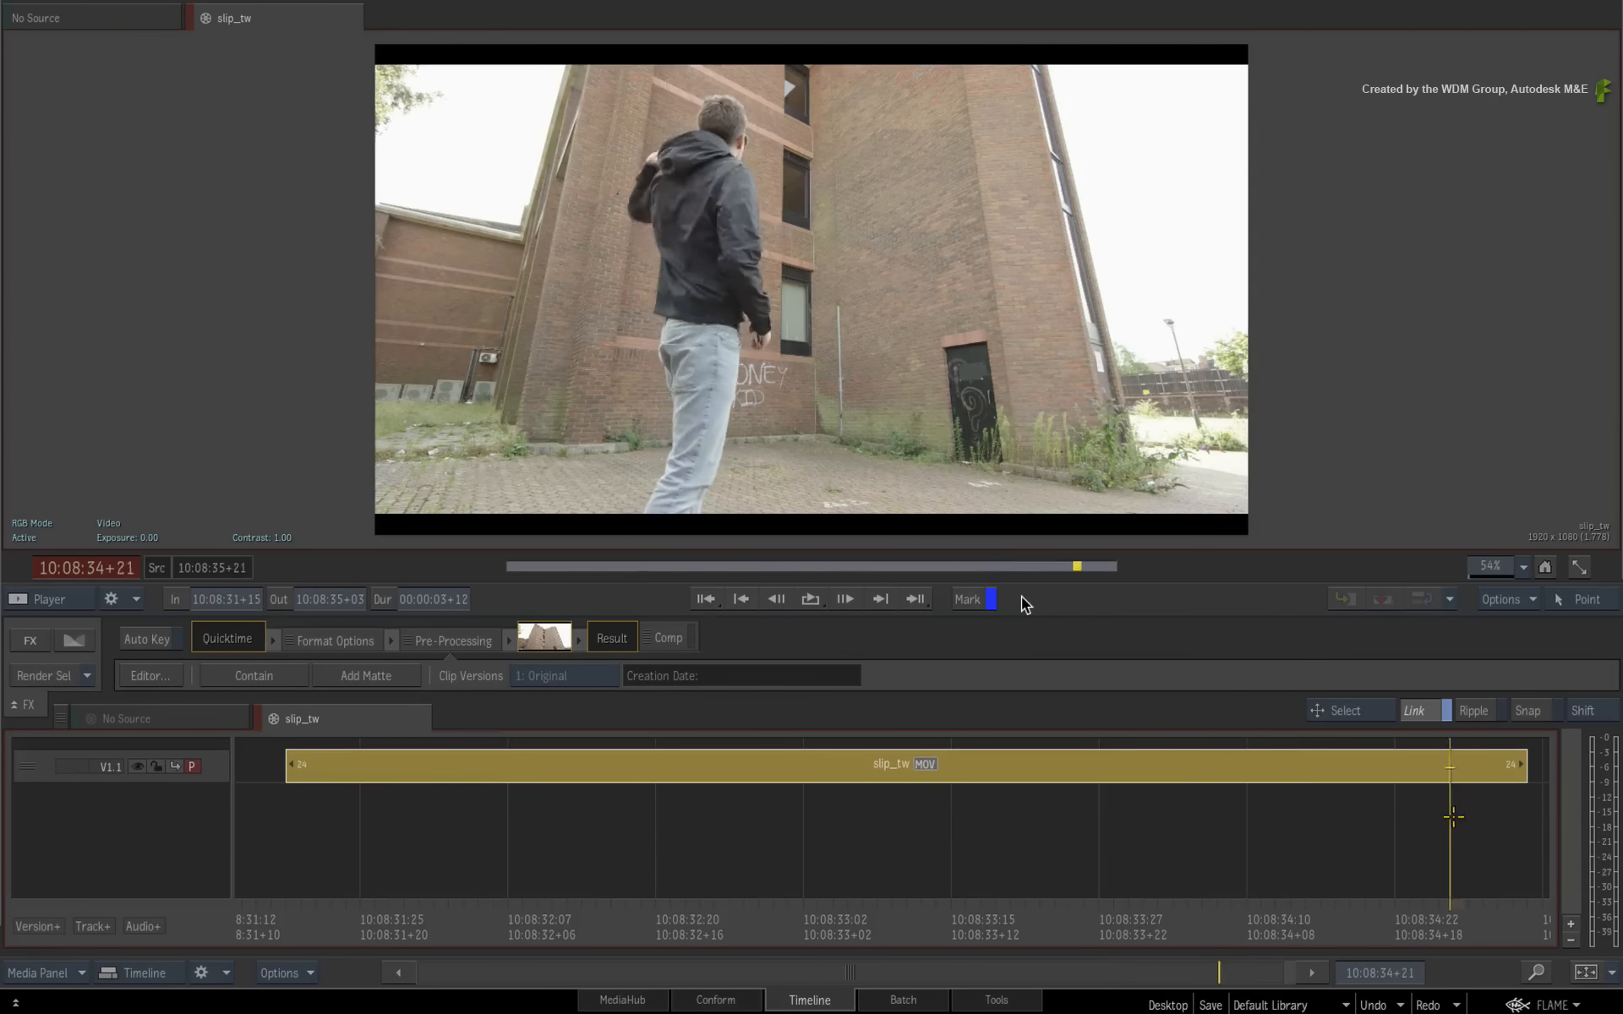
left_click_drag(1452, 817, 793, 742)
key("Home")
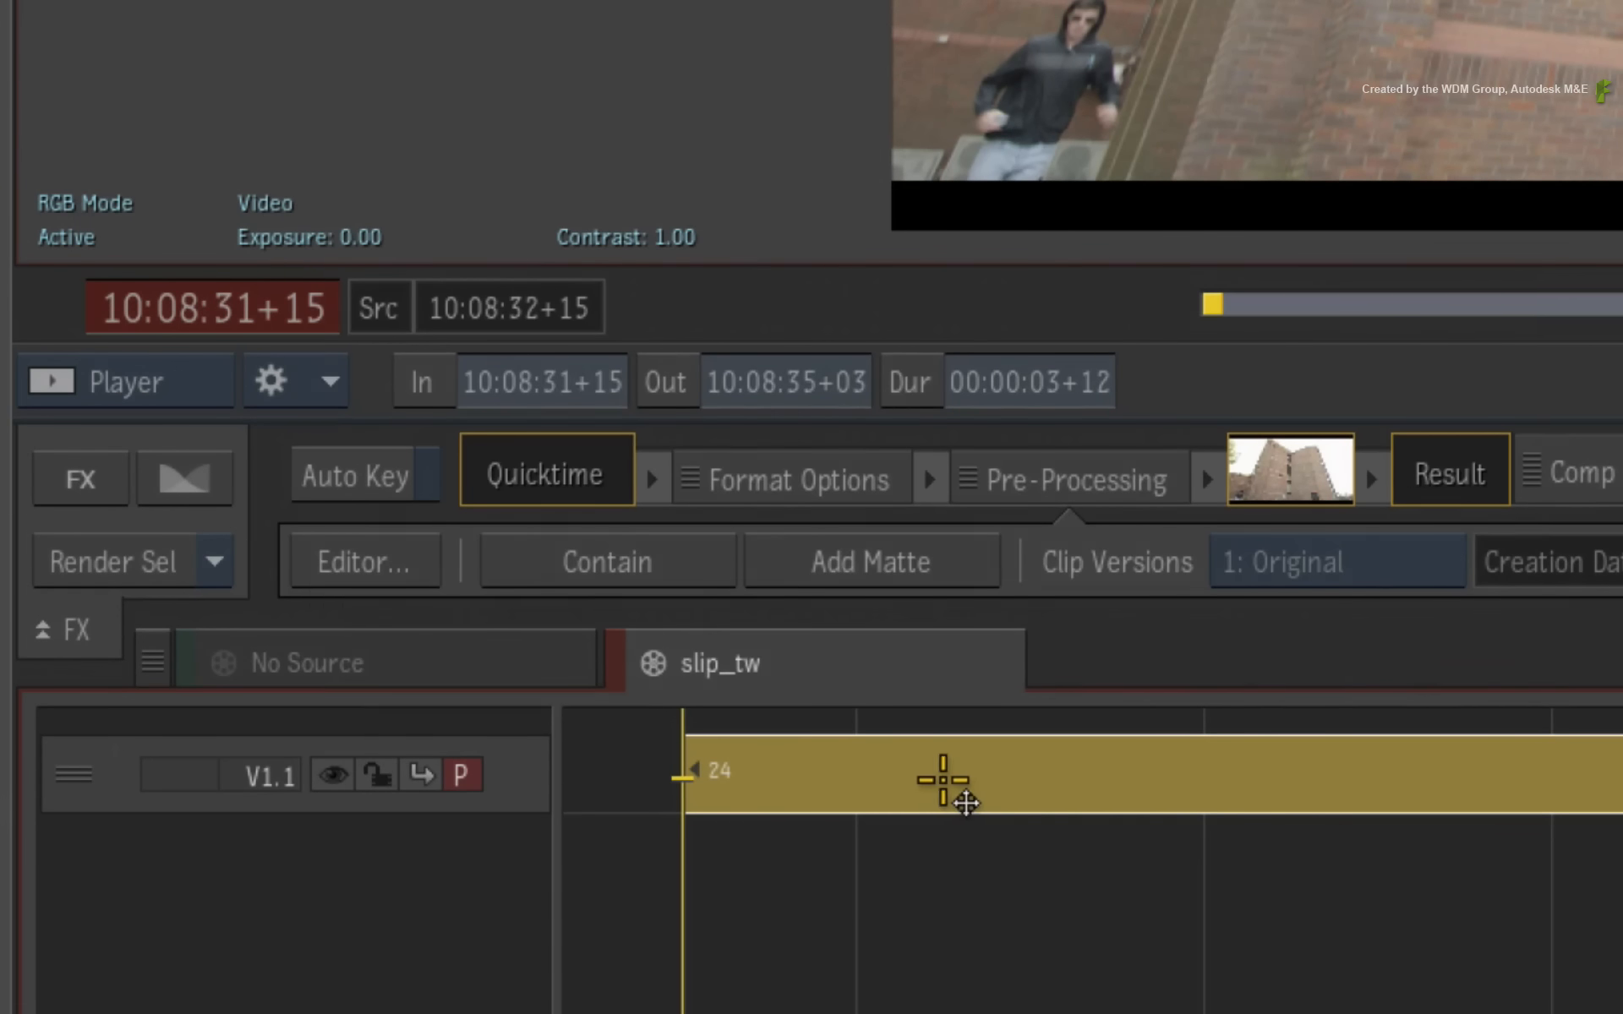
right_click(941, 788)
left_click(774, 412)
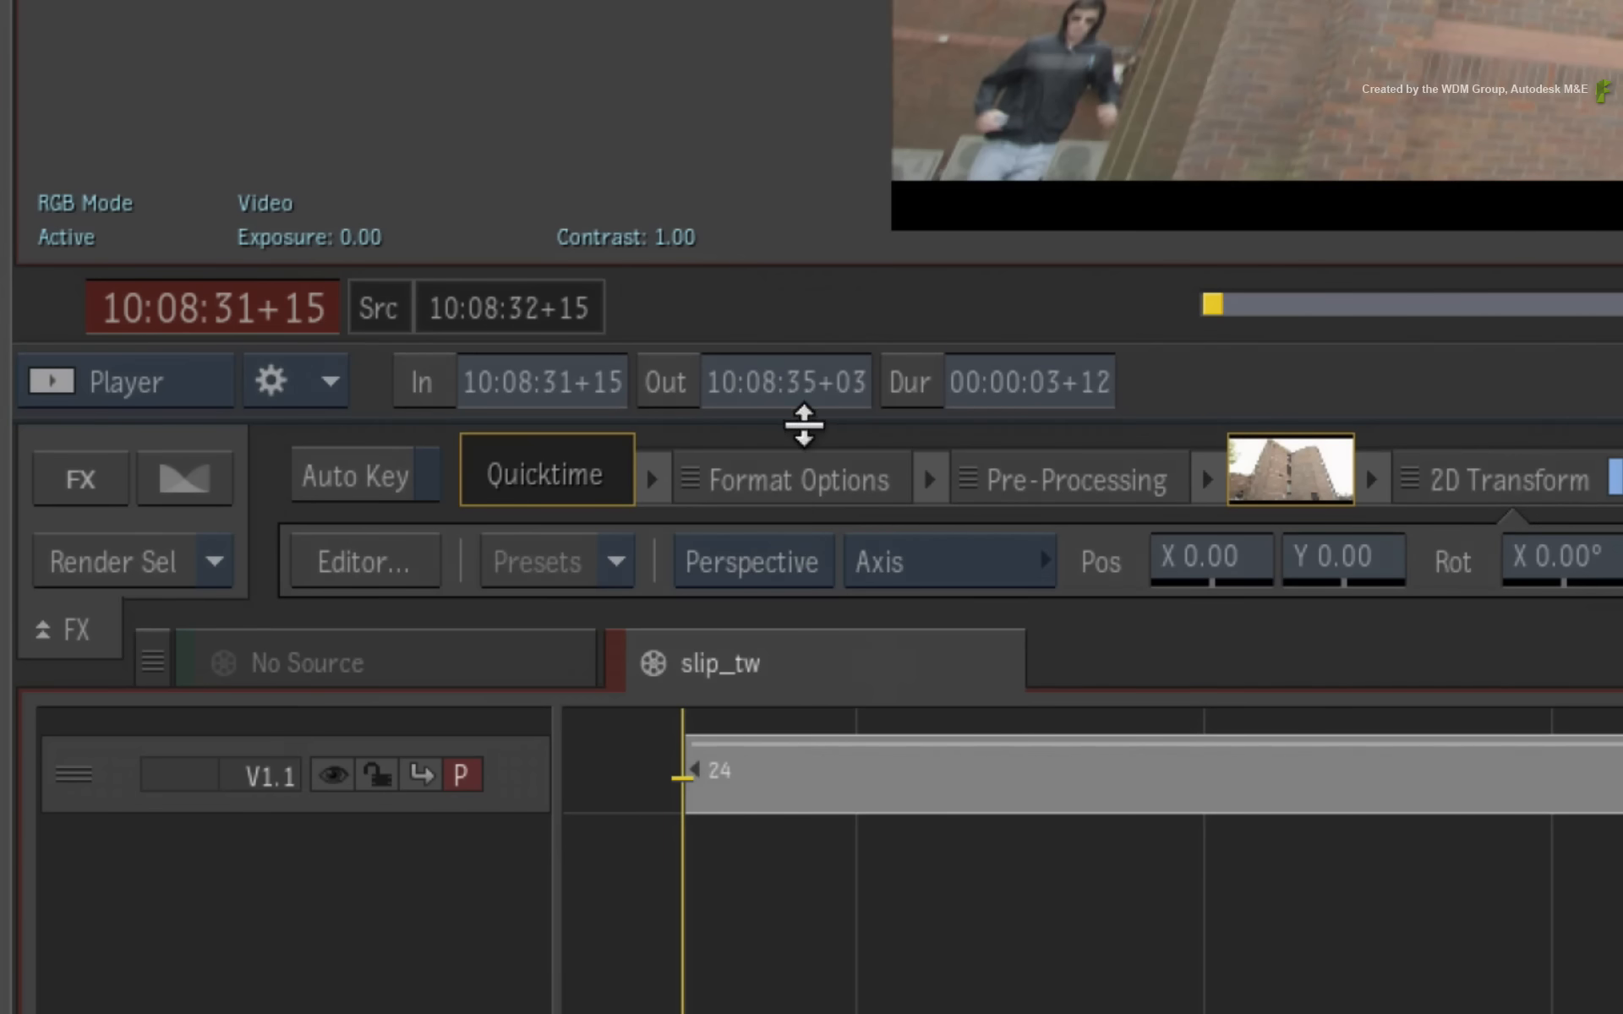
left_click(360, 470)
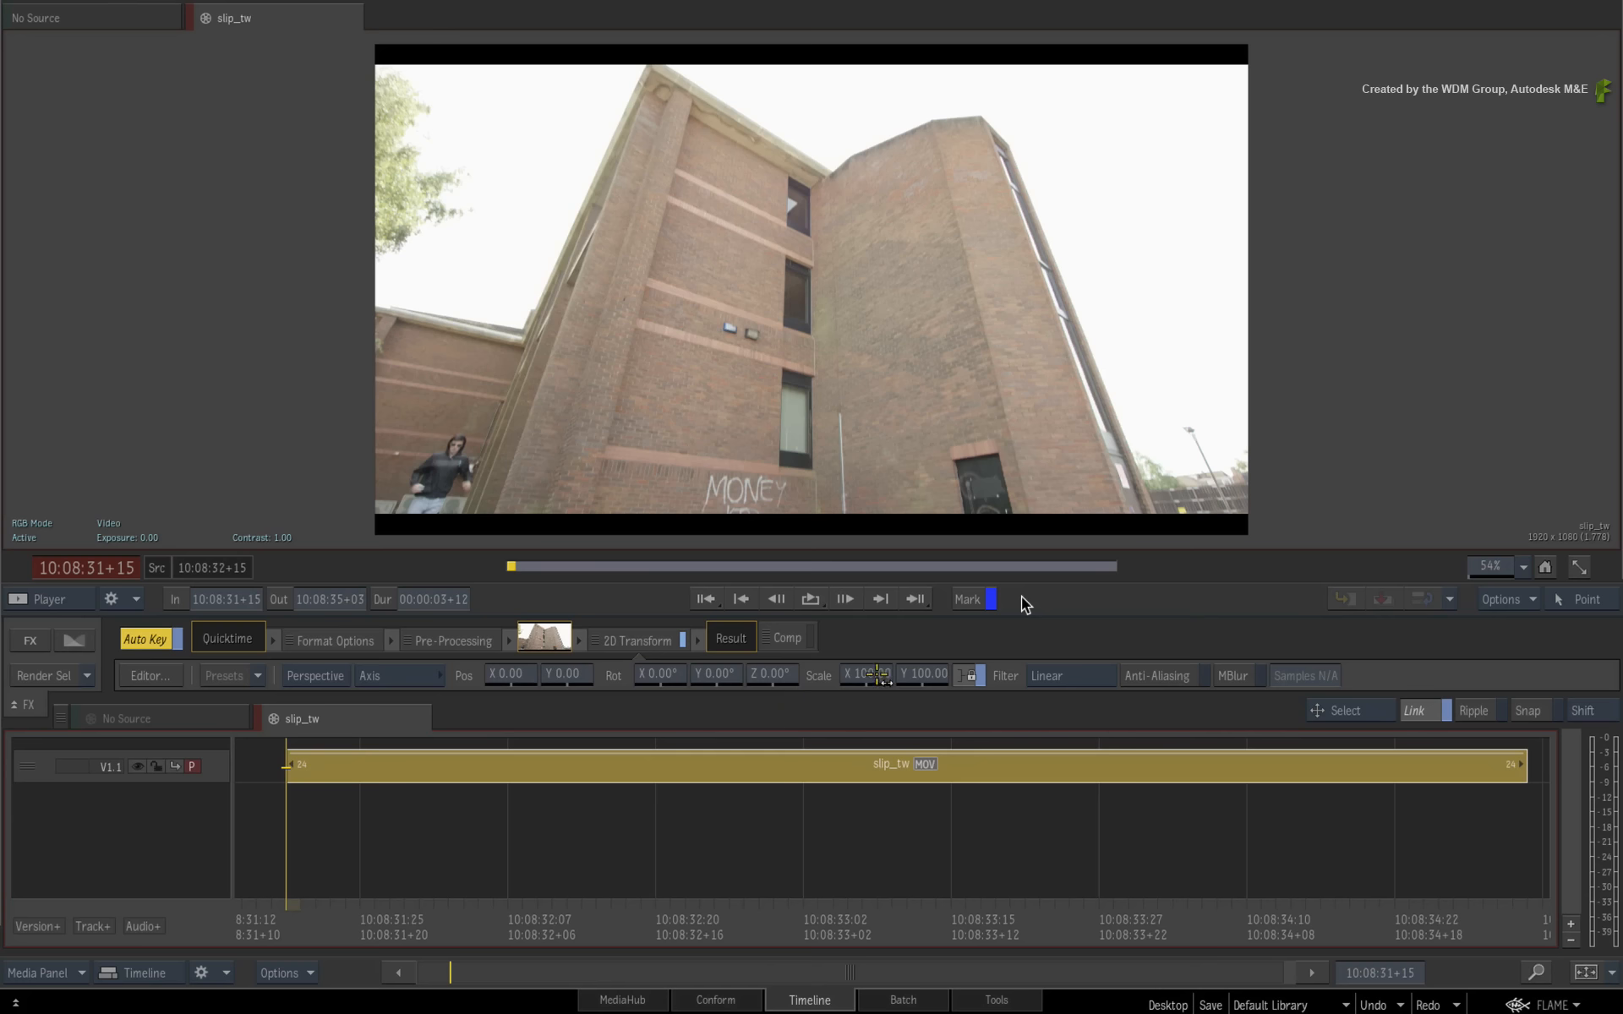
Step: Scale the segment to 62% and animate its X position from -314 at the first frame to 321 at the last frame
left_click_drag(879, 674, 833, 673)
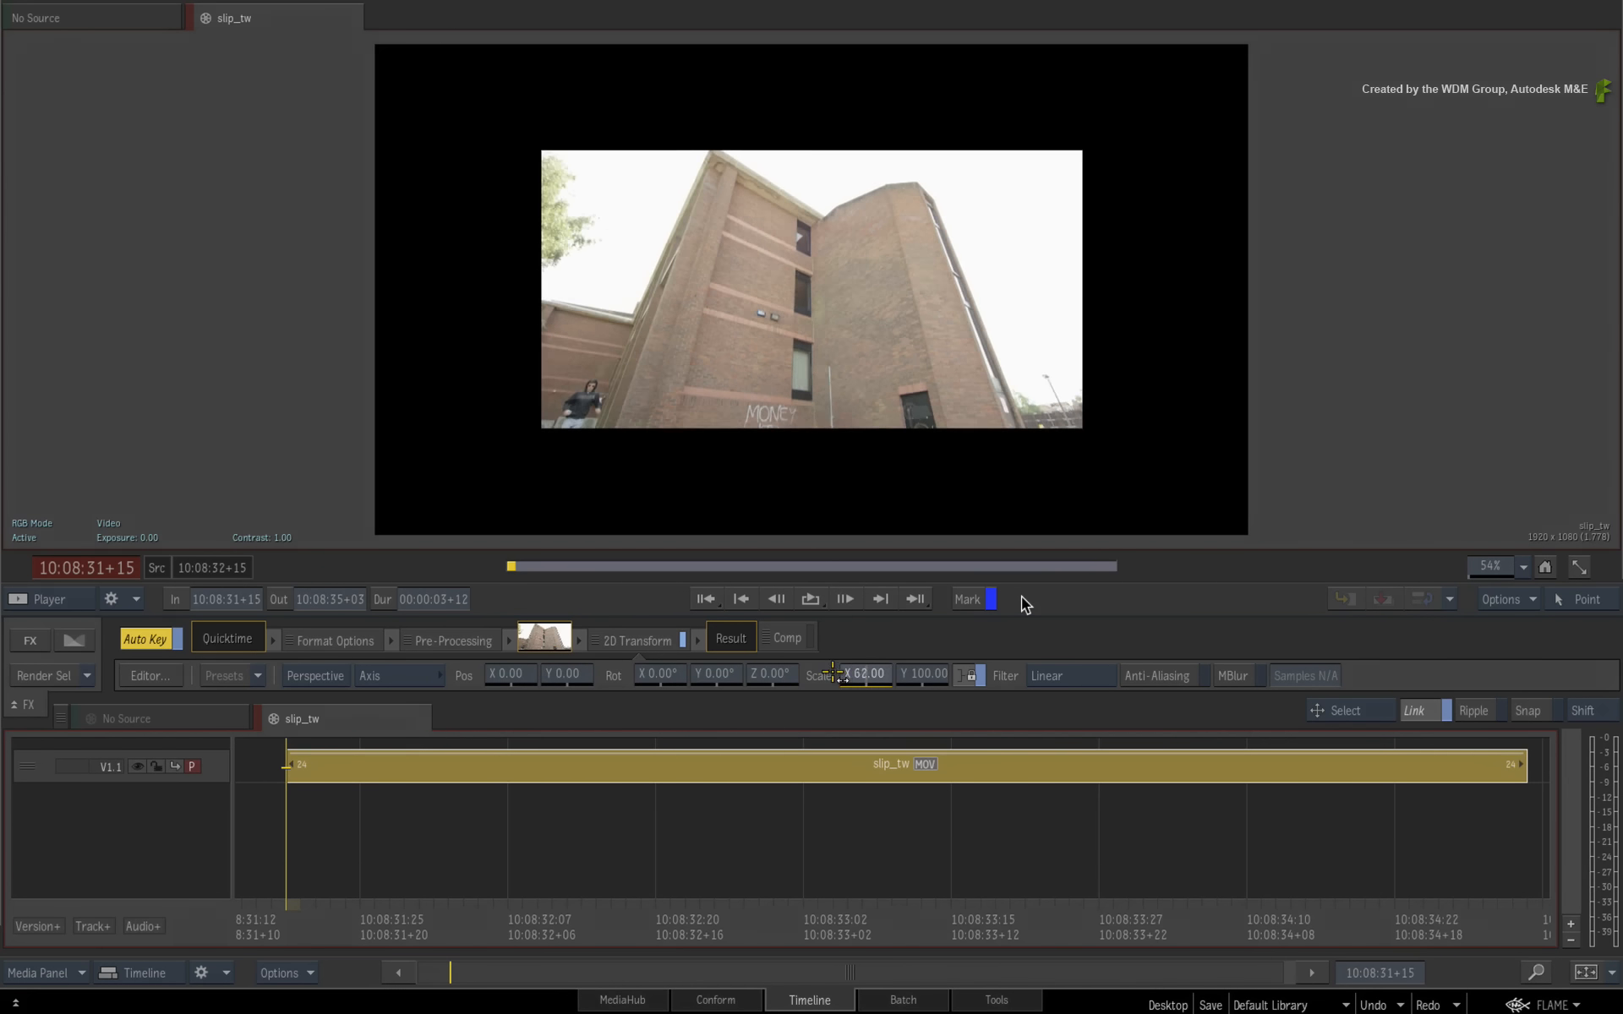
left_click_drag(530, 676, 435, 677)
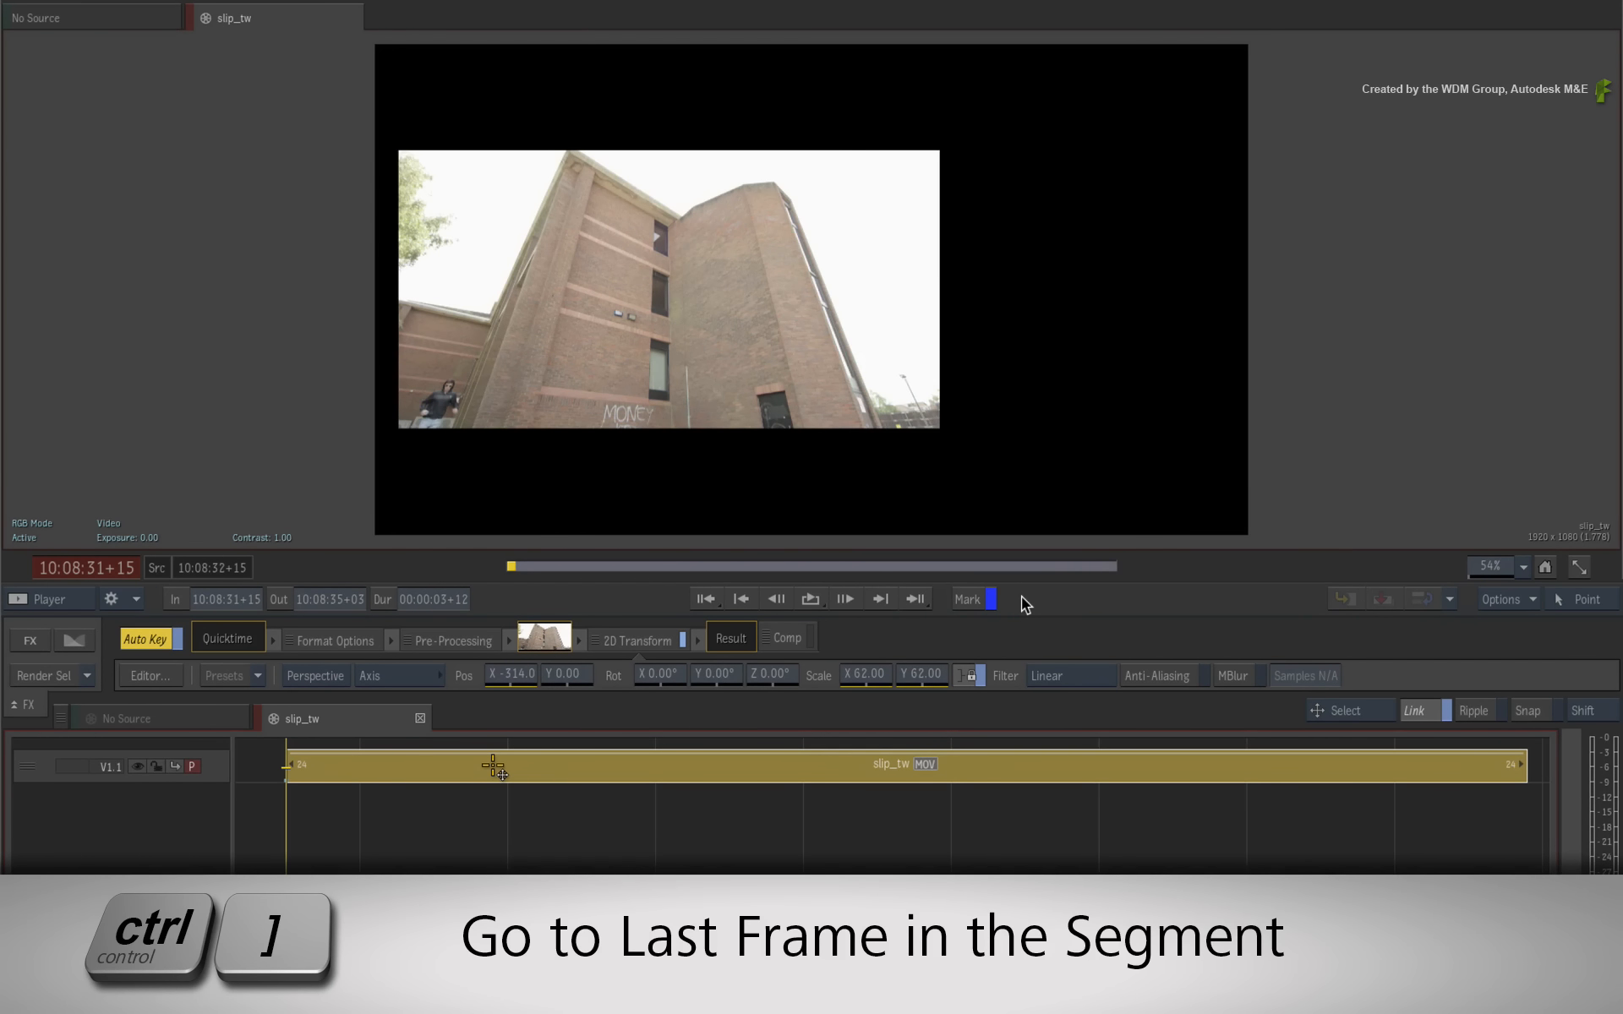
key("ctrl+bracketright")
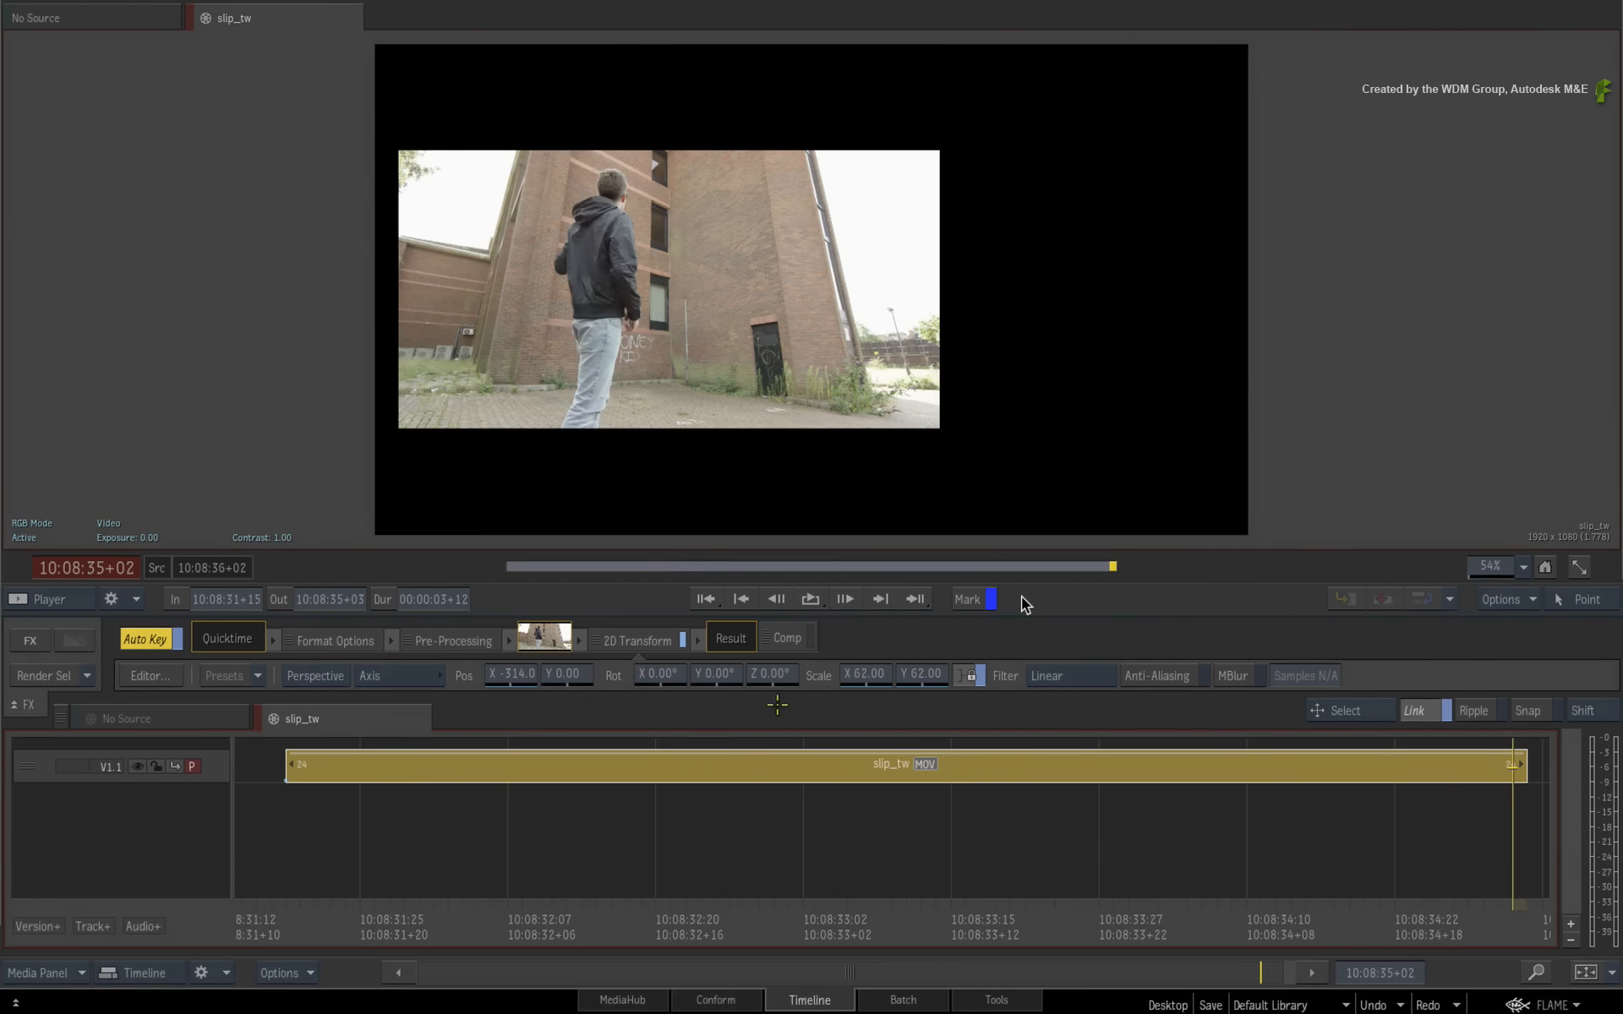
left_click_drag(512, 674, 864, 674)
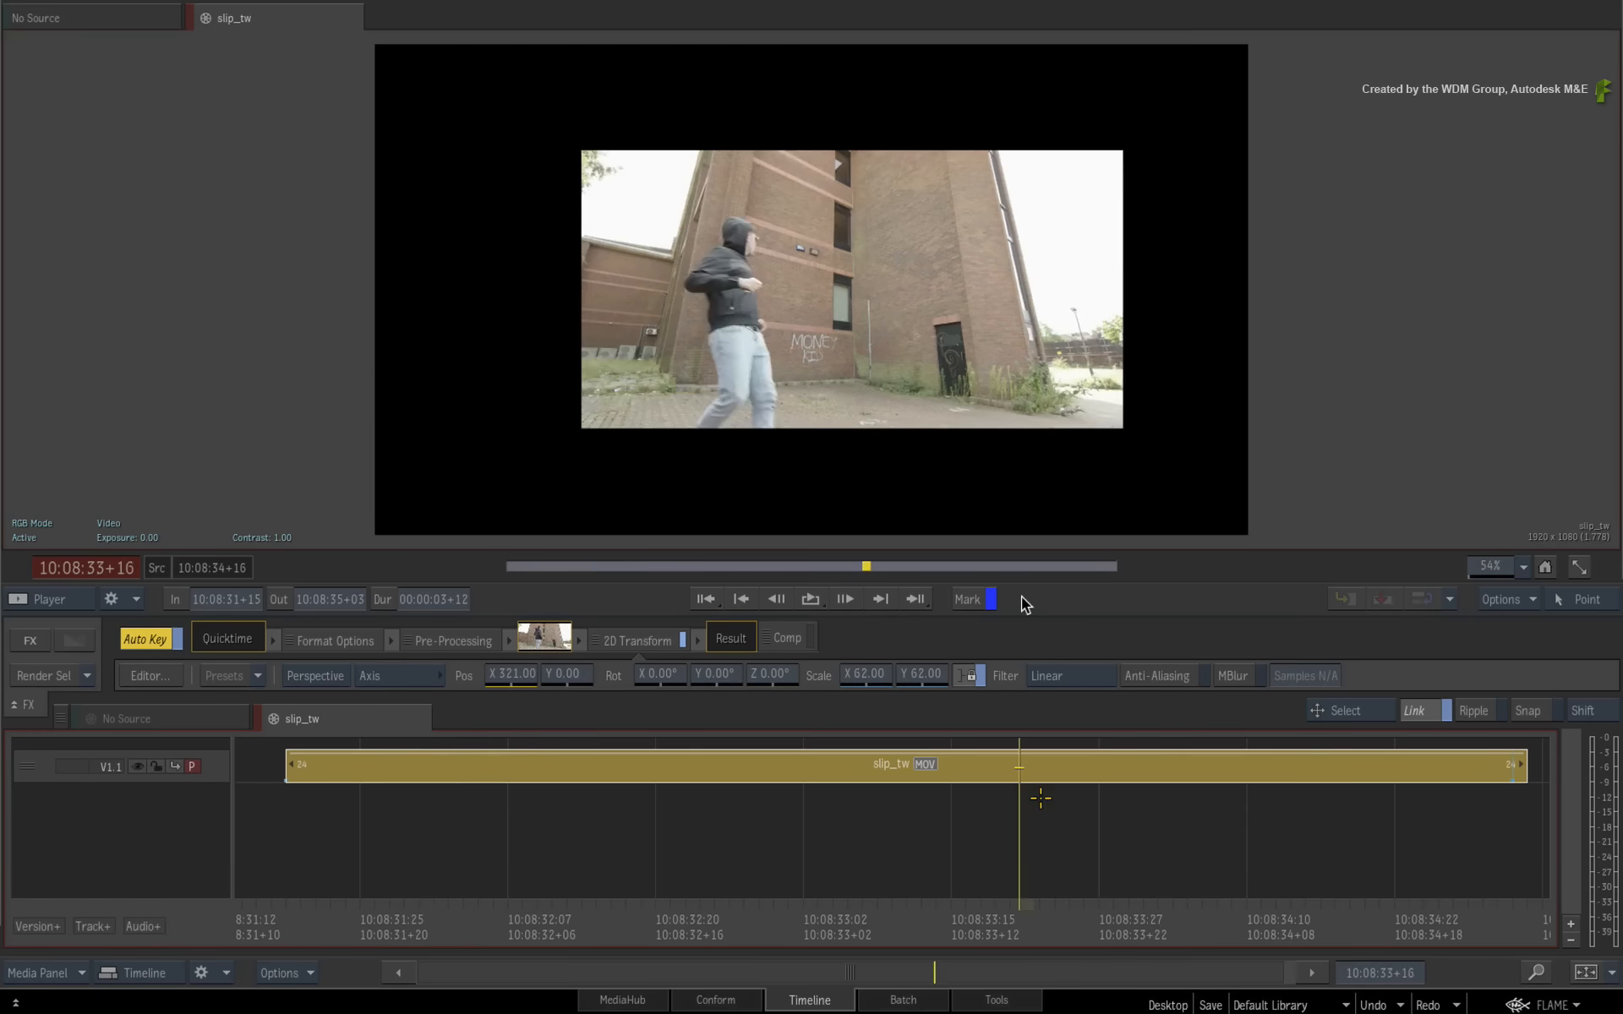
Step: Switch the timeline editing mode to Slip and try slipping the slip_tw segment's media
key("alt+s")
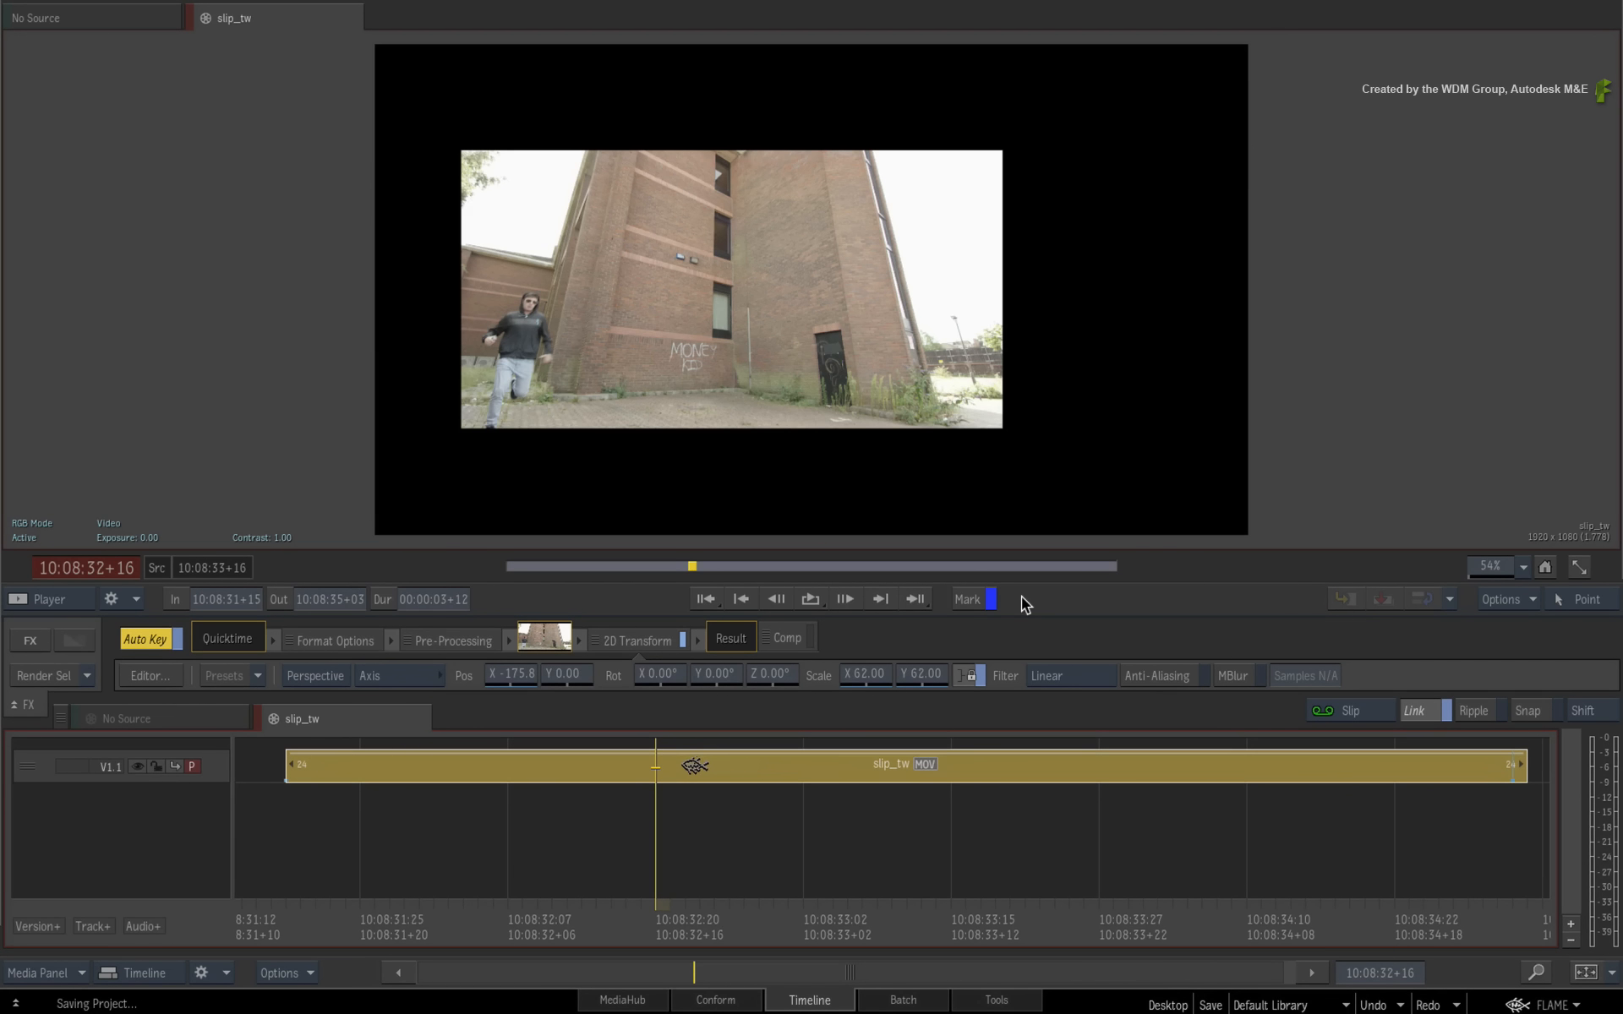
left_click_drag(729, 764, 769, 769)
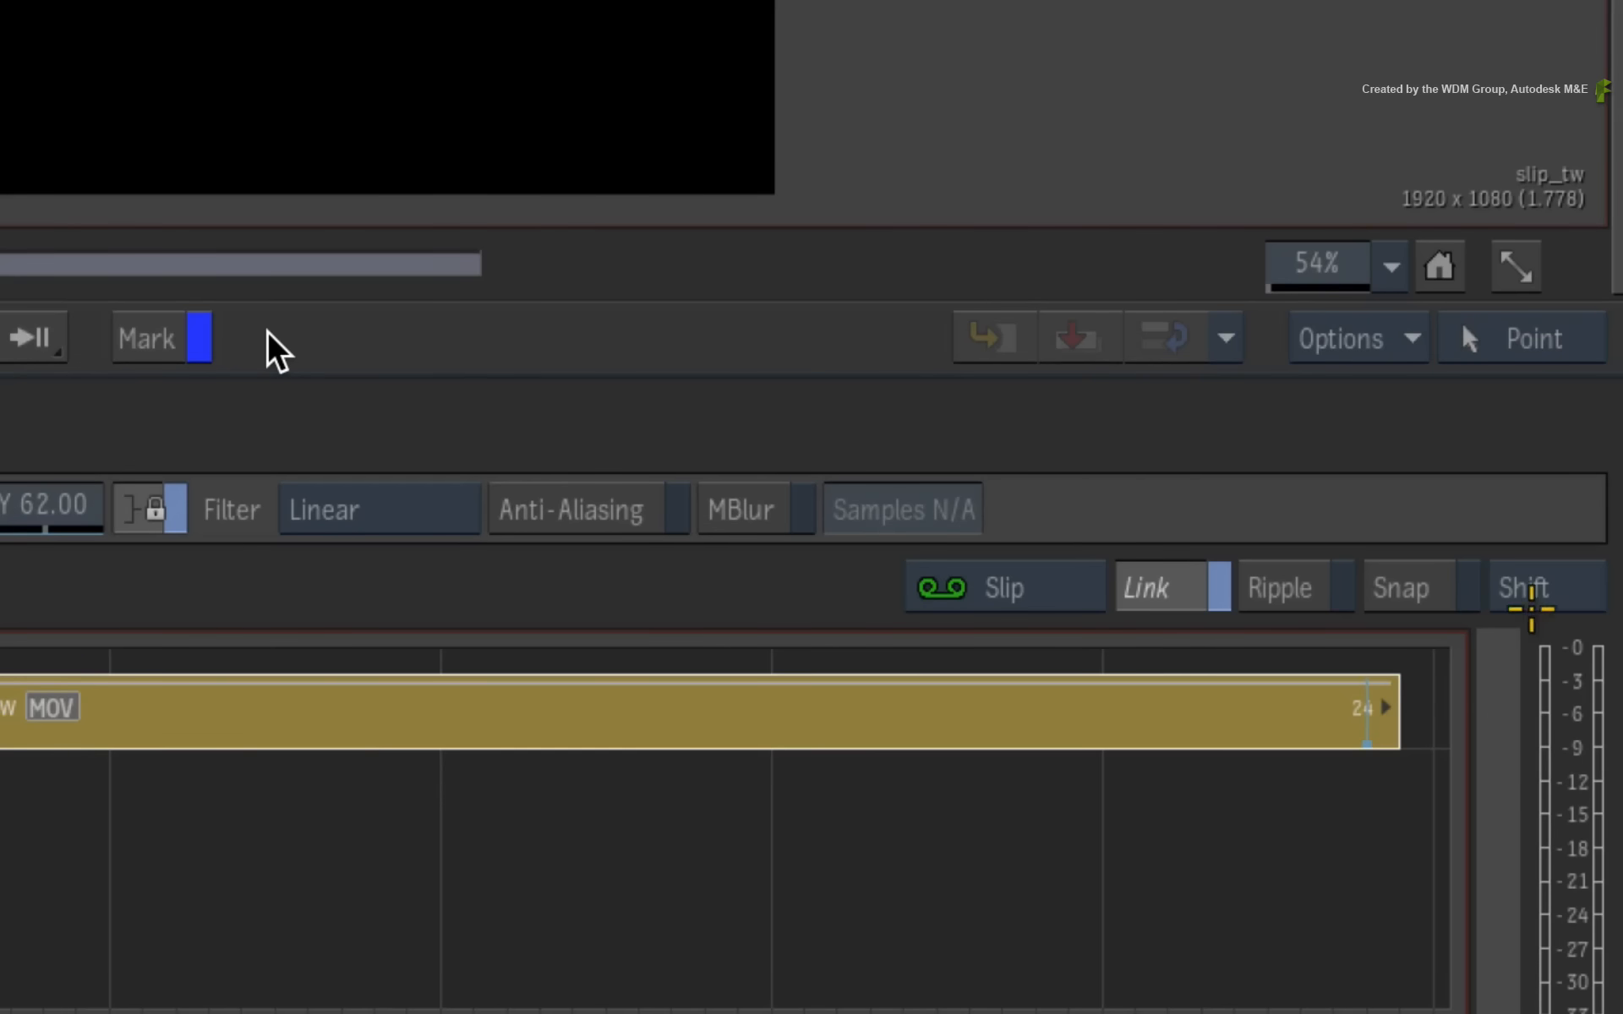
Step: Set keyframe handling to Reposition Proportionally and slip the segment's media until its head is 37 frames
left_click(1583, 712)
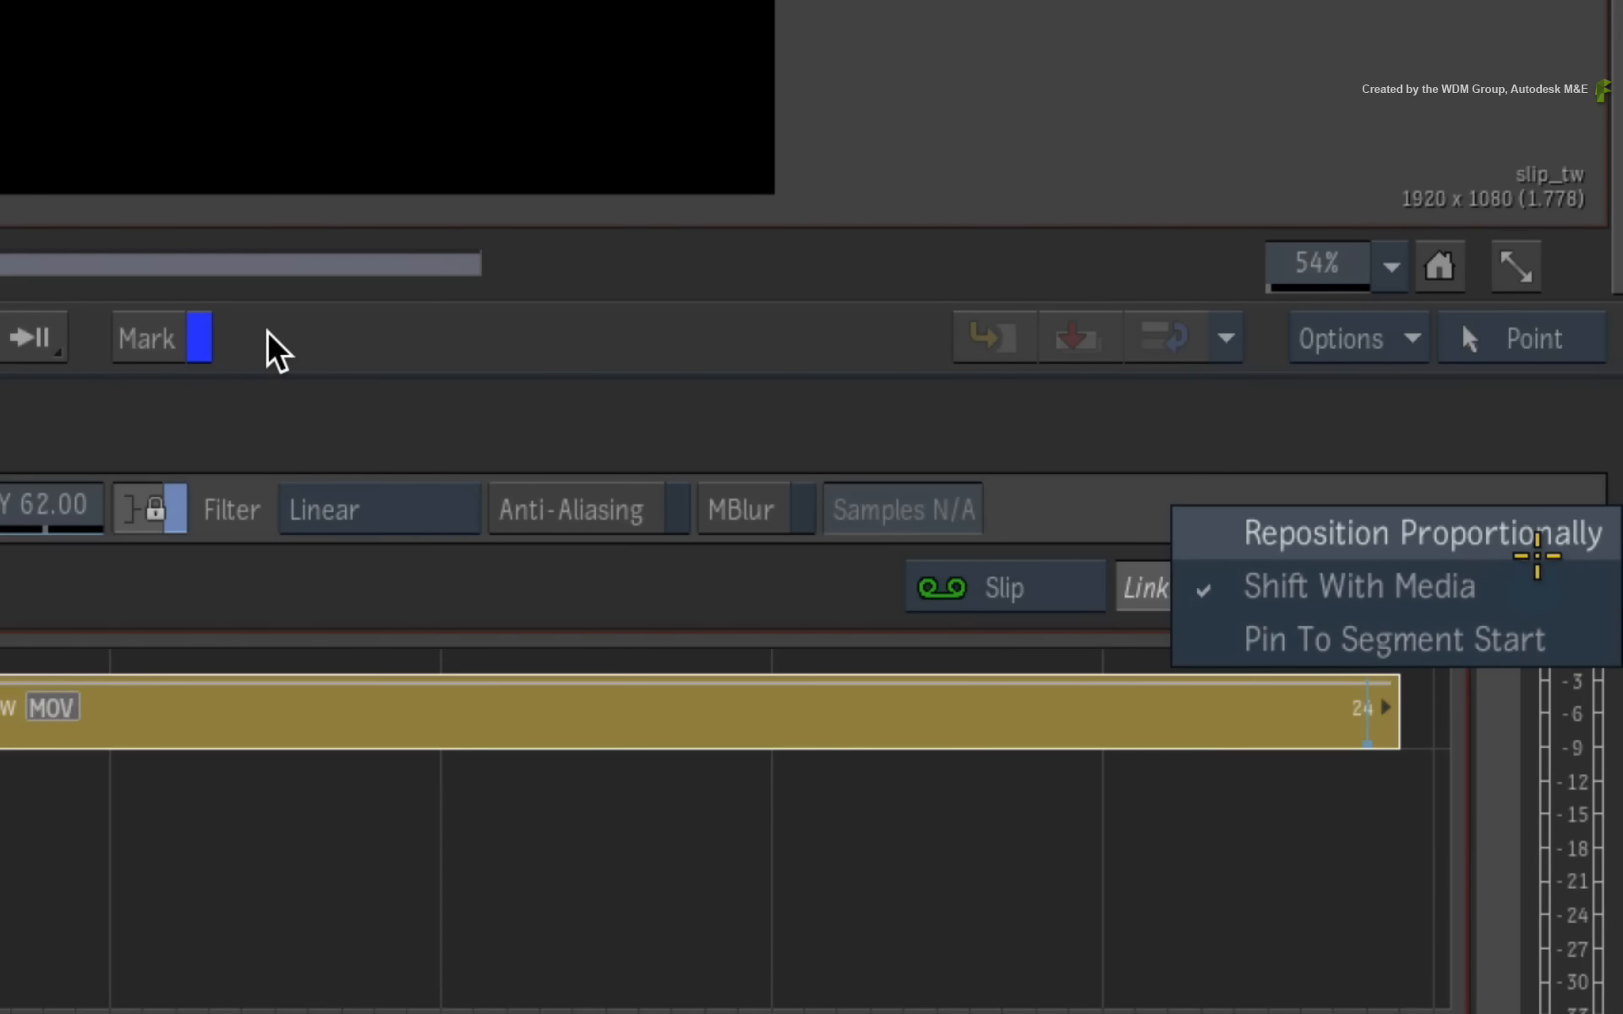
left_click(1544, 529)
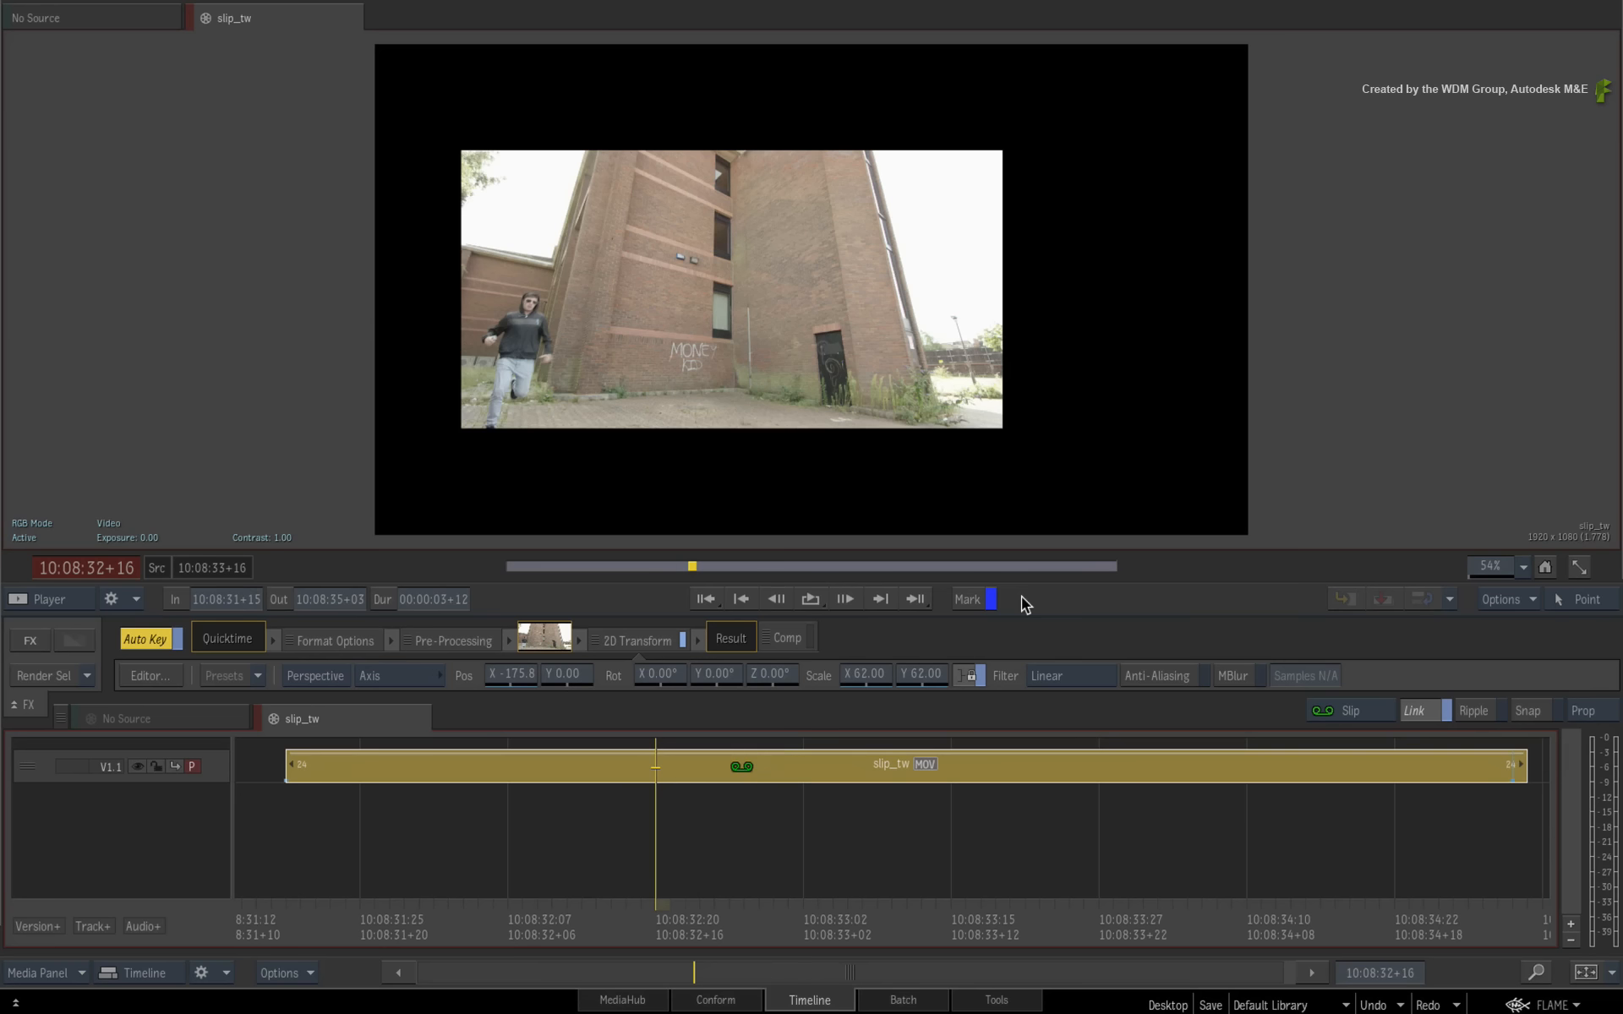
left_click_drag(741, 767, 700, 779)
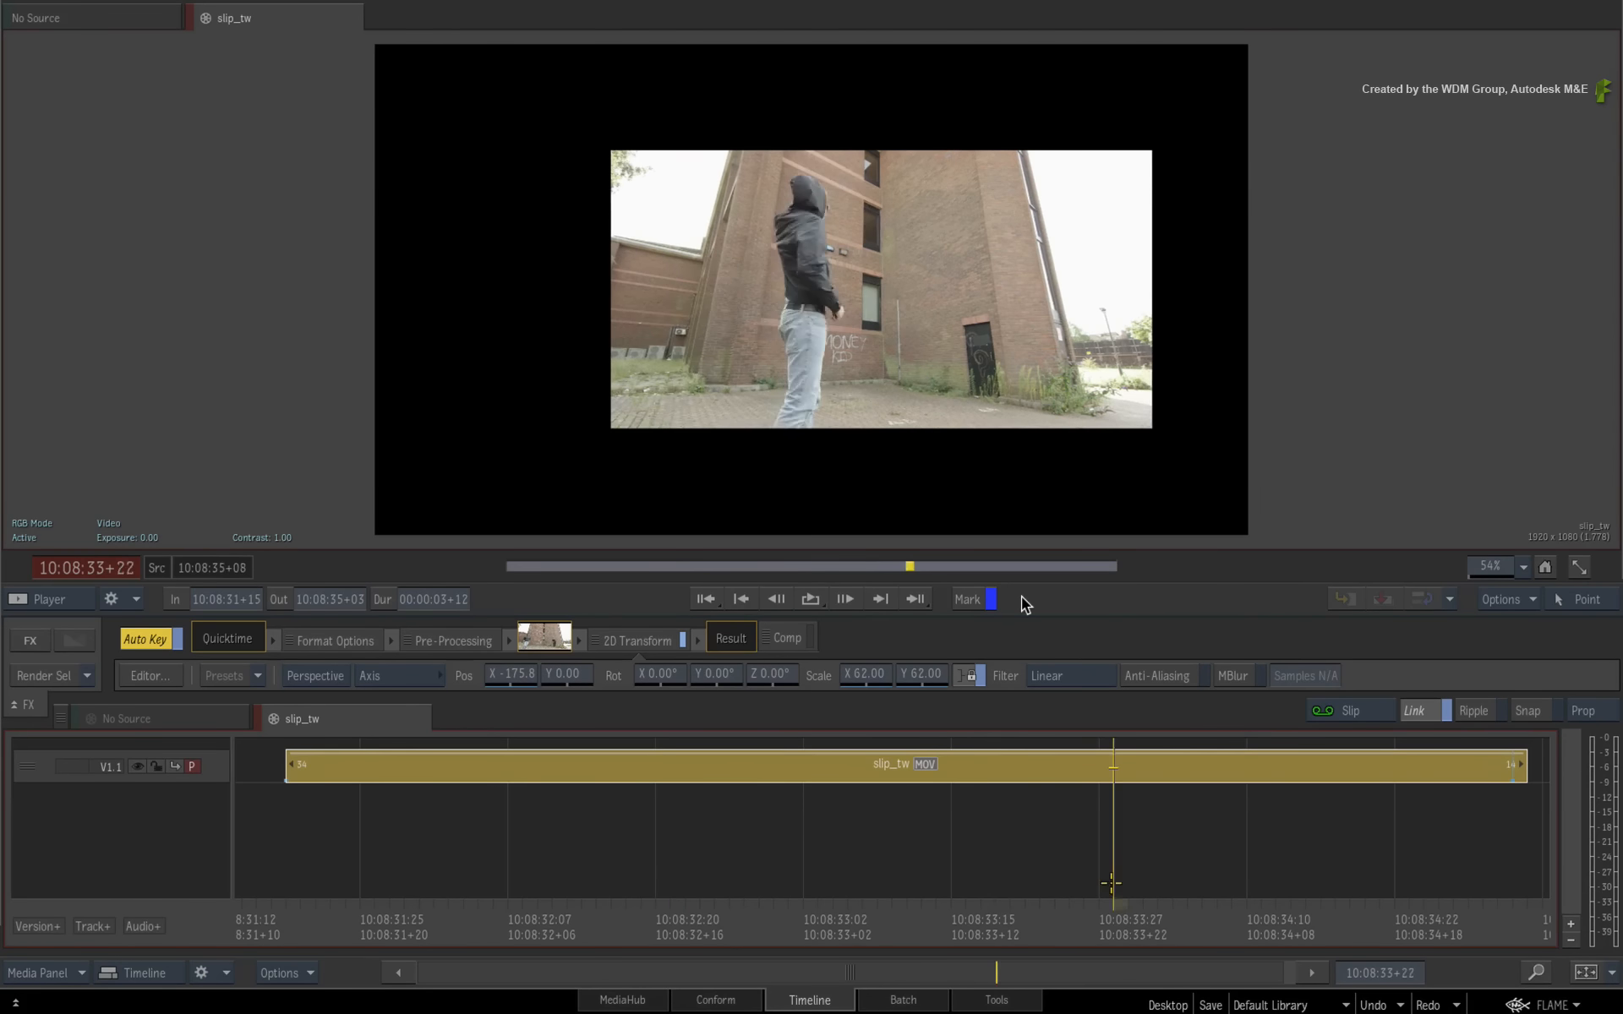
left_click_drag(1111, 883, 570, 869)
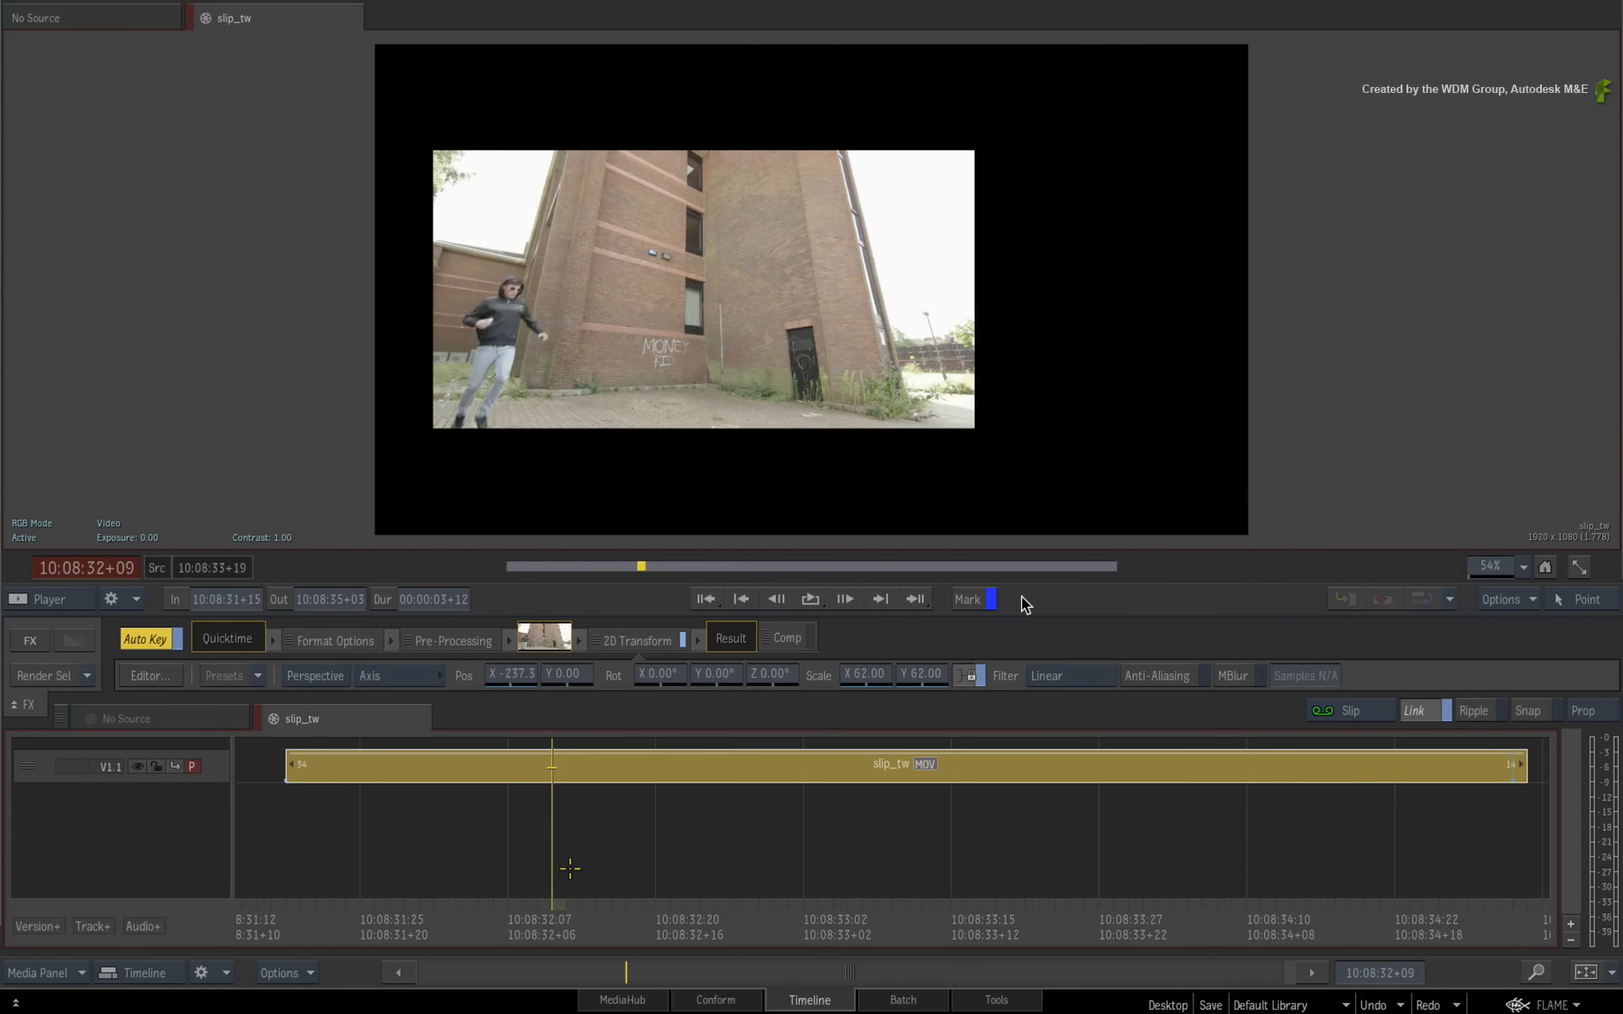
left_click_drag(675, 780, 649, 809)
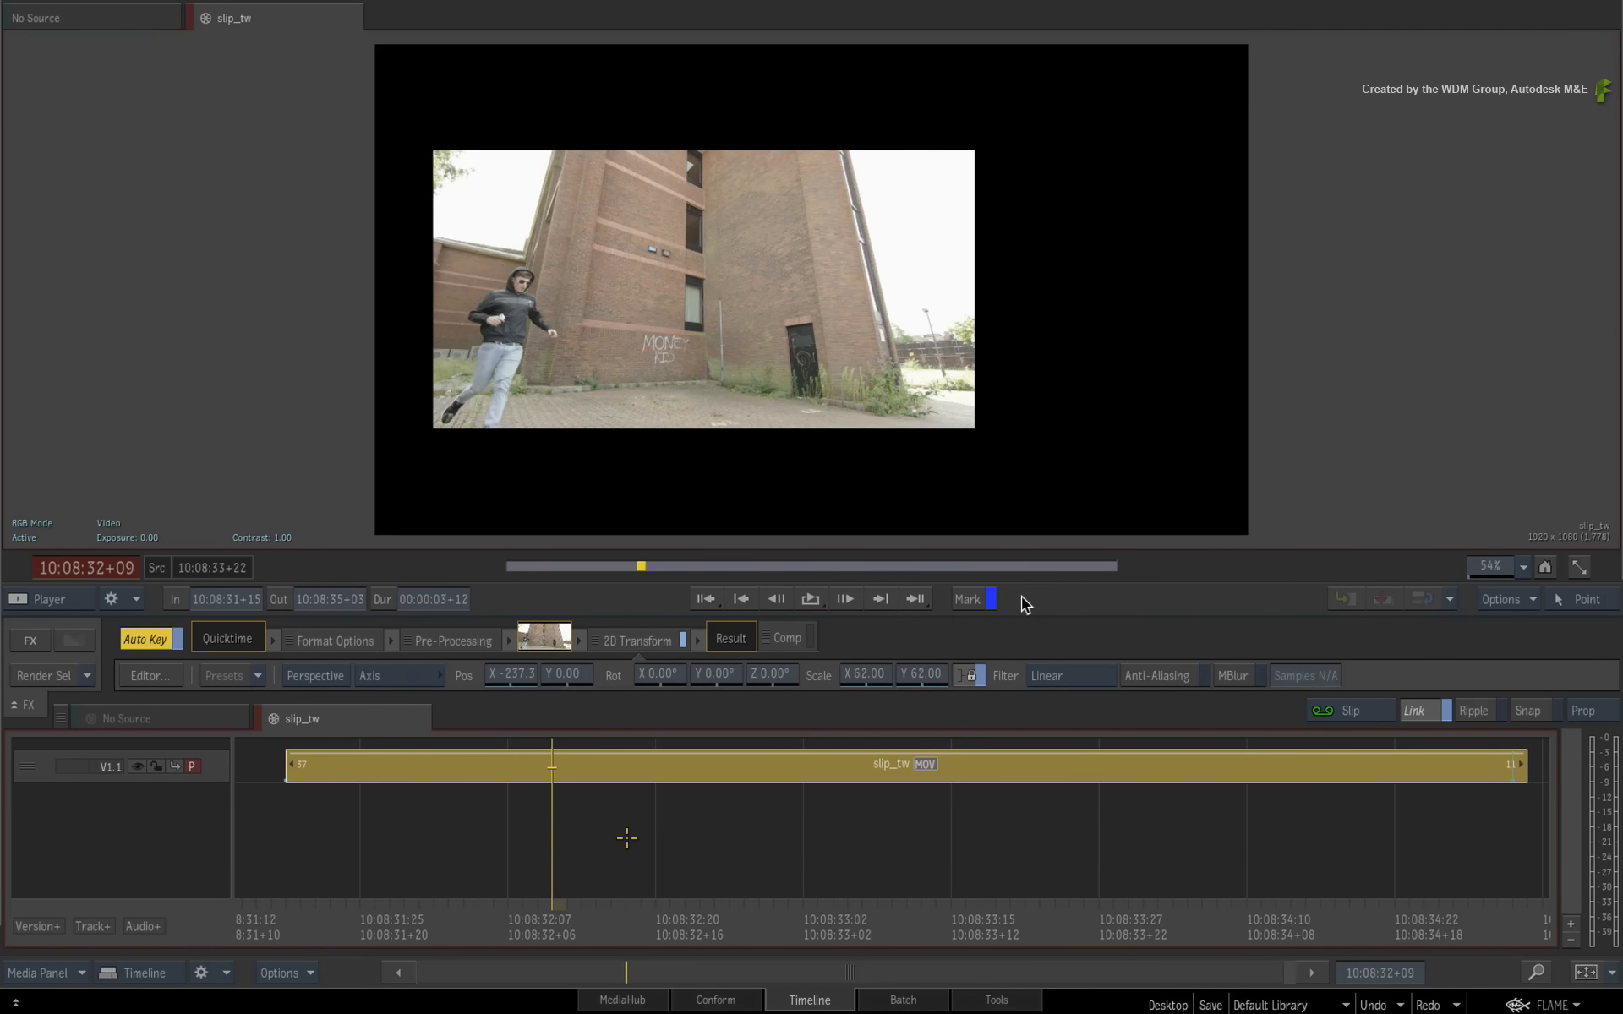
Step: Delete the 2D Transform effect and slip the segment's media back to a 24-frame head
key("Delete")
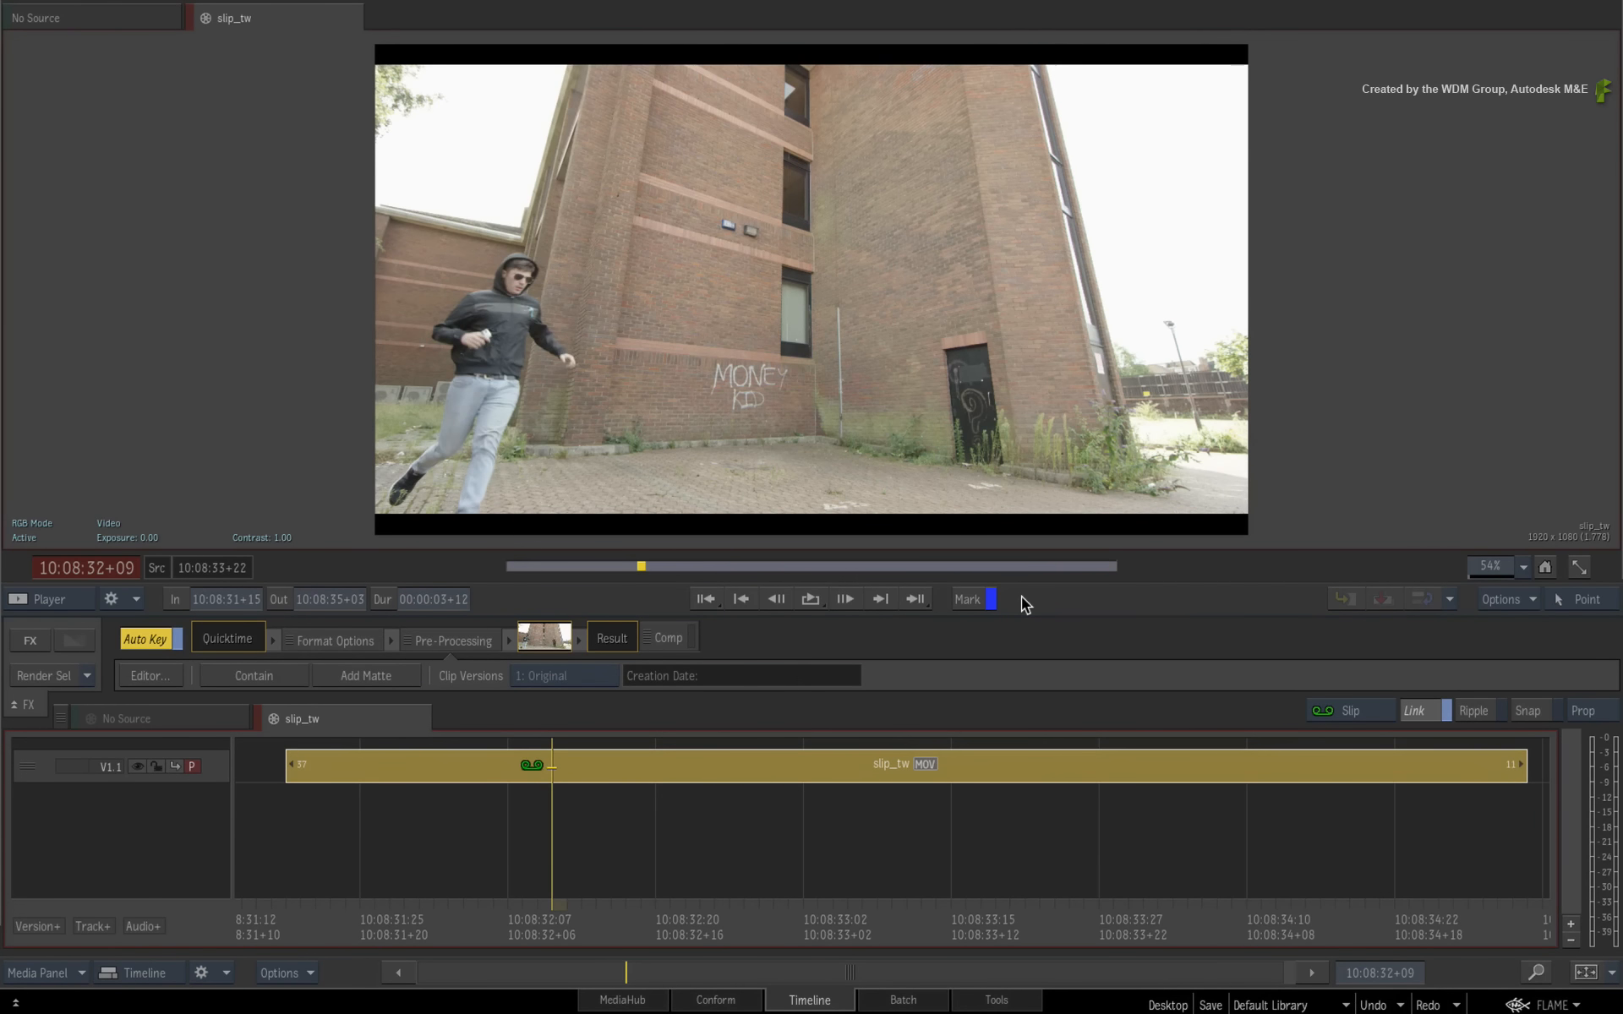
left_click_drag(531, 765, 713, 750)
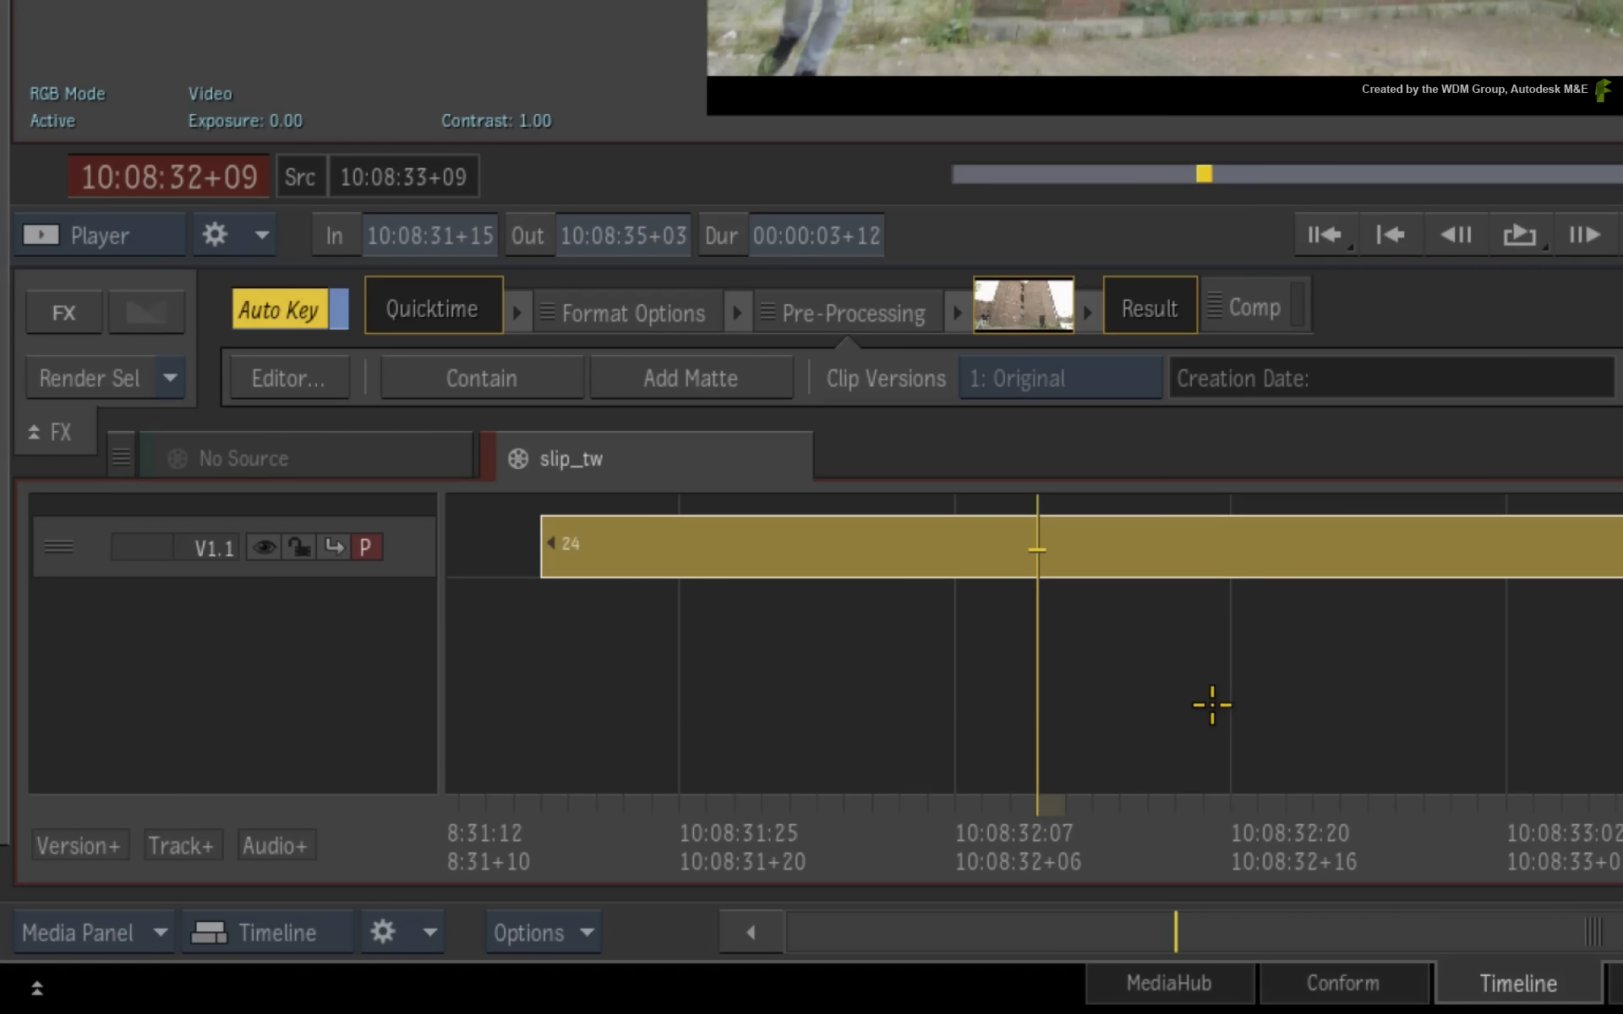
Step: Add a Timewarp effect to the slip_tw segment with the positioner at its first frame
key("Home")
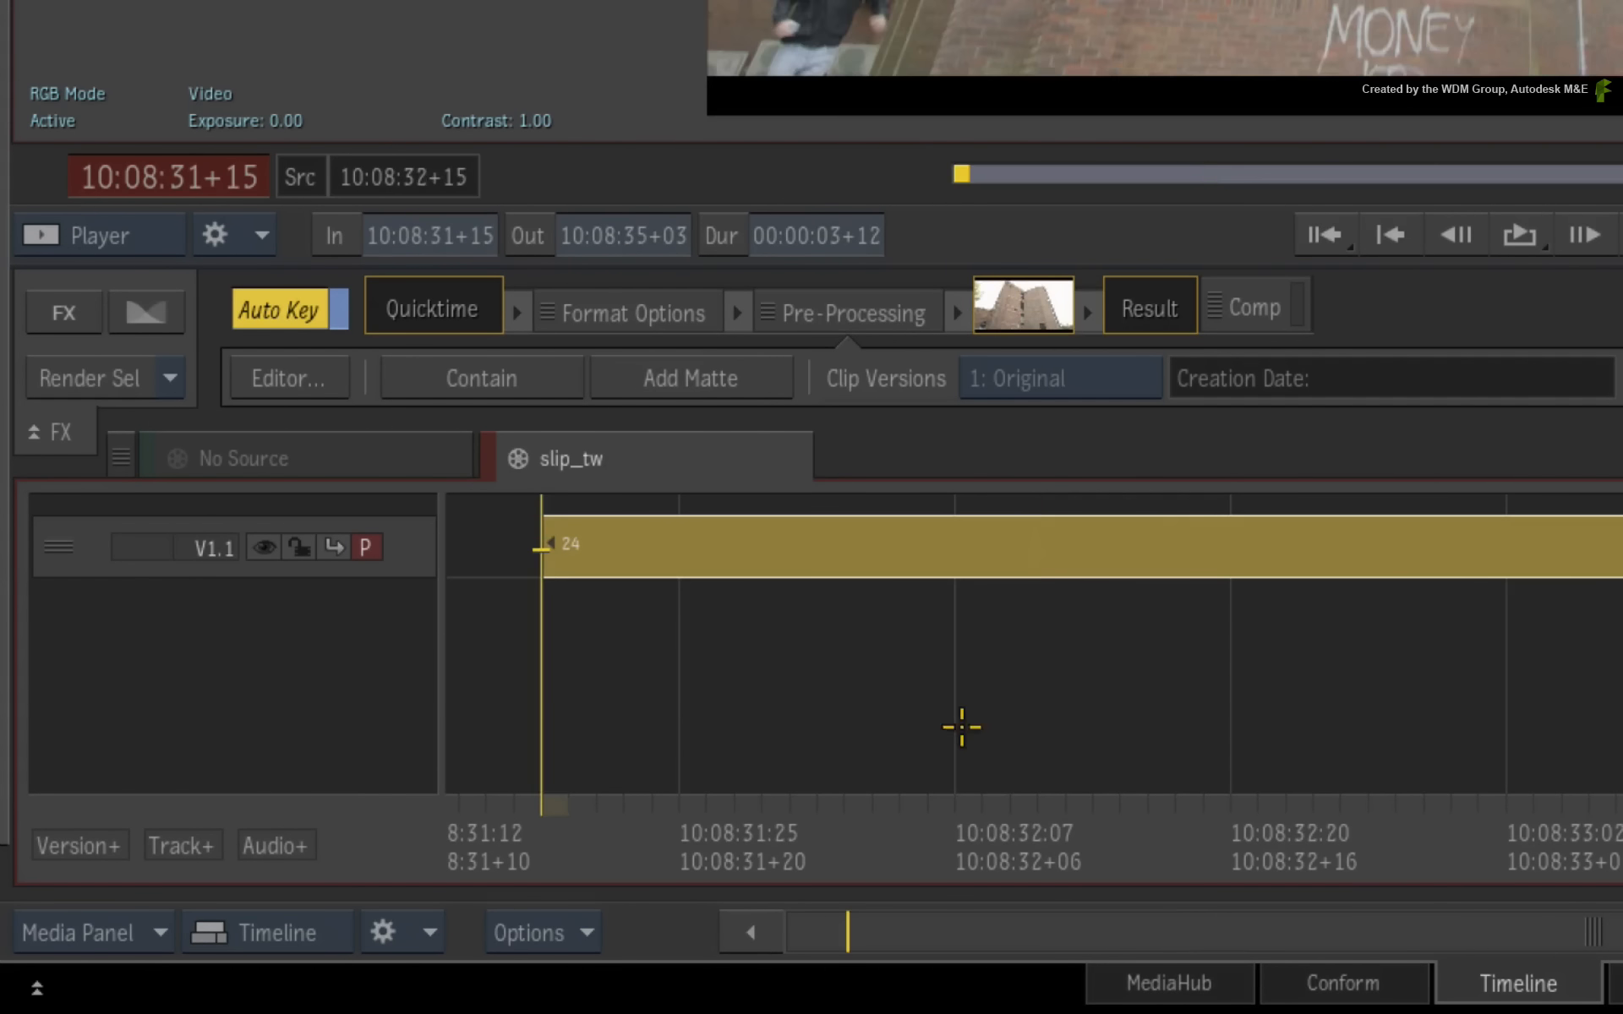
key("shift+f")
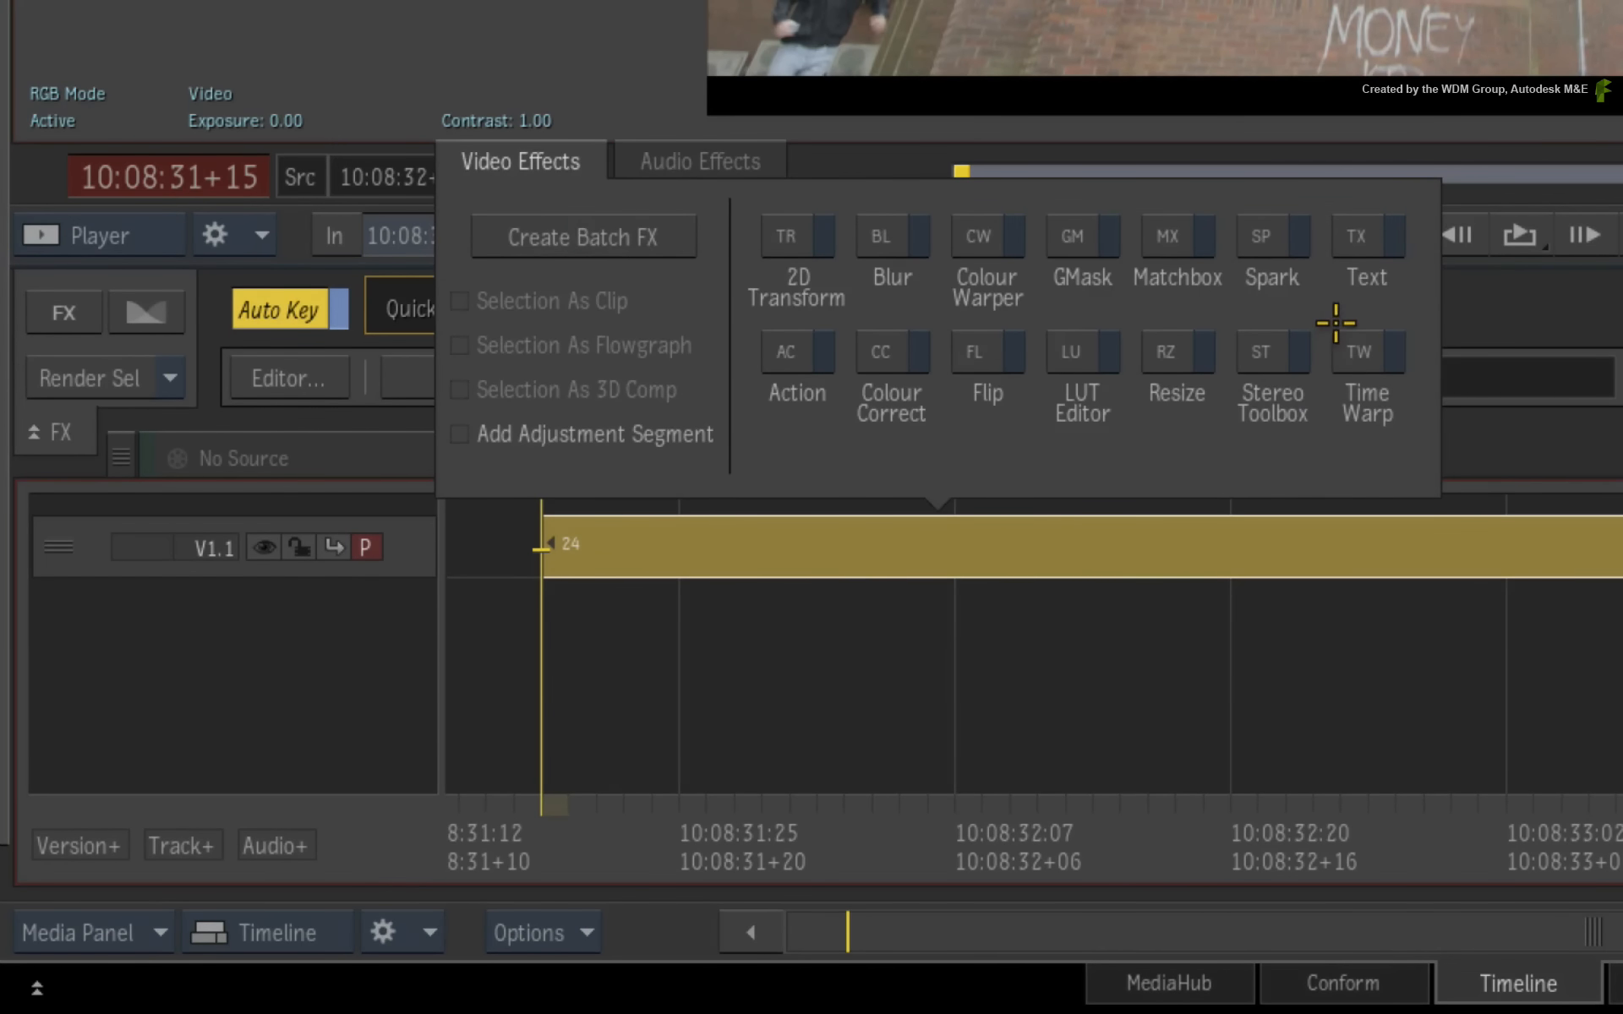
left_click(1352, 362)
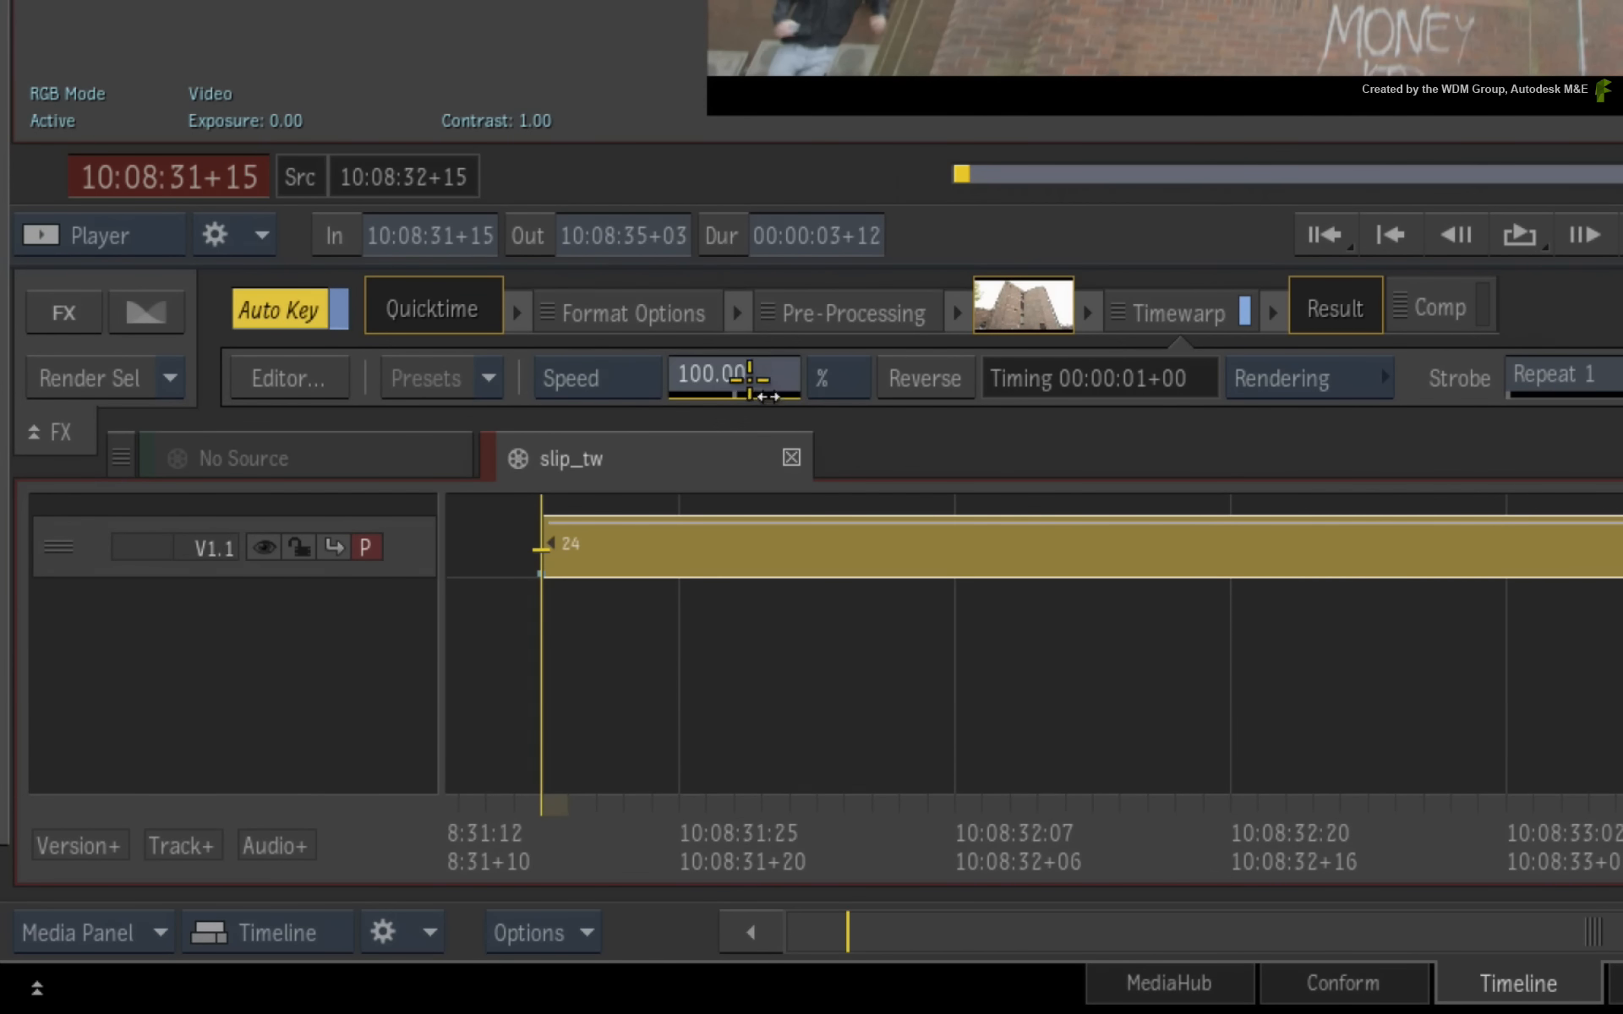
Step: Set the Timewarp speed to 50%
left_click(775, 375)
left_click(700, 222)
left_click(684, 319)
left_click(833, 292)
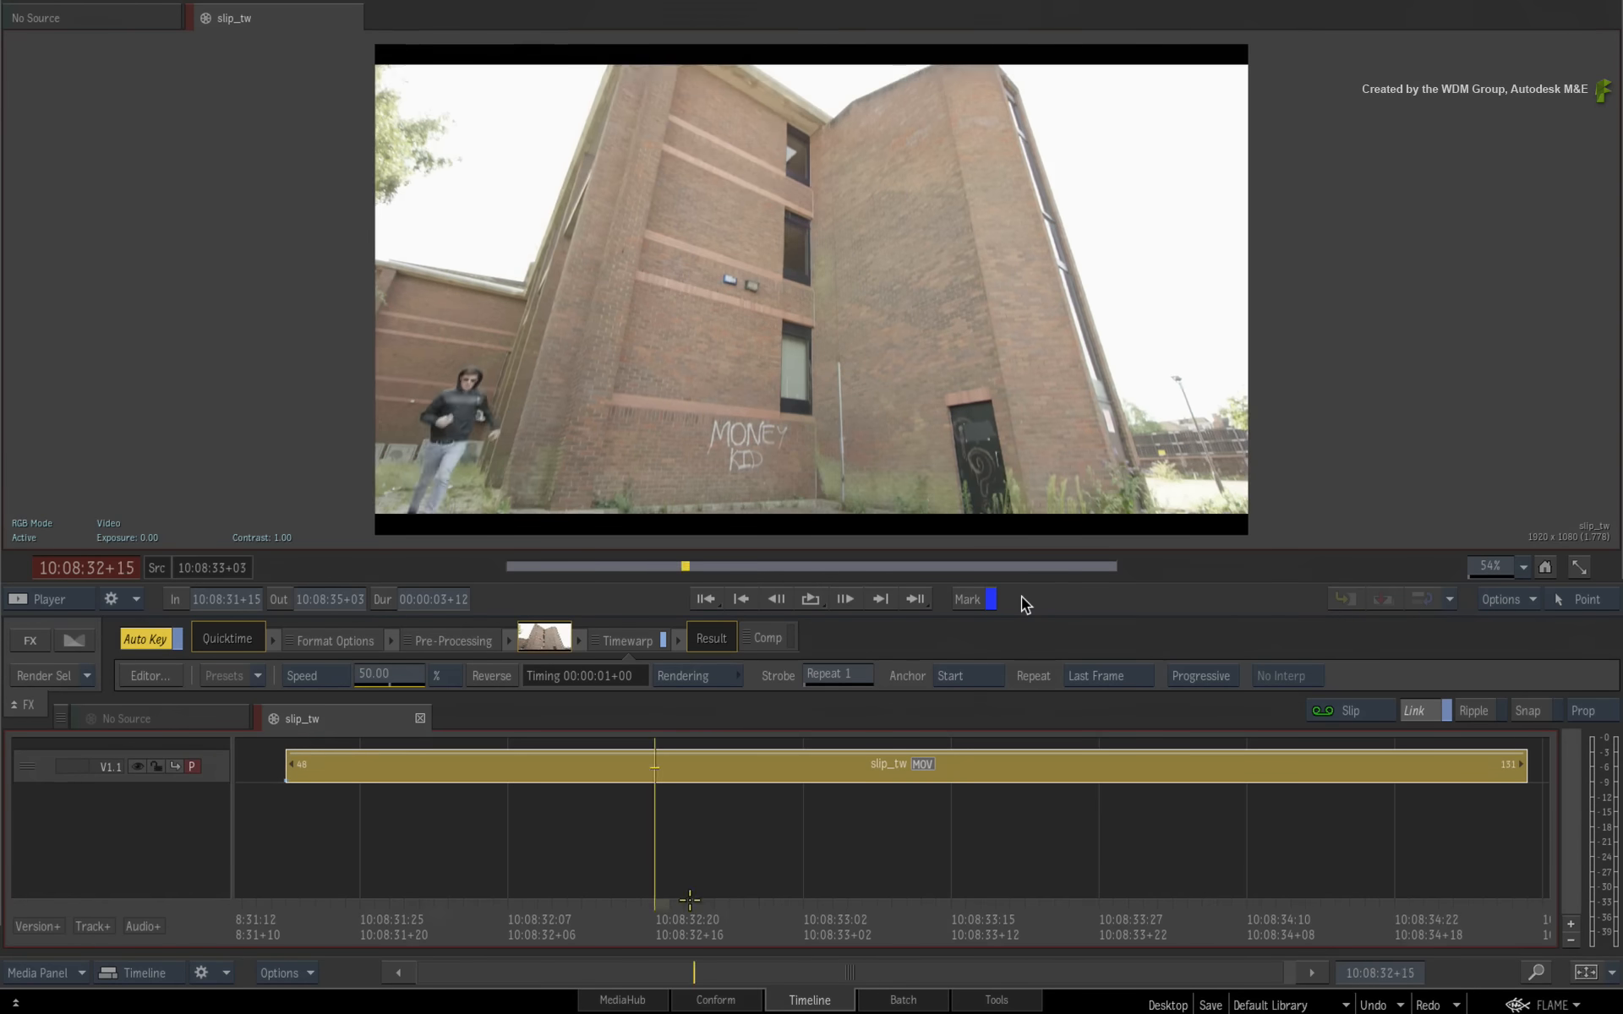
Step: Try slipping the time-warped segment's media, and undo the slip
left_click_drag(690, 901, 751, 902)
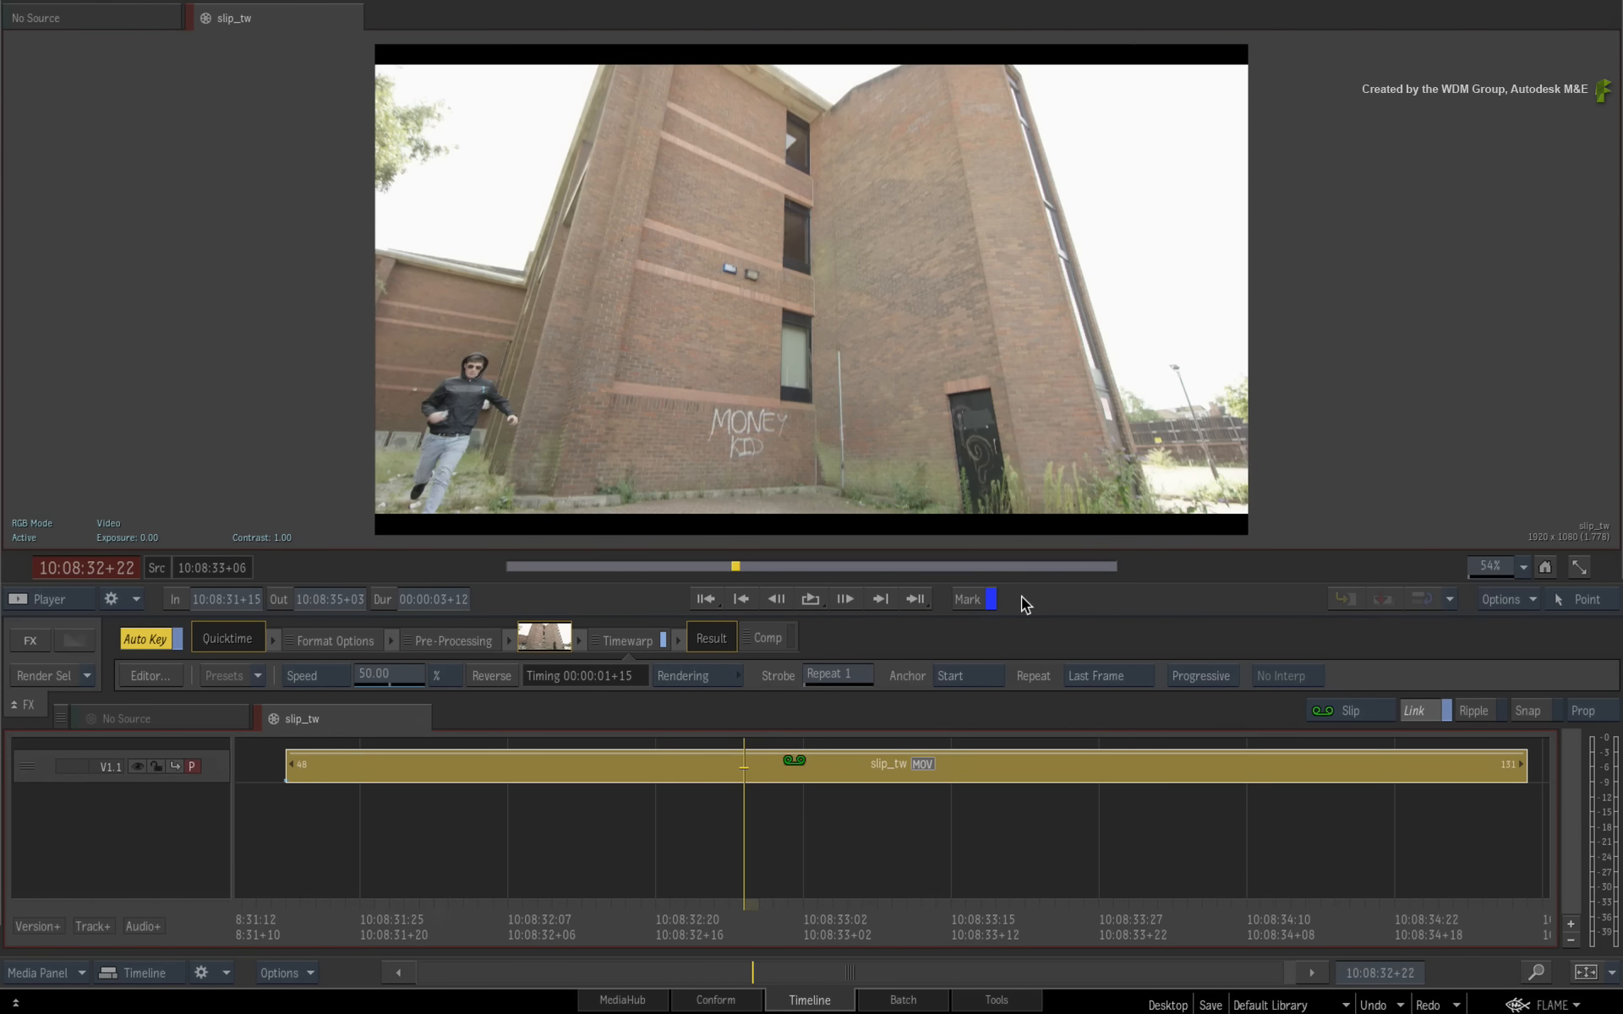
left_click_drag(795, 761, 943, 766)
key("ctrl+z")
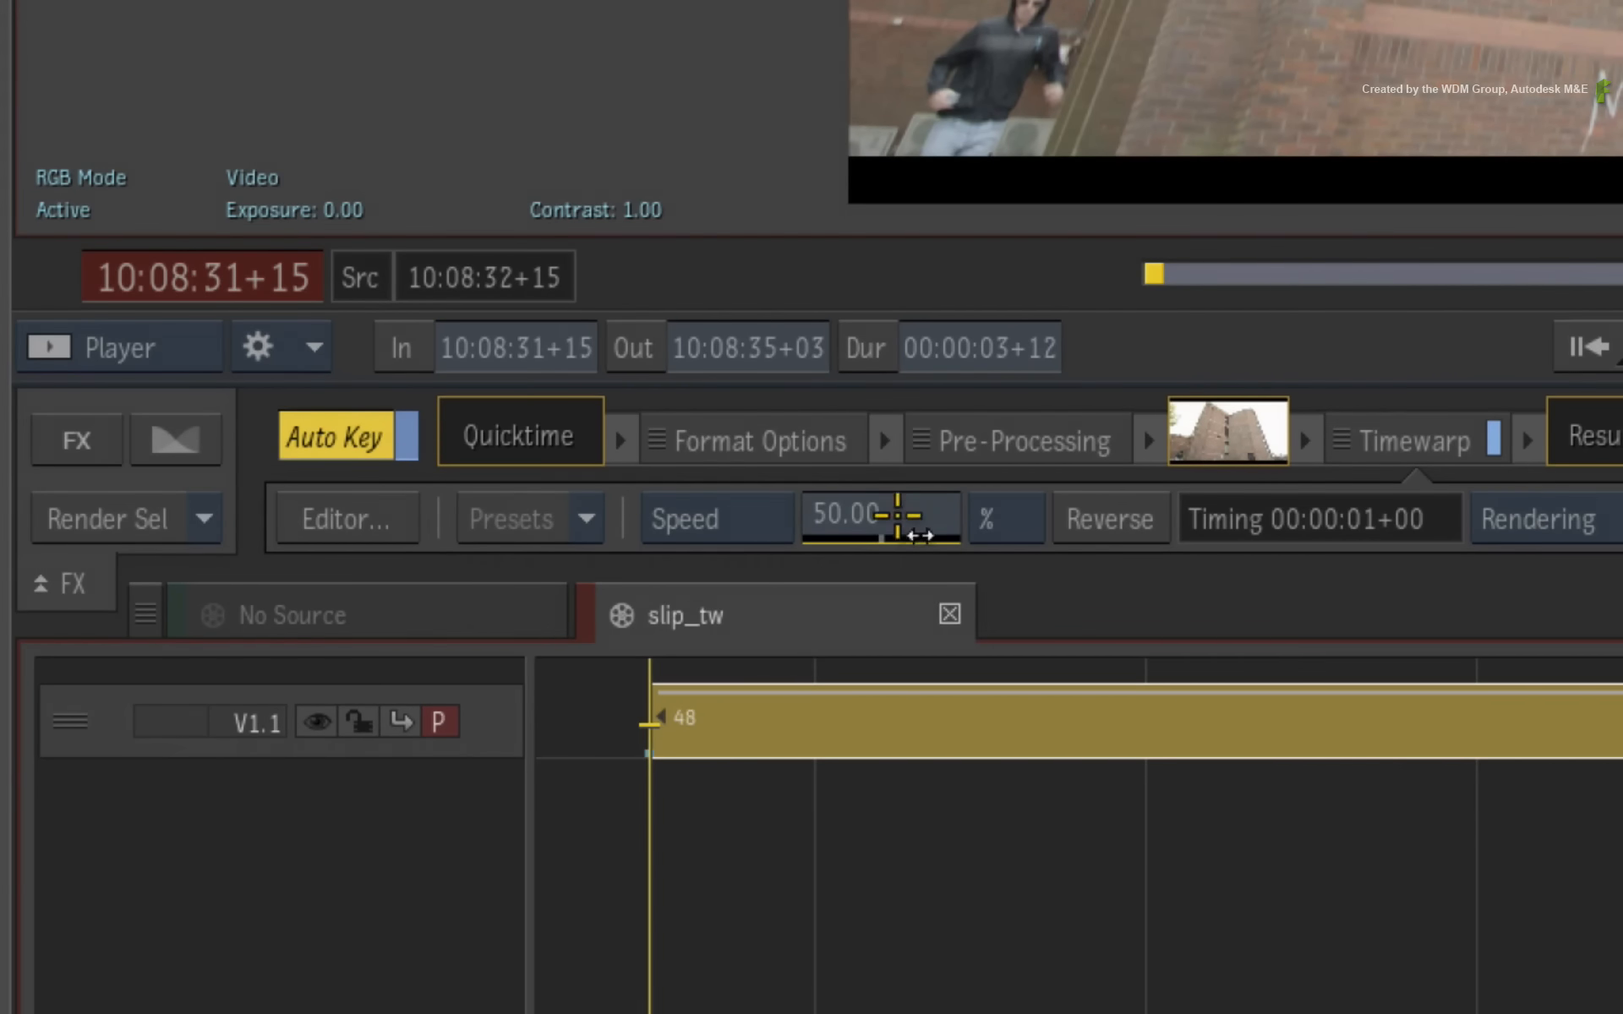
Step: Reset the Timewarp speed to 100% and switch its mode from Speed to Timing
left_click(899, 517, "ctrl")
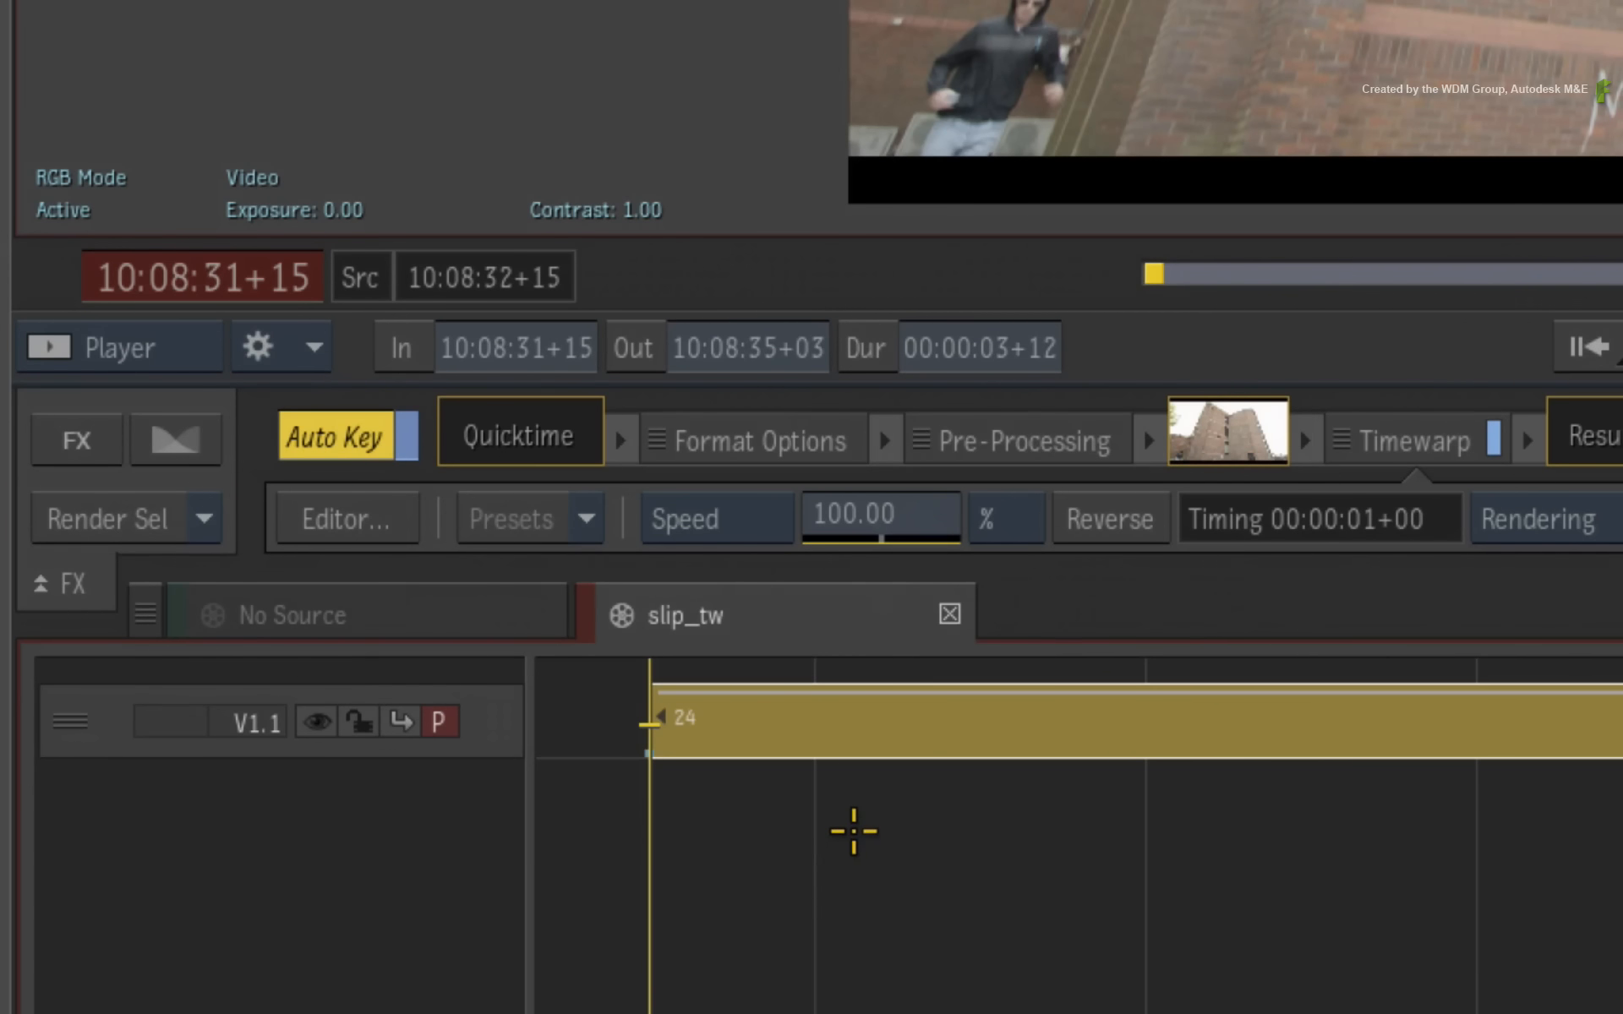
left_click(752, 518)
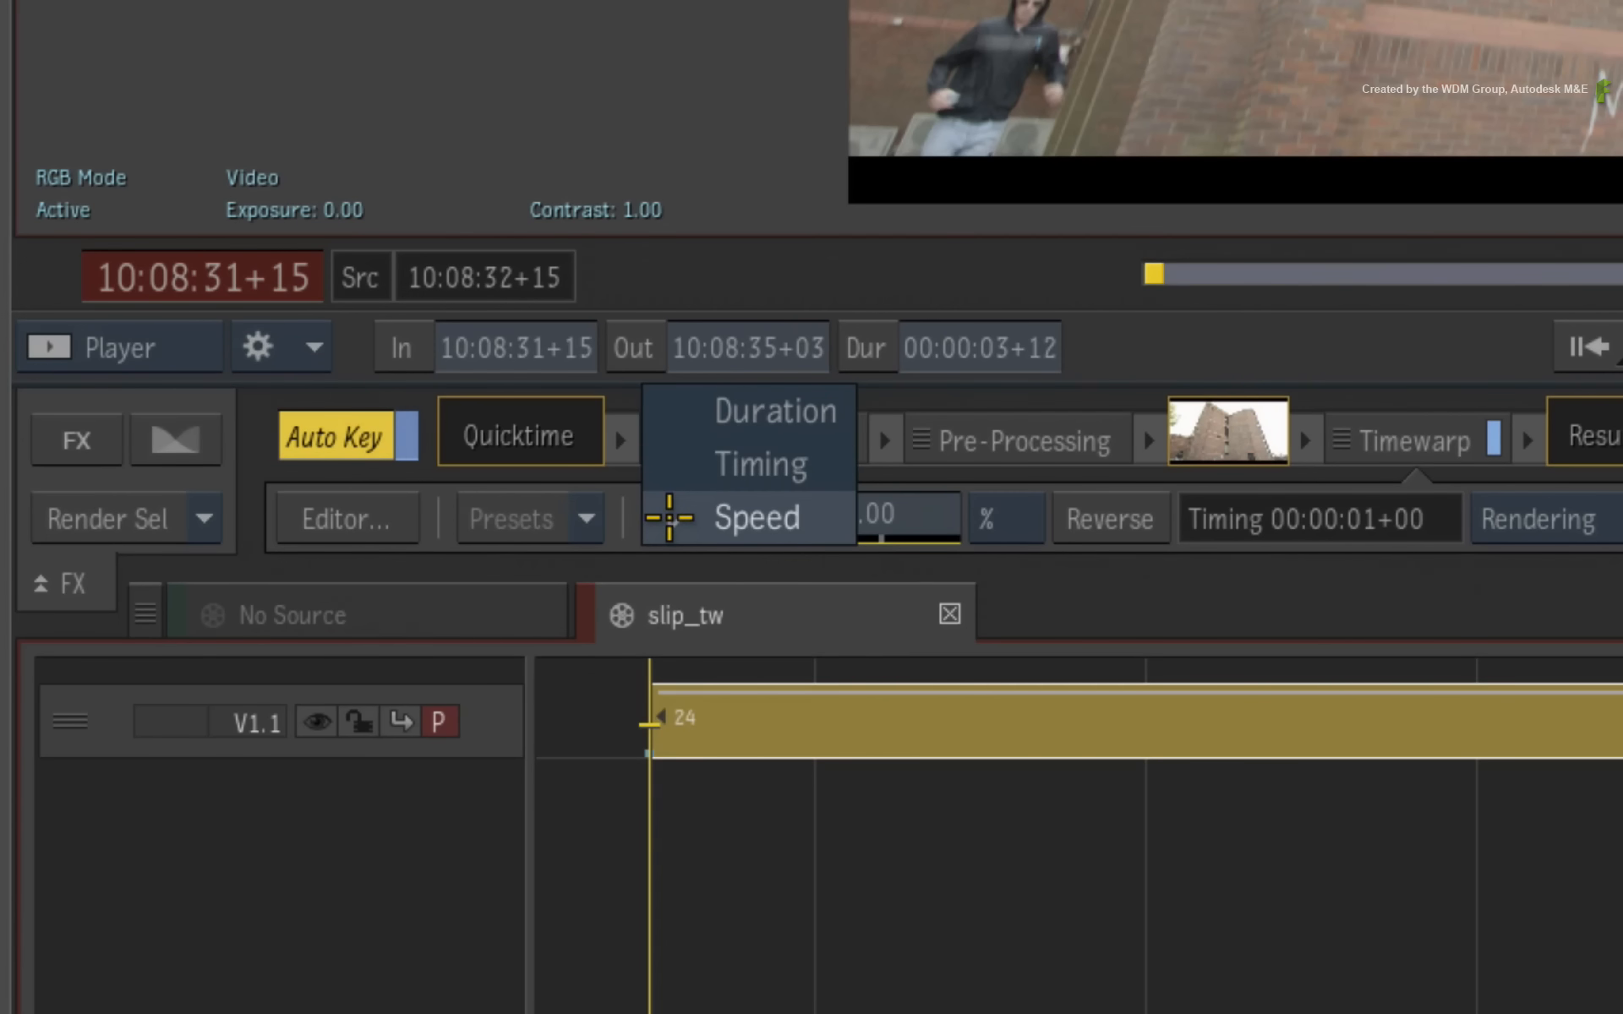
left_click(680, 464)
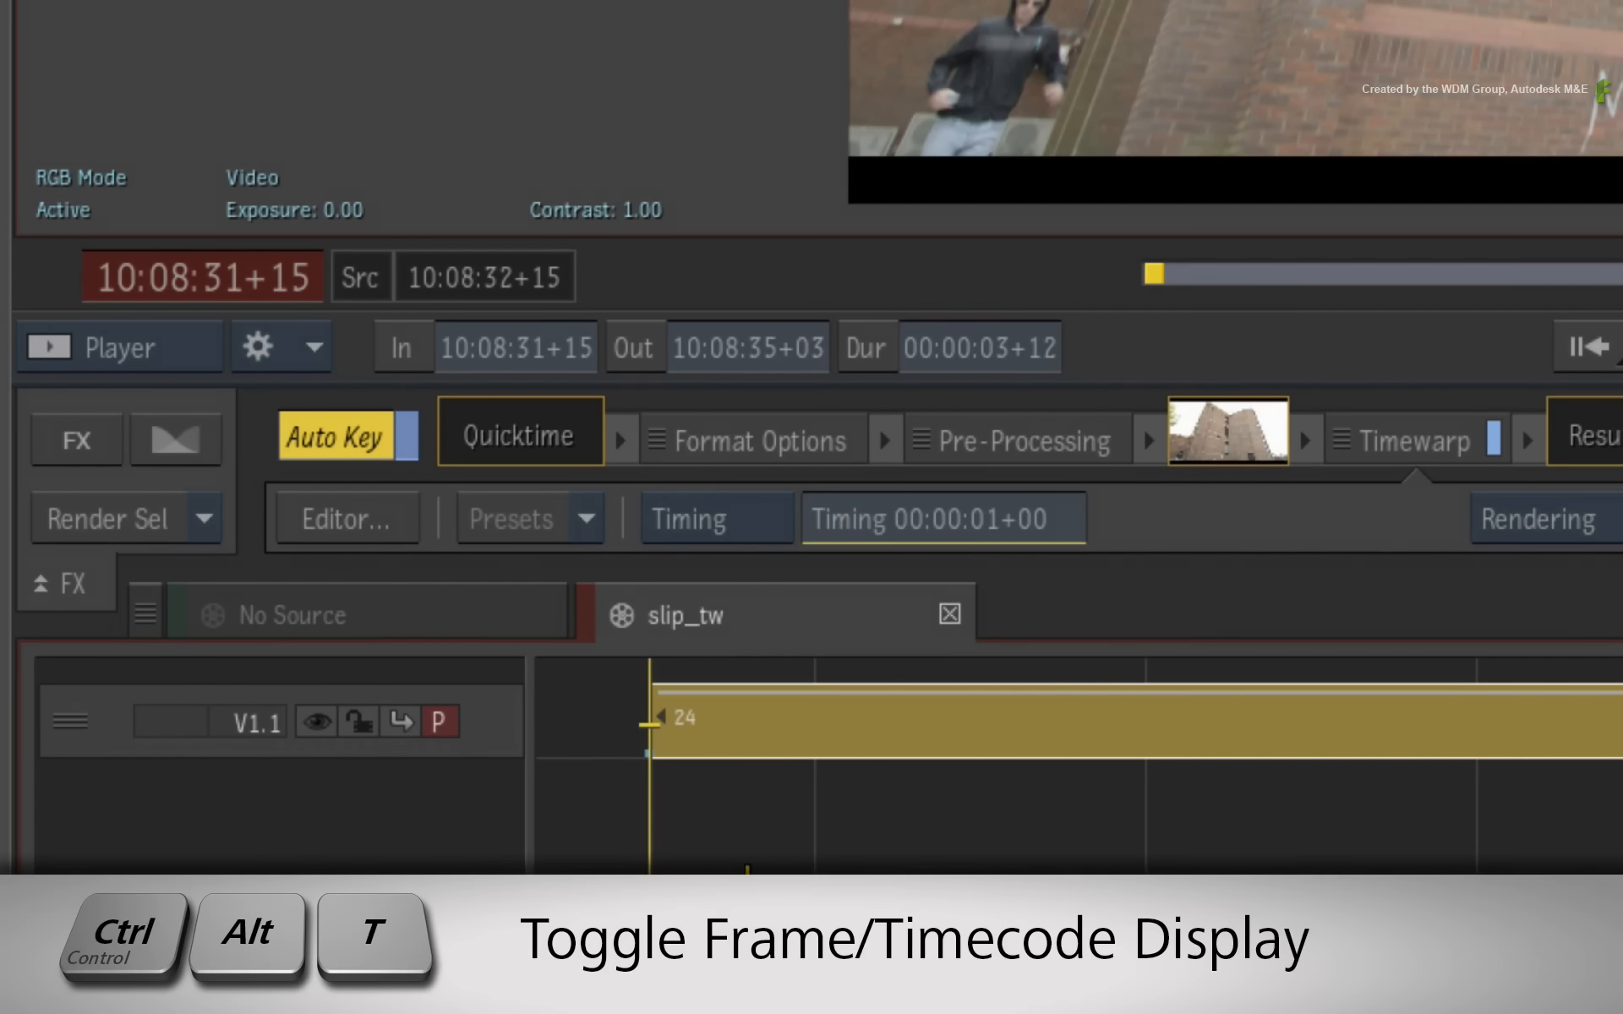
Step: Change the timeline display from timecode to frames
key("ctrl+alt+t")
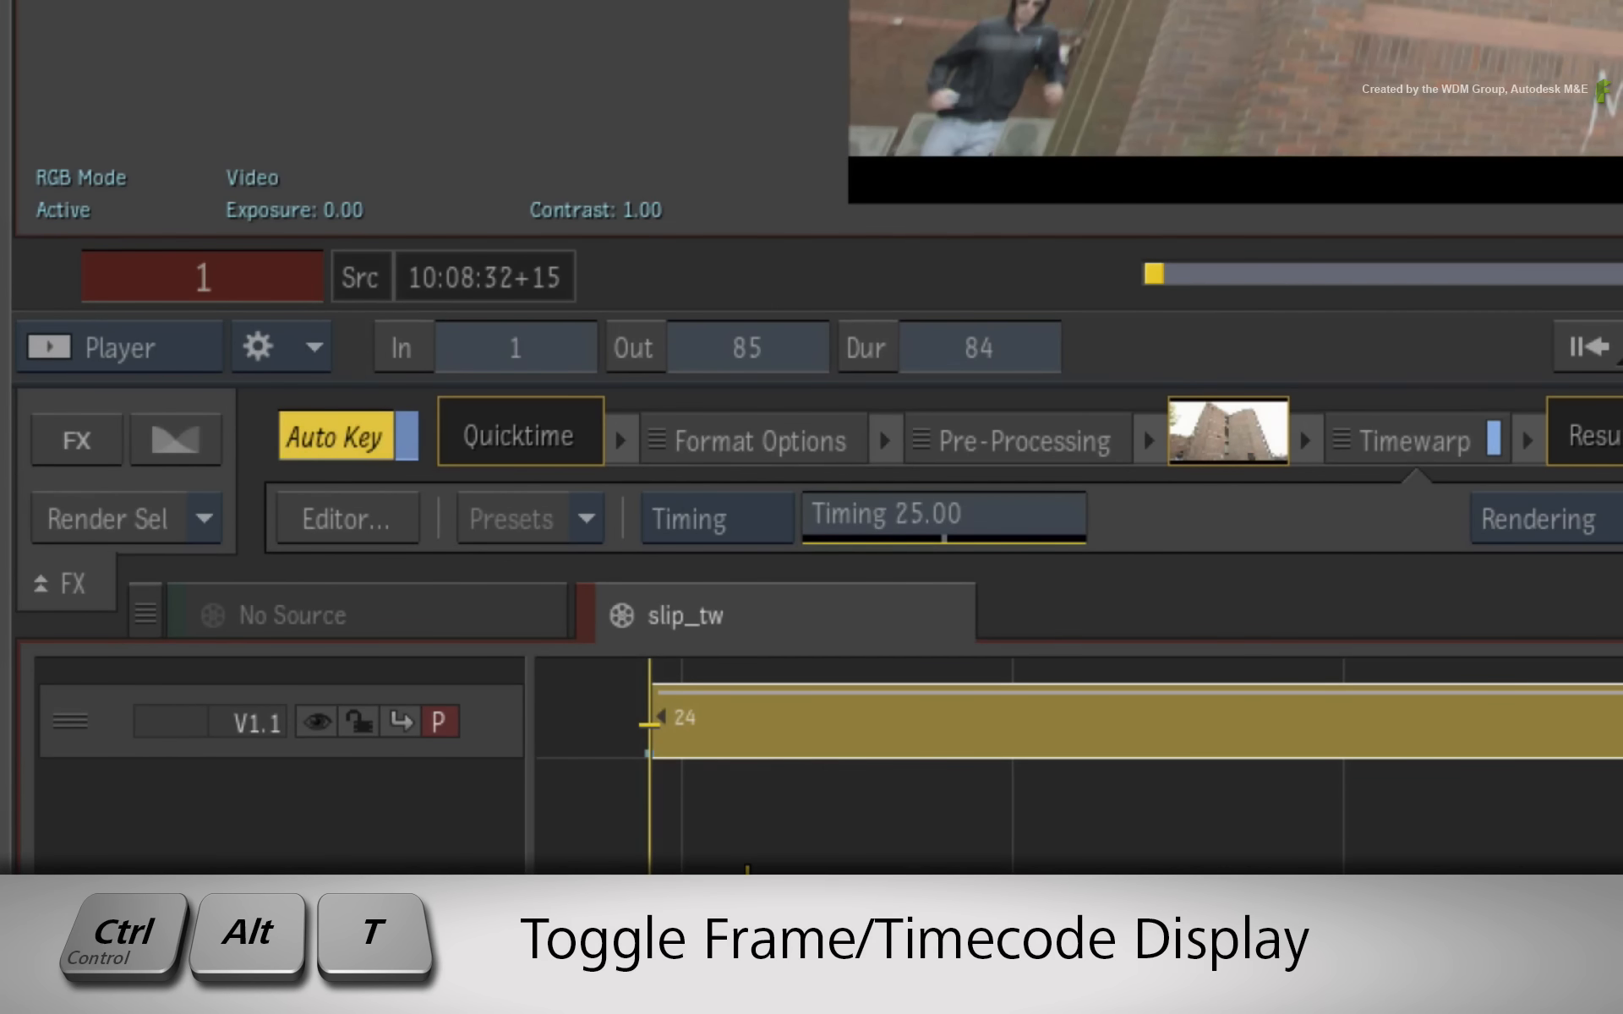
key("ctrl+alt+t")
key("ctrl+alt+t")
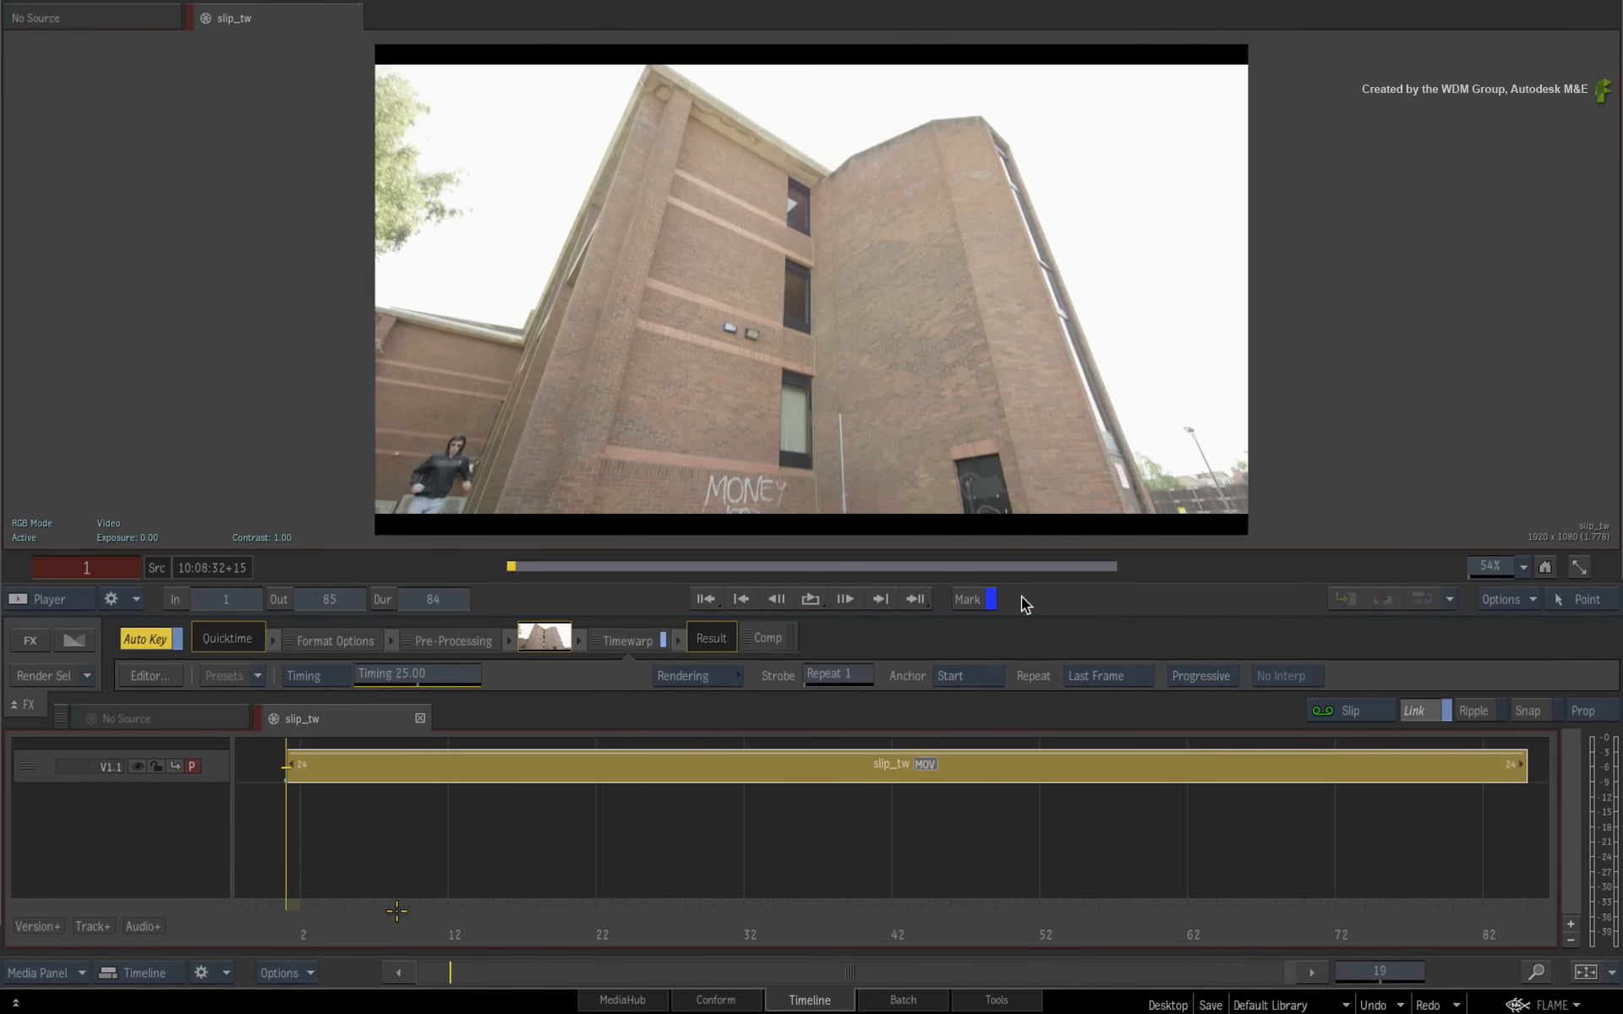
Step: Keyframe the Timewarp timing to 80 at frame 20
left_click_drag(396, 911, 566, 903)
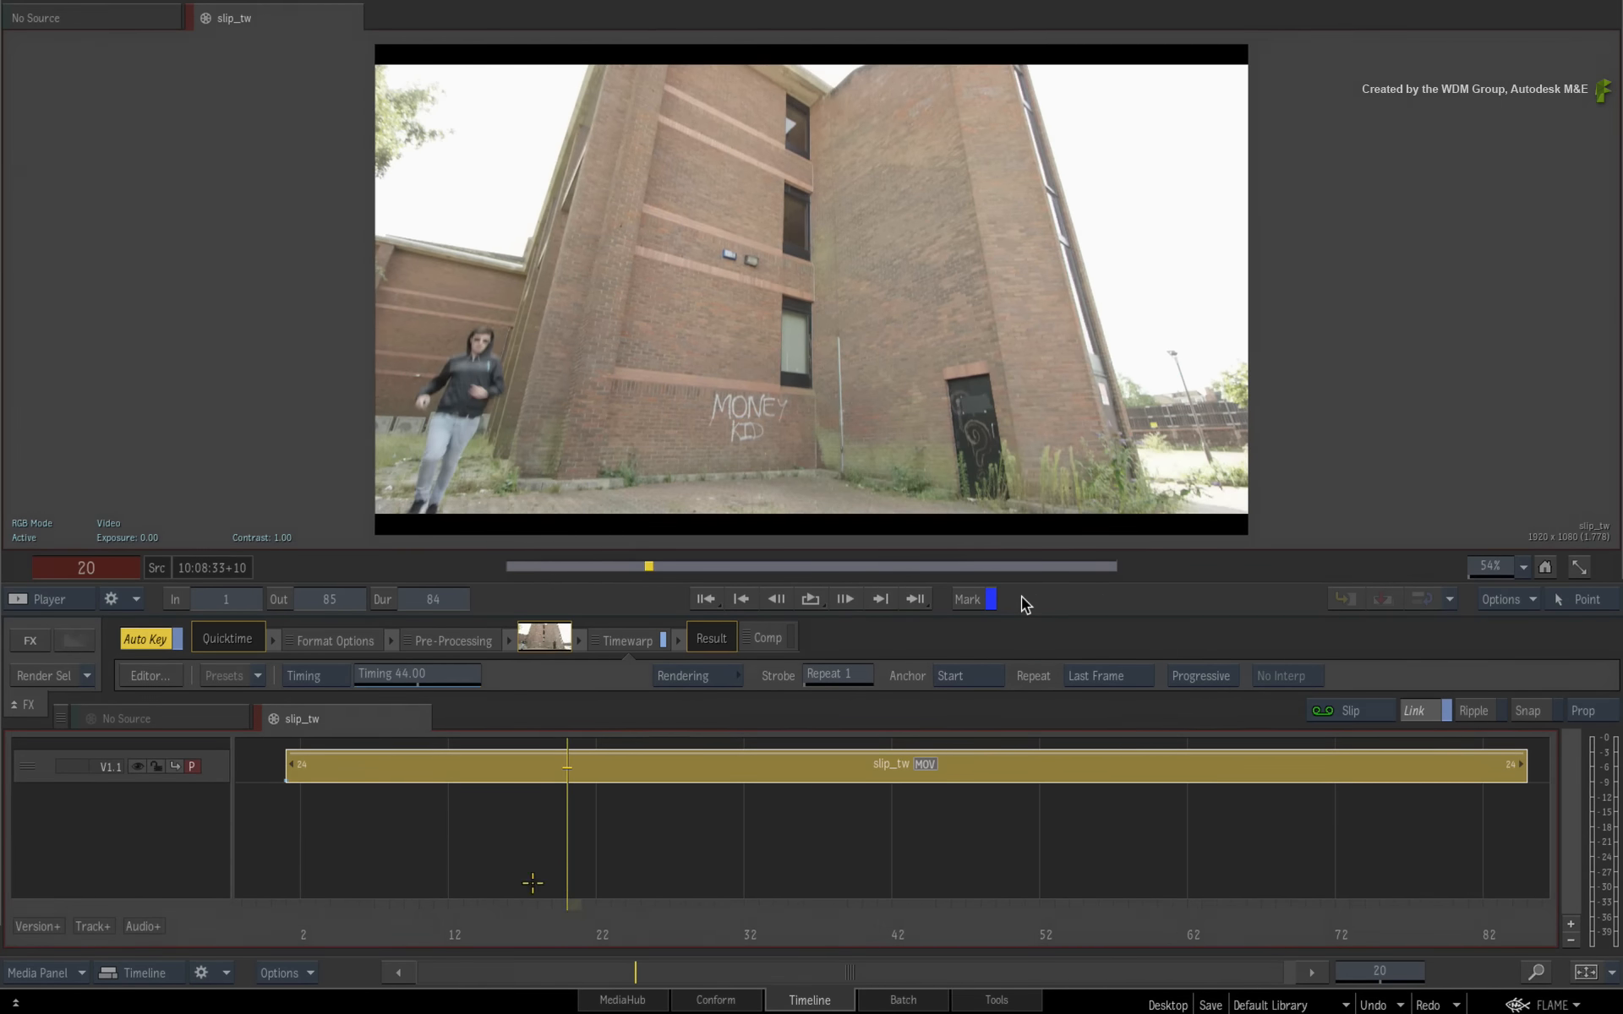
left_click(453, 679)
left_click(399, 564)
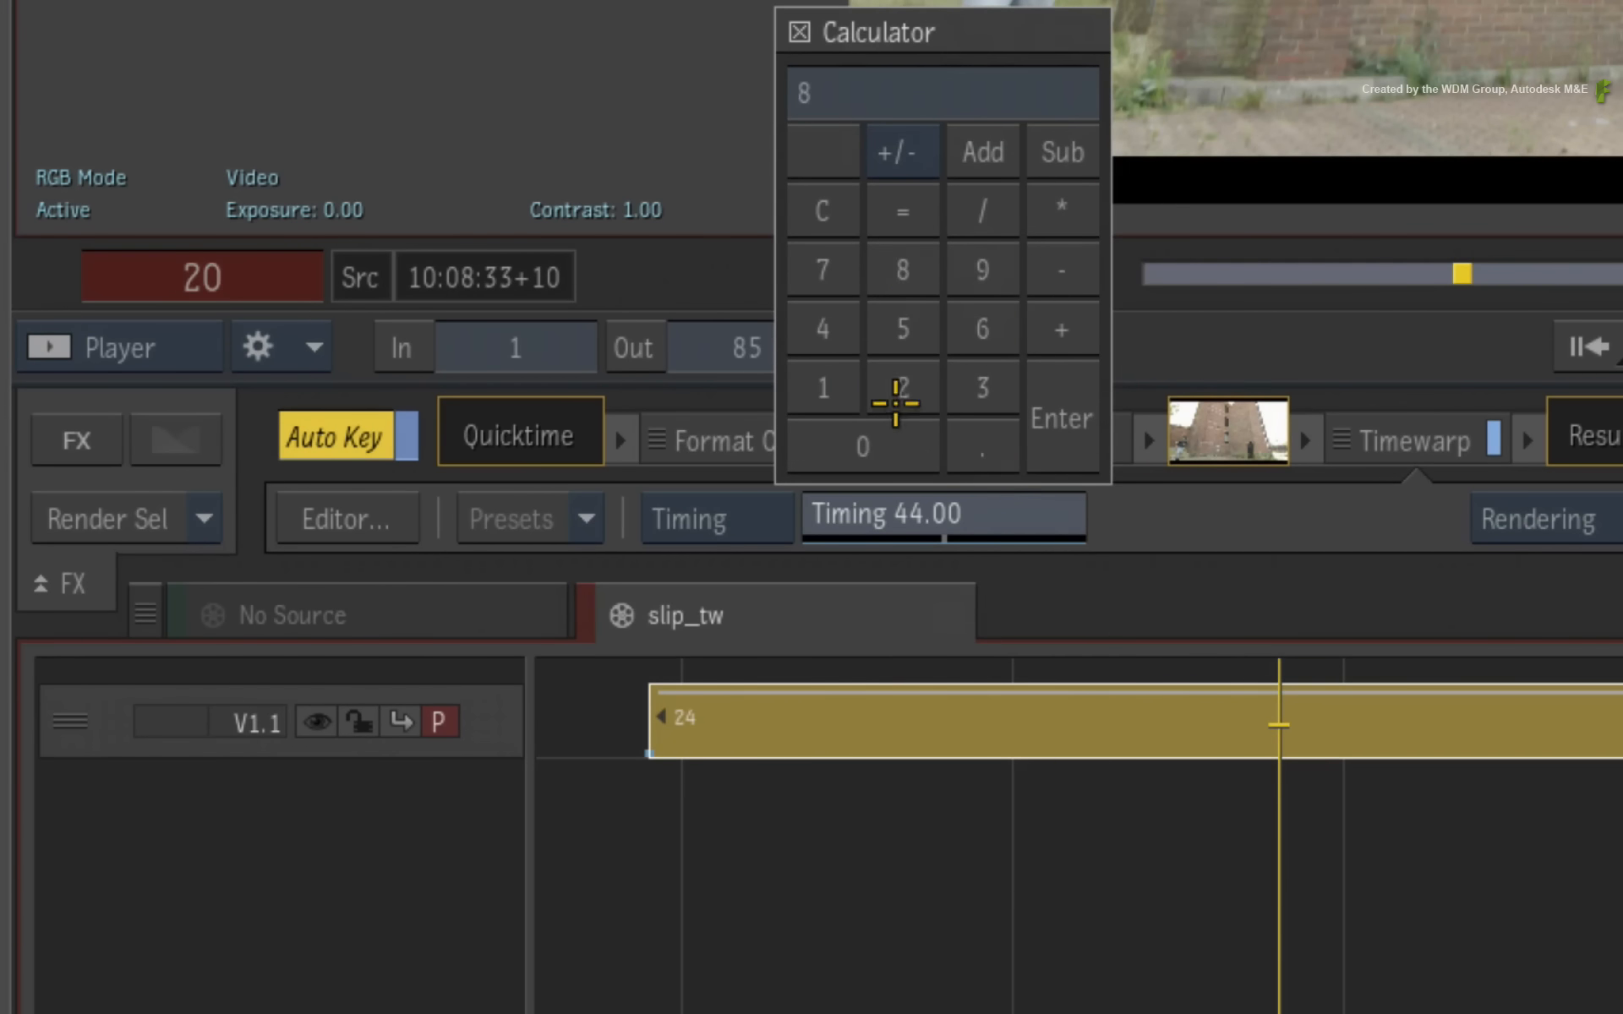
left_click(883, 446)
left_click(1074, 421)
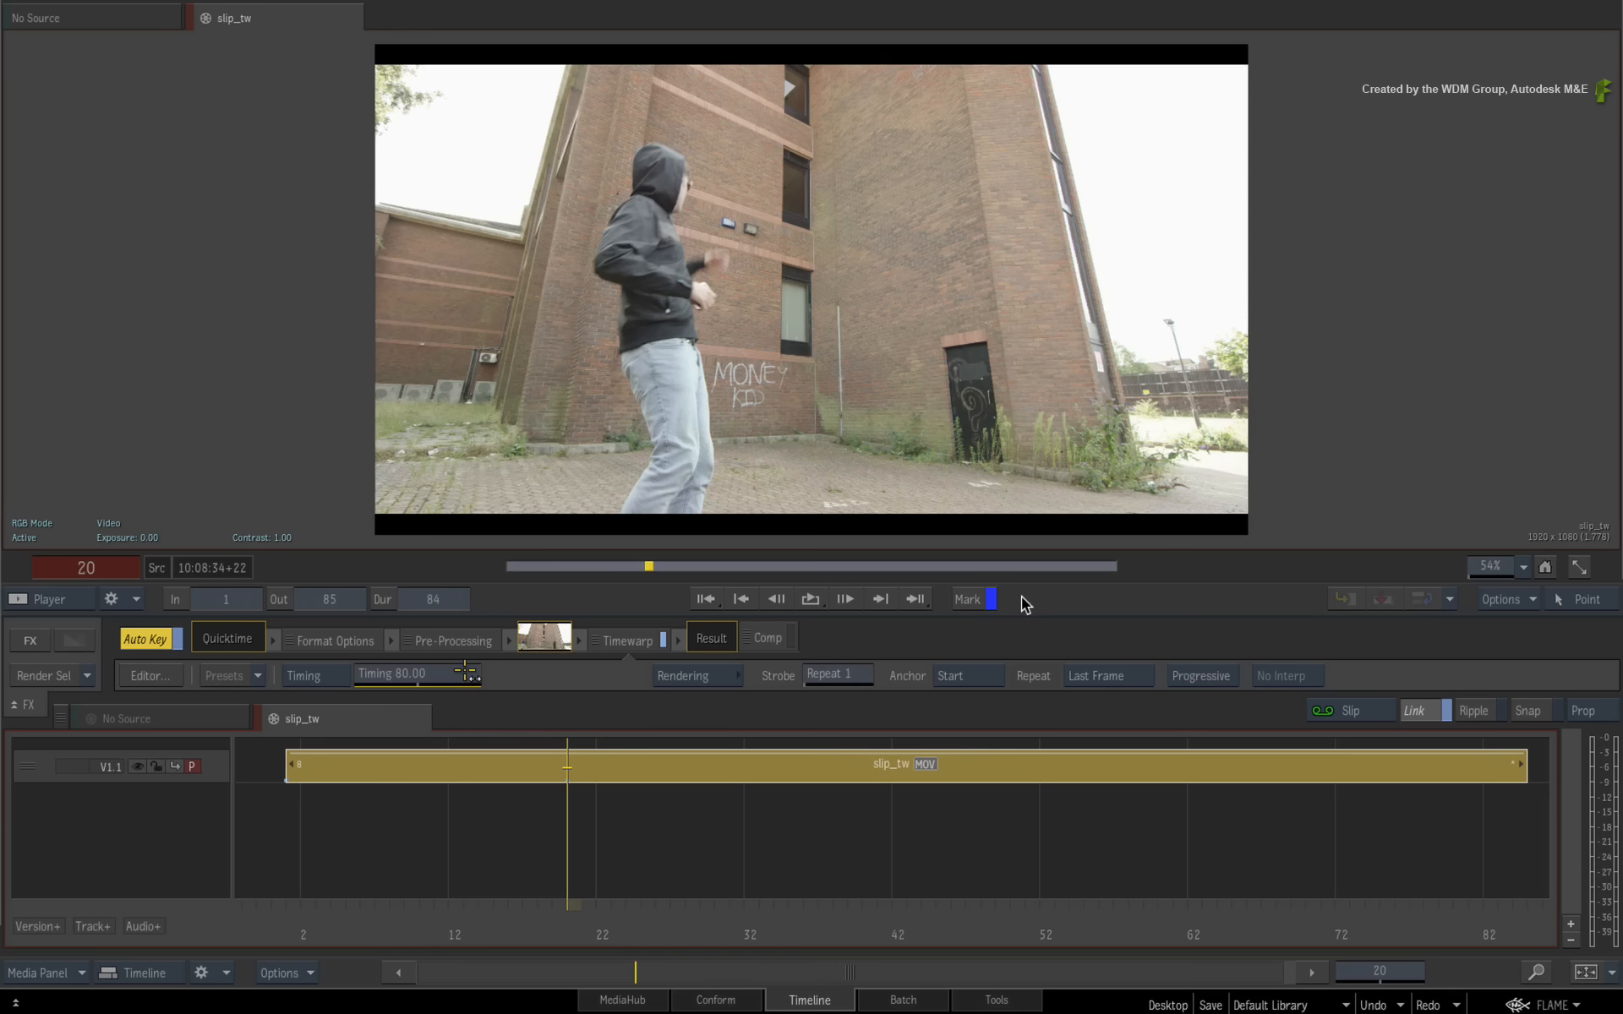
Step: Keyframe the Timewarp timing to 25 at frame 40
left_click_drag(559, 930, 871, 931)
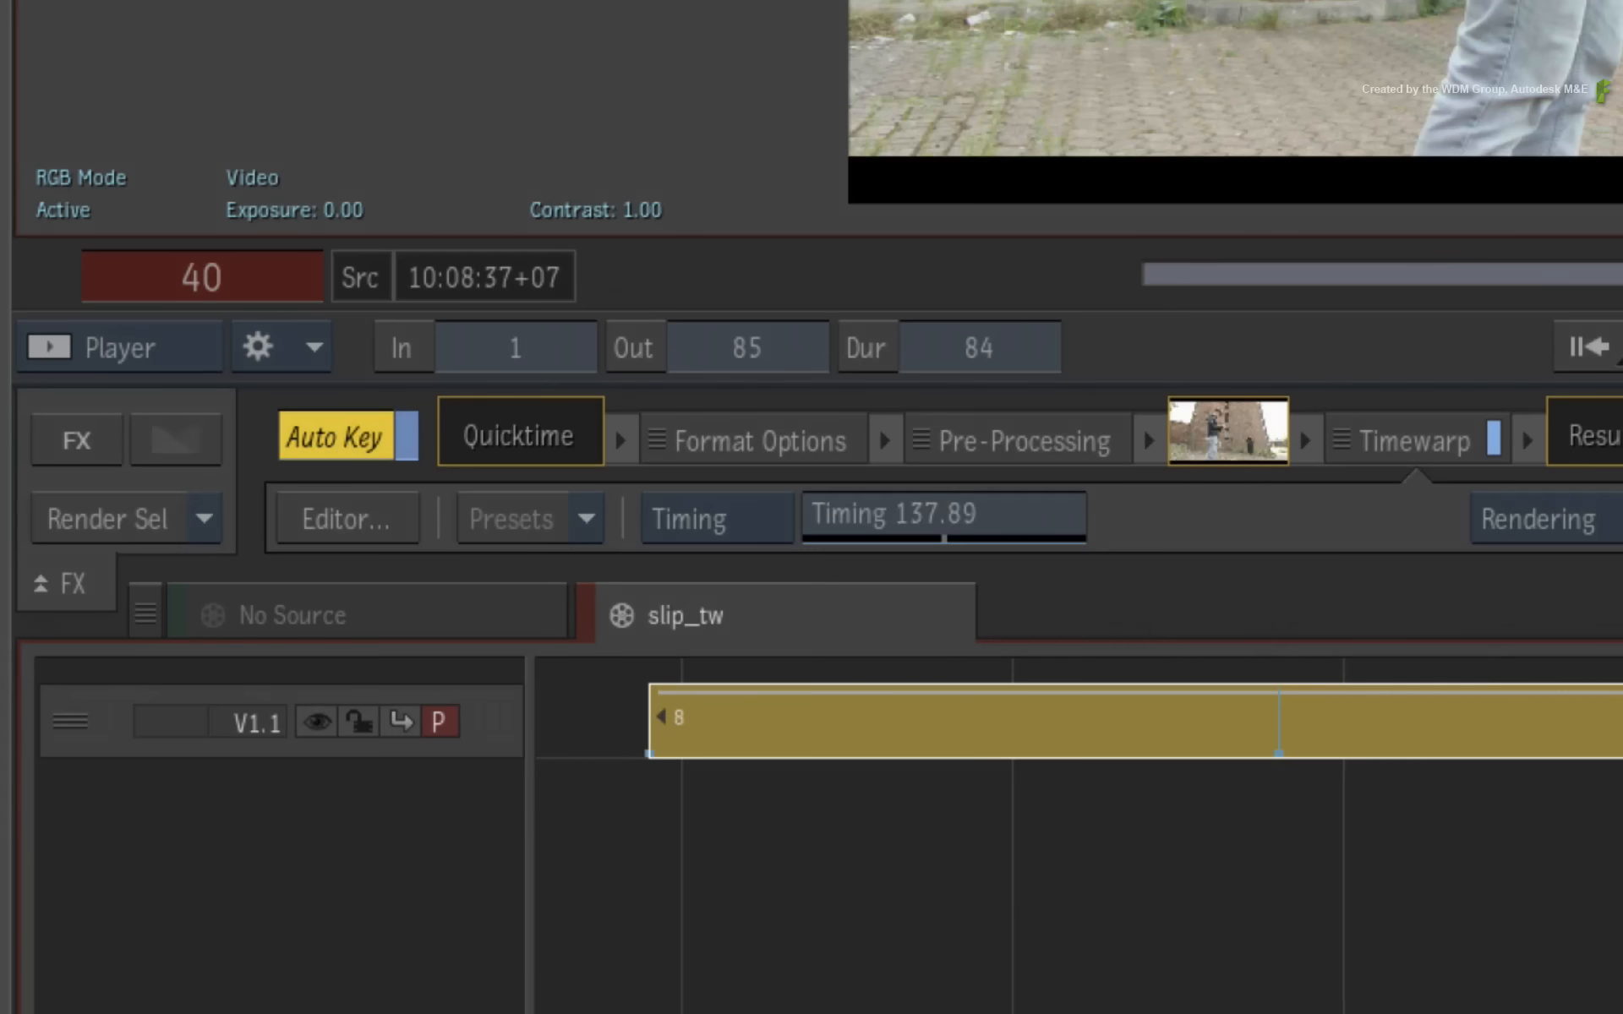
left_click(401, 685)
left_click(902, 385)
left_click(903, 328)
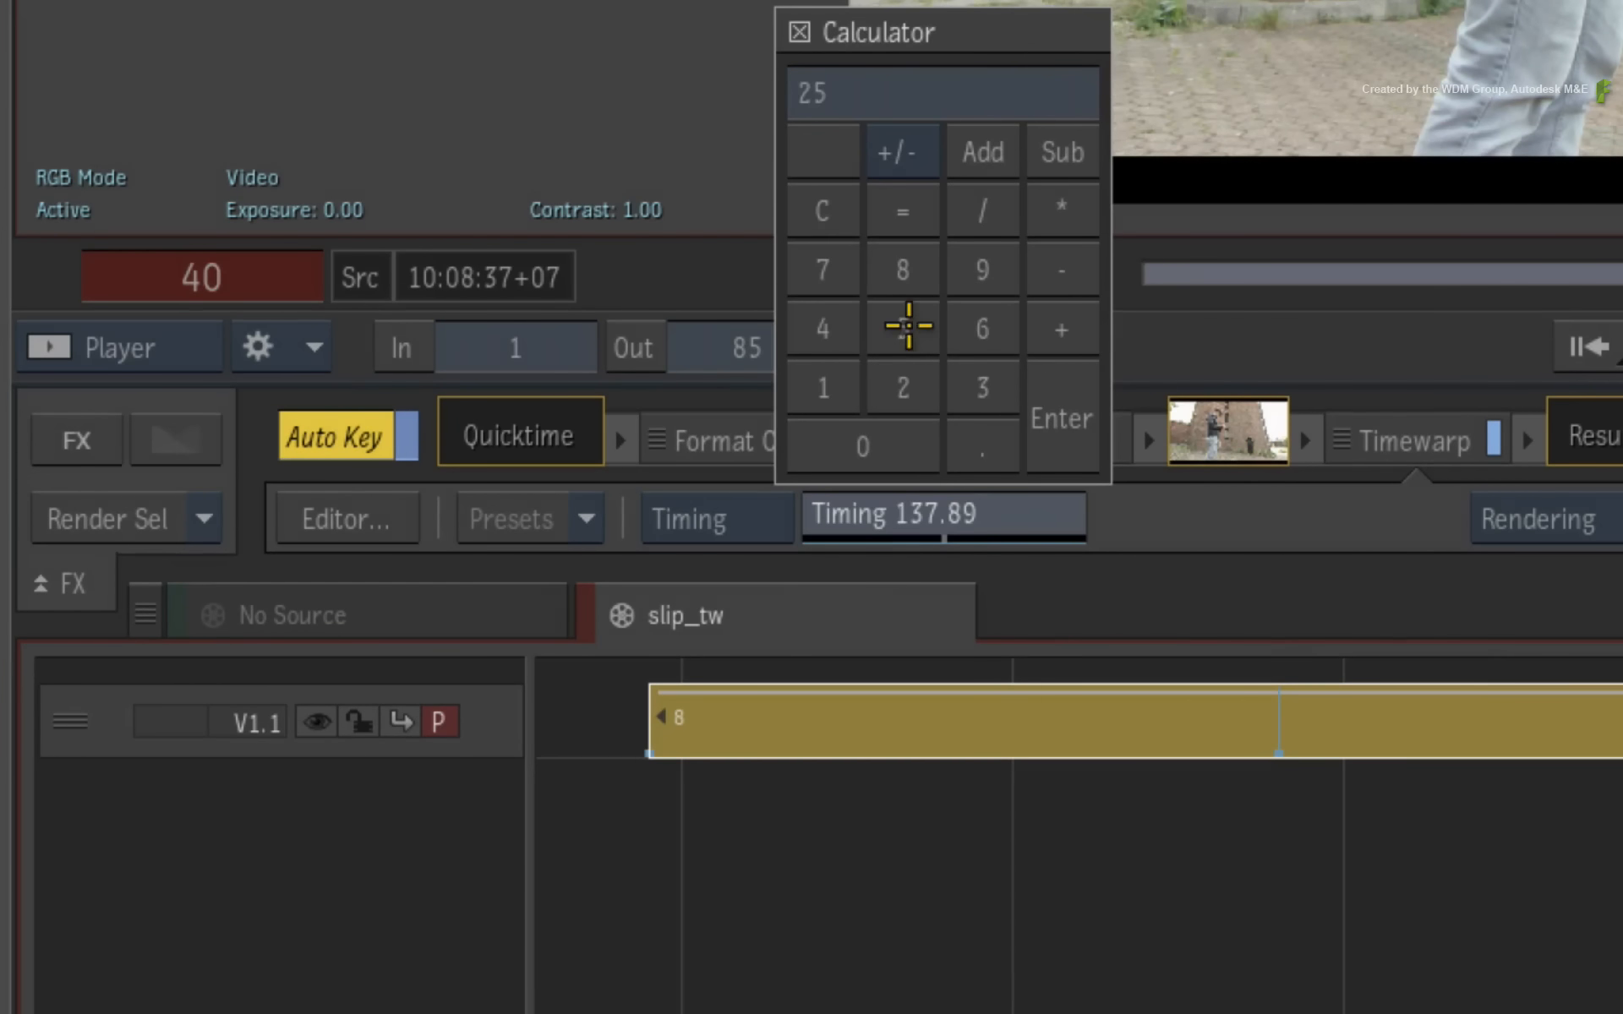
left_click(1061, 417)
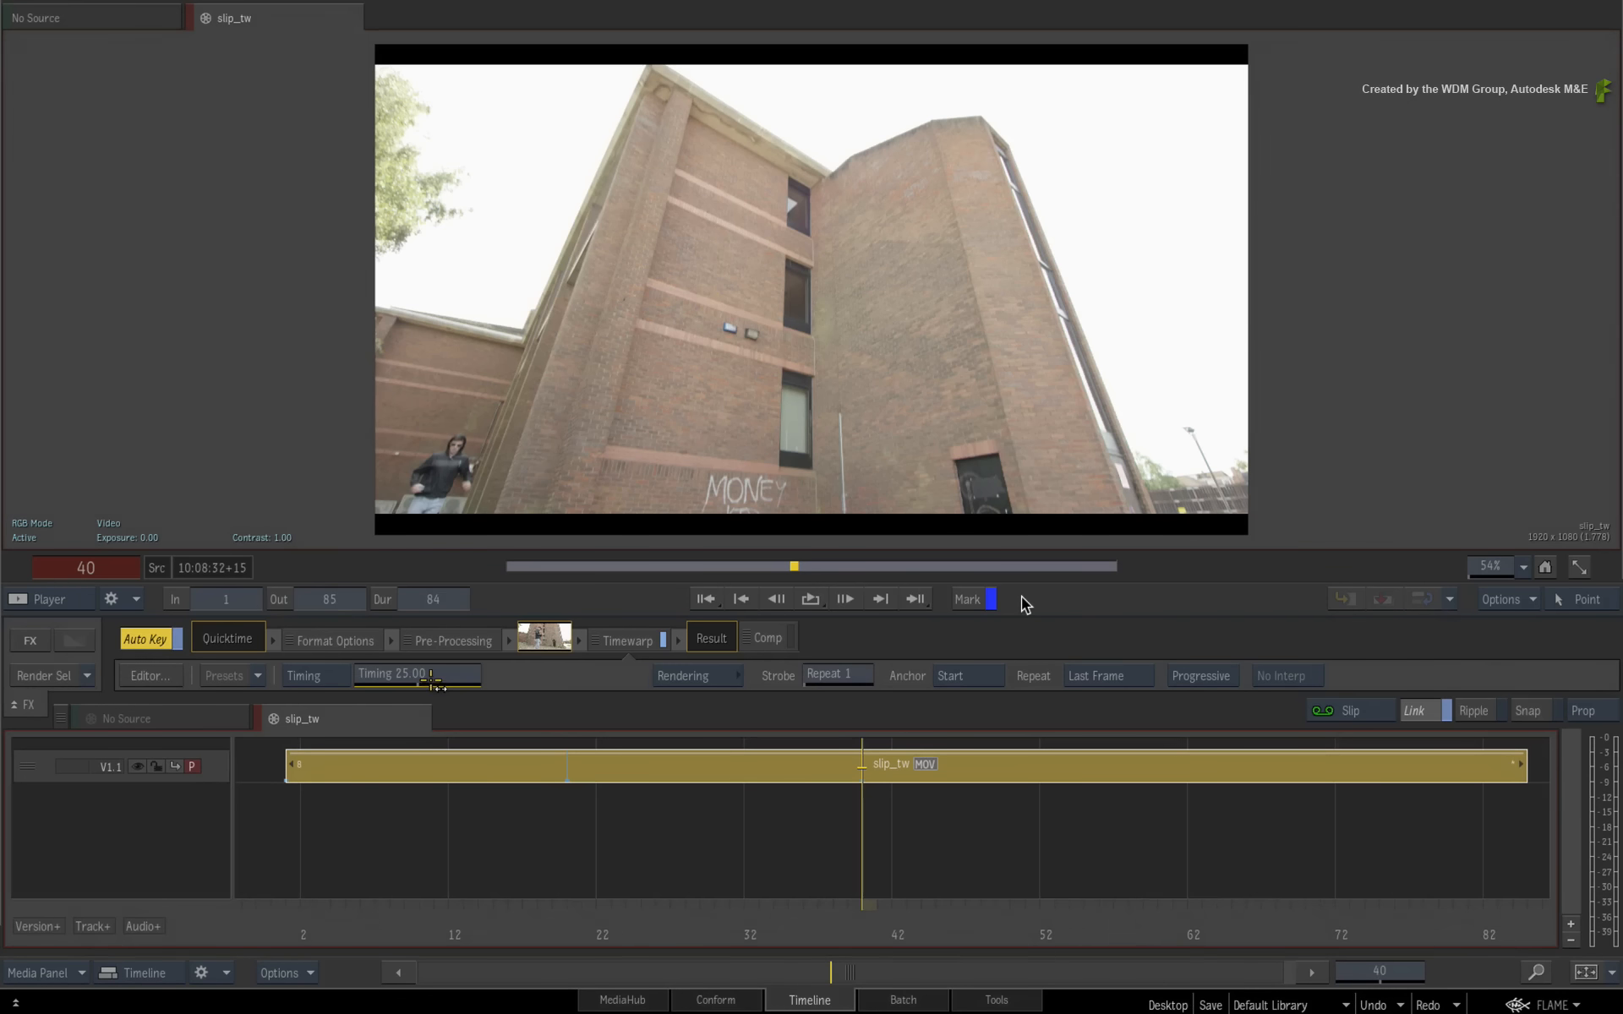
Step: Keyframe the Timewarp timing to 80 at frame 60
left_click_drag(911, 933, 1176, 945)
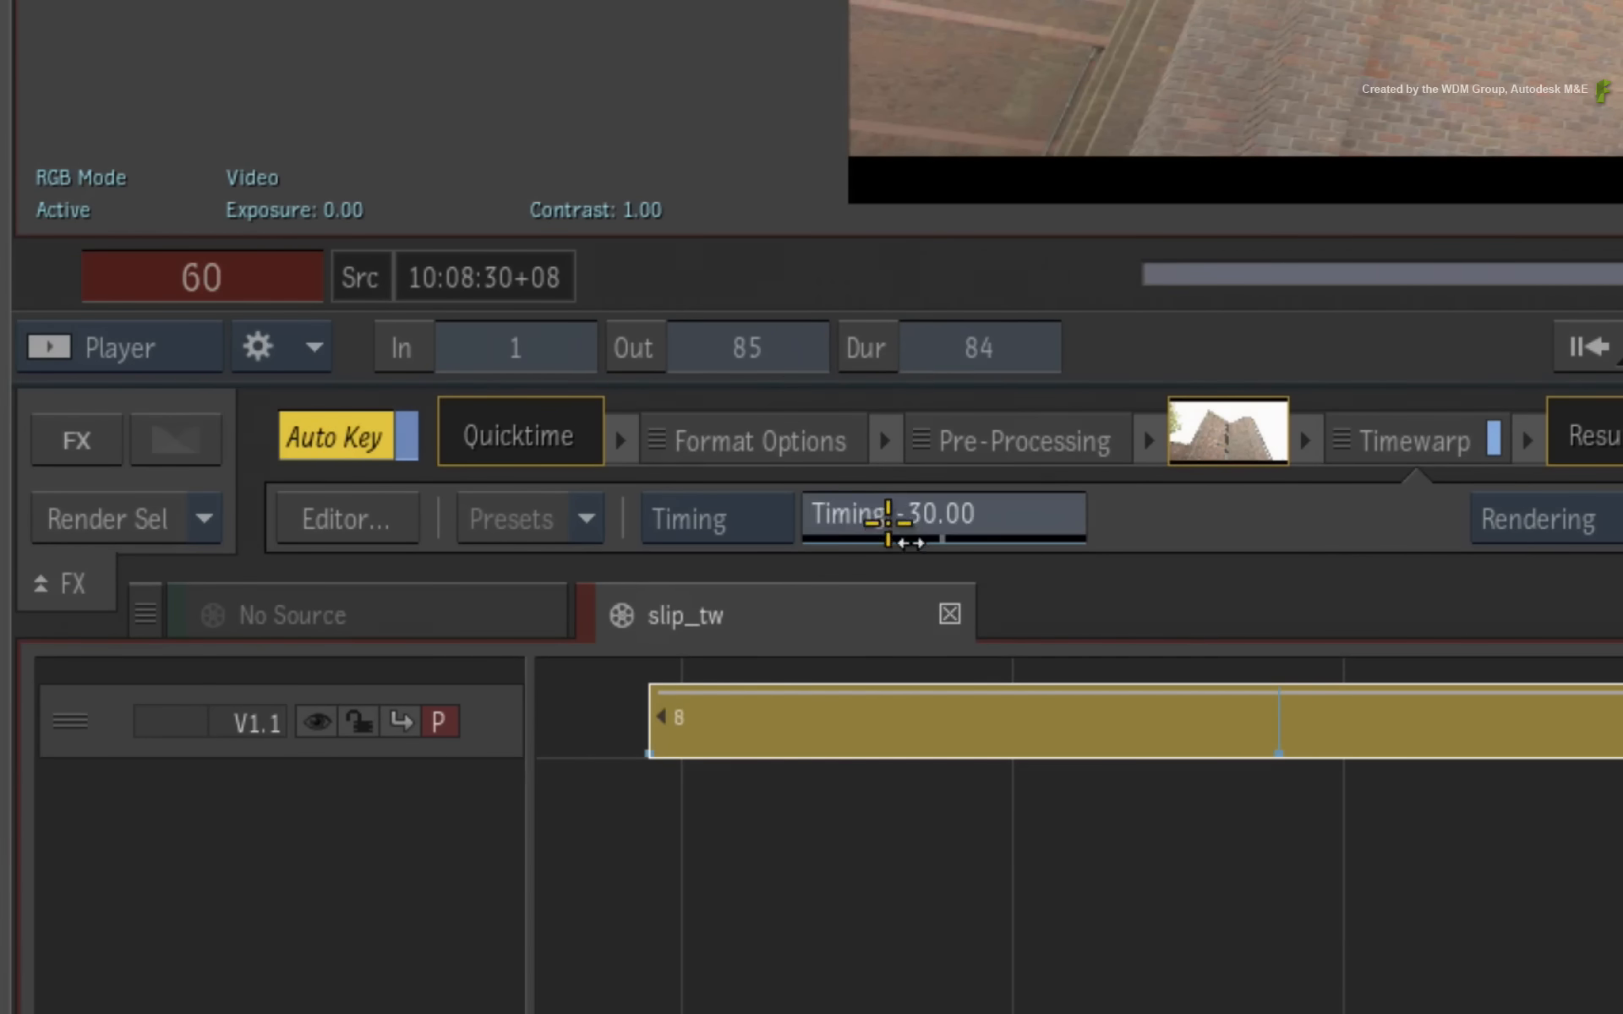
left_click(887, 520)
left_click(905, 271)
left_click(887, 443)
left_click(1057, 423)
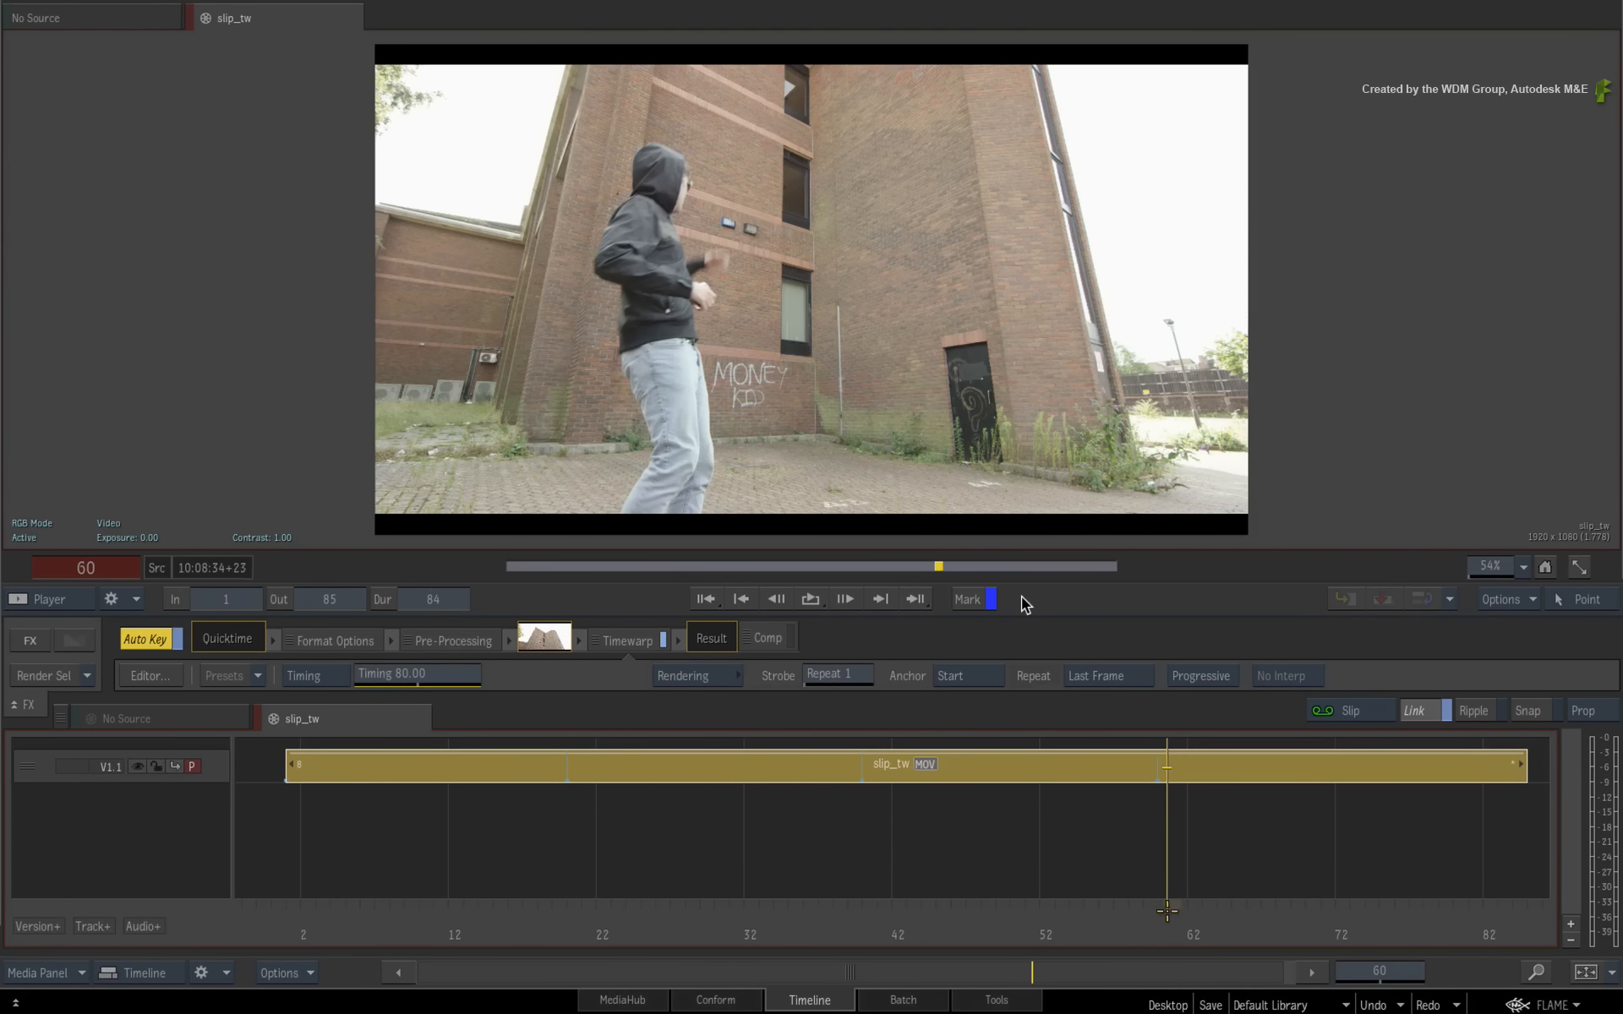
Step: Keyframe the Timewarp timing to 25 at frame 80
key("space")
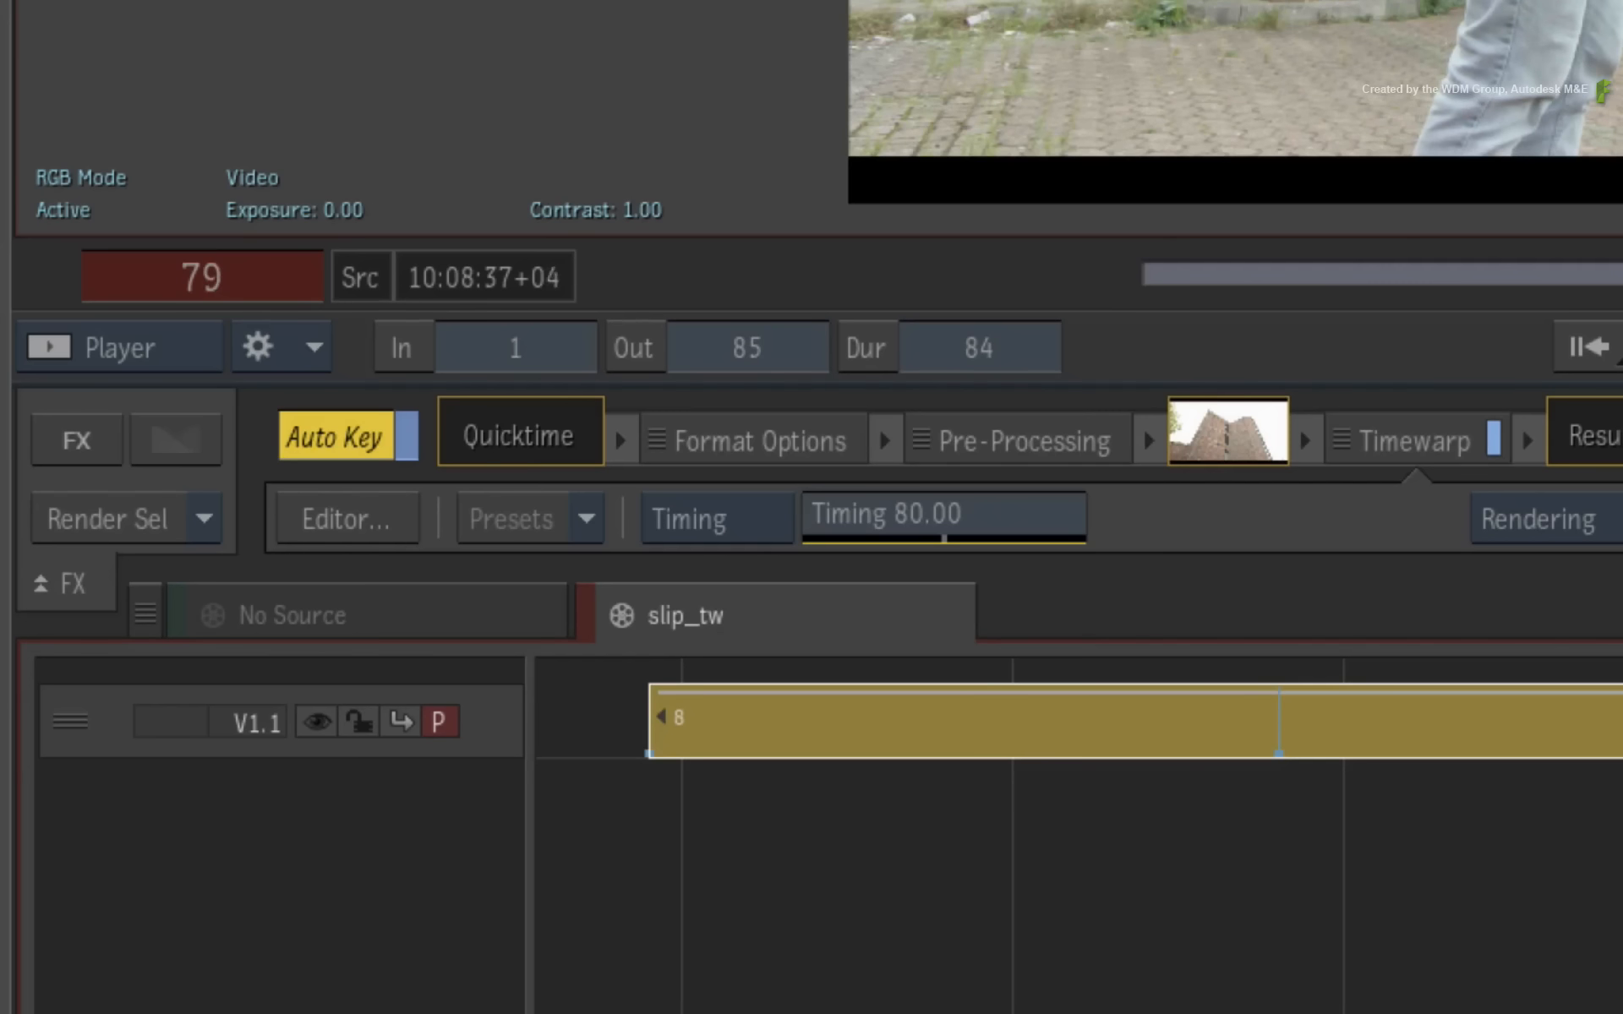
key("space")
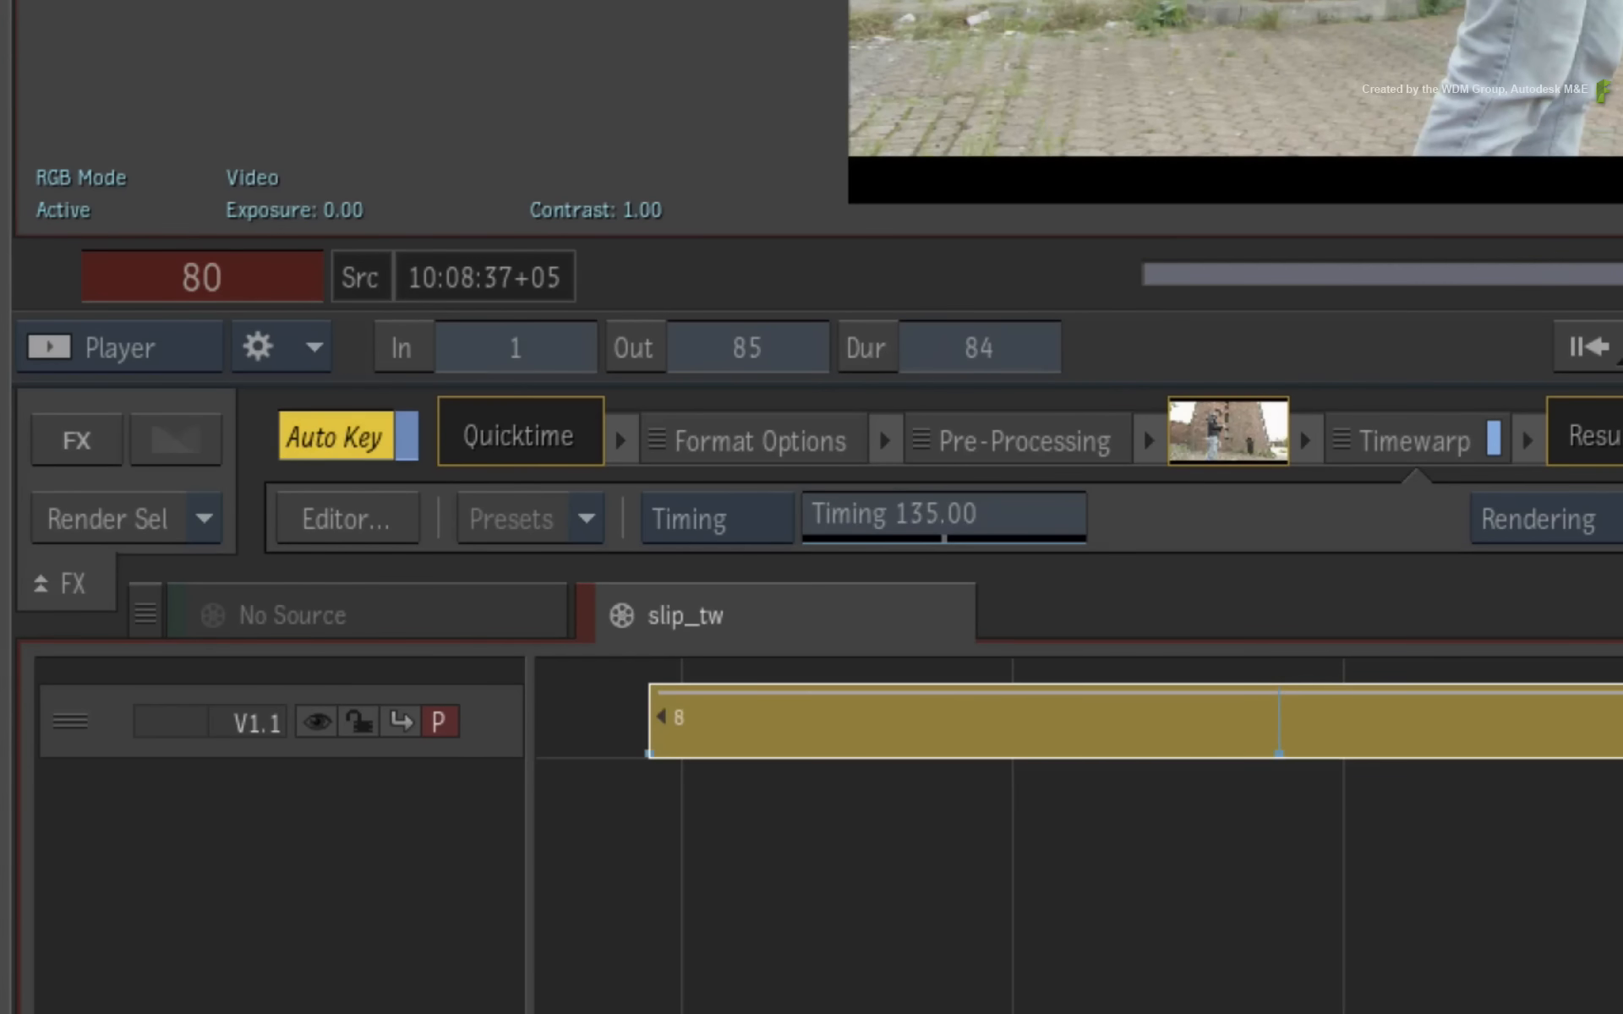
left_click(1022, 517)
left_click(921, 384)
left_click(902, 328)
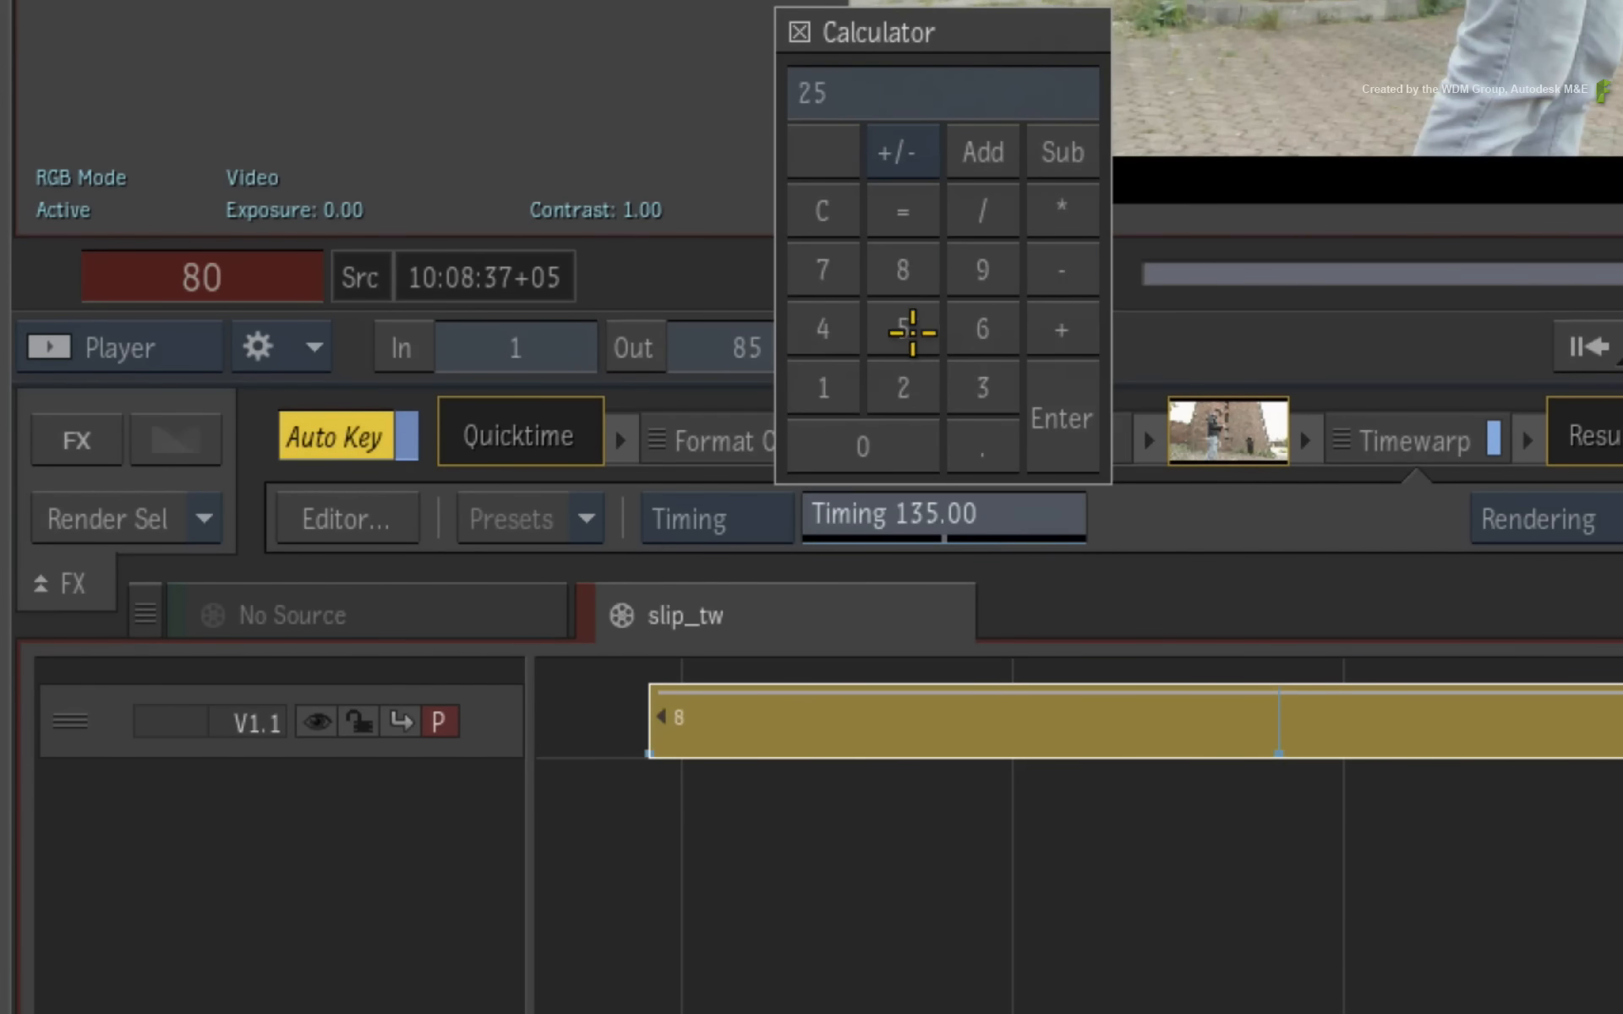
left_click(1061, 418)
Step: Try to slip the timewarped segment at frame 20, and scrub through the surrounding frames to check the motion
left_click_drag(1479, 907, 879, 765)
left_click_drag(1141, 763, 576, 746)
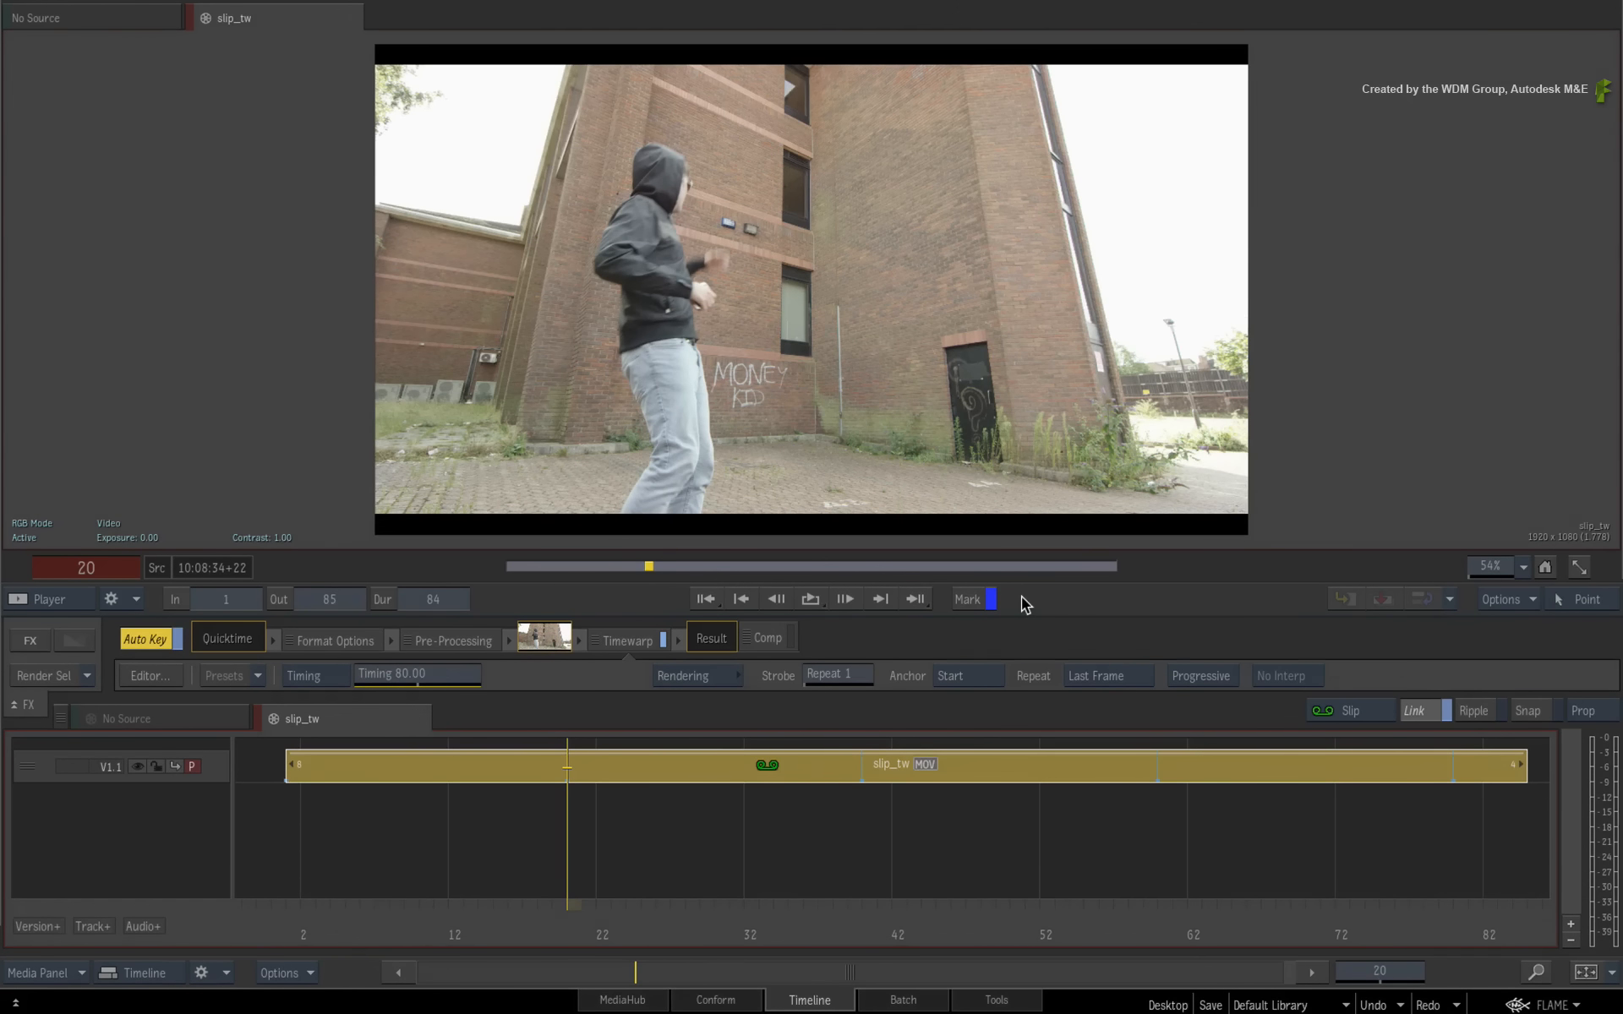
mouse_move(767, 765)
left_mouse_down()
mouse_move(724, 765)
mouse_move(877, 766)
mouse_move(696, 772)
mouse_move(858, 768)
mouse_move(780, 770)
left_mouse_up()
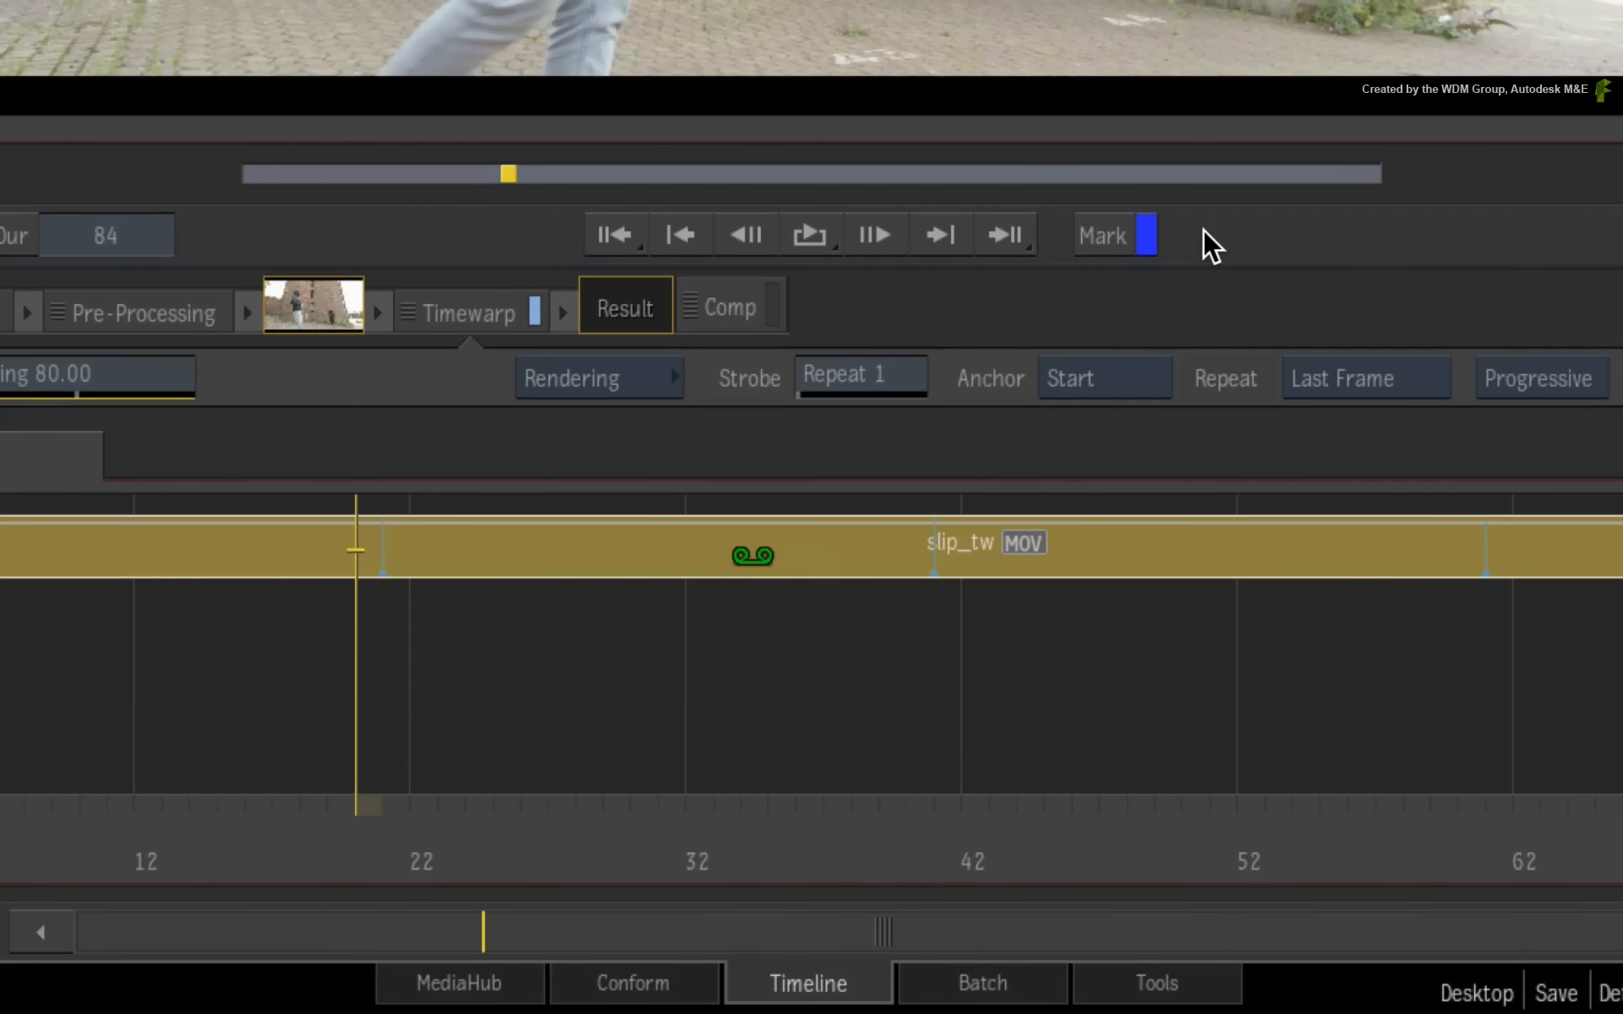
mouse_move(752, 555)
left_mouse_down()
mouse_move(896, 557)
mouse_move(671, 555)
mouse_move(787, 554)
mouse_move(736, 554)
left_mouse_up()
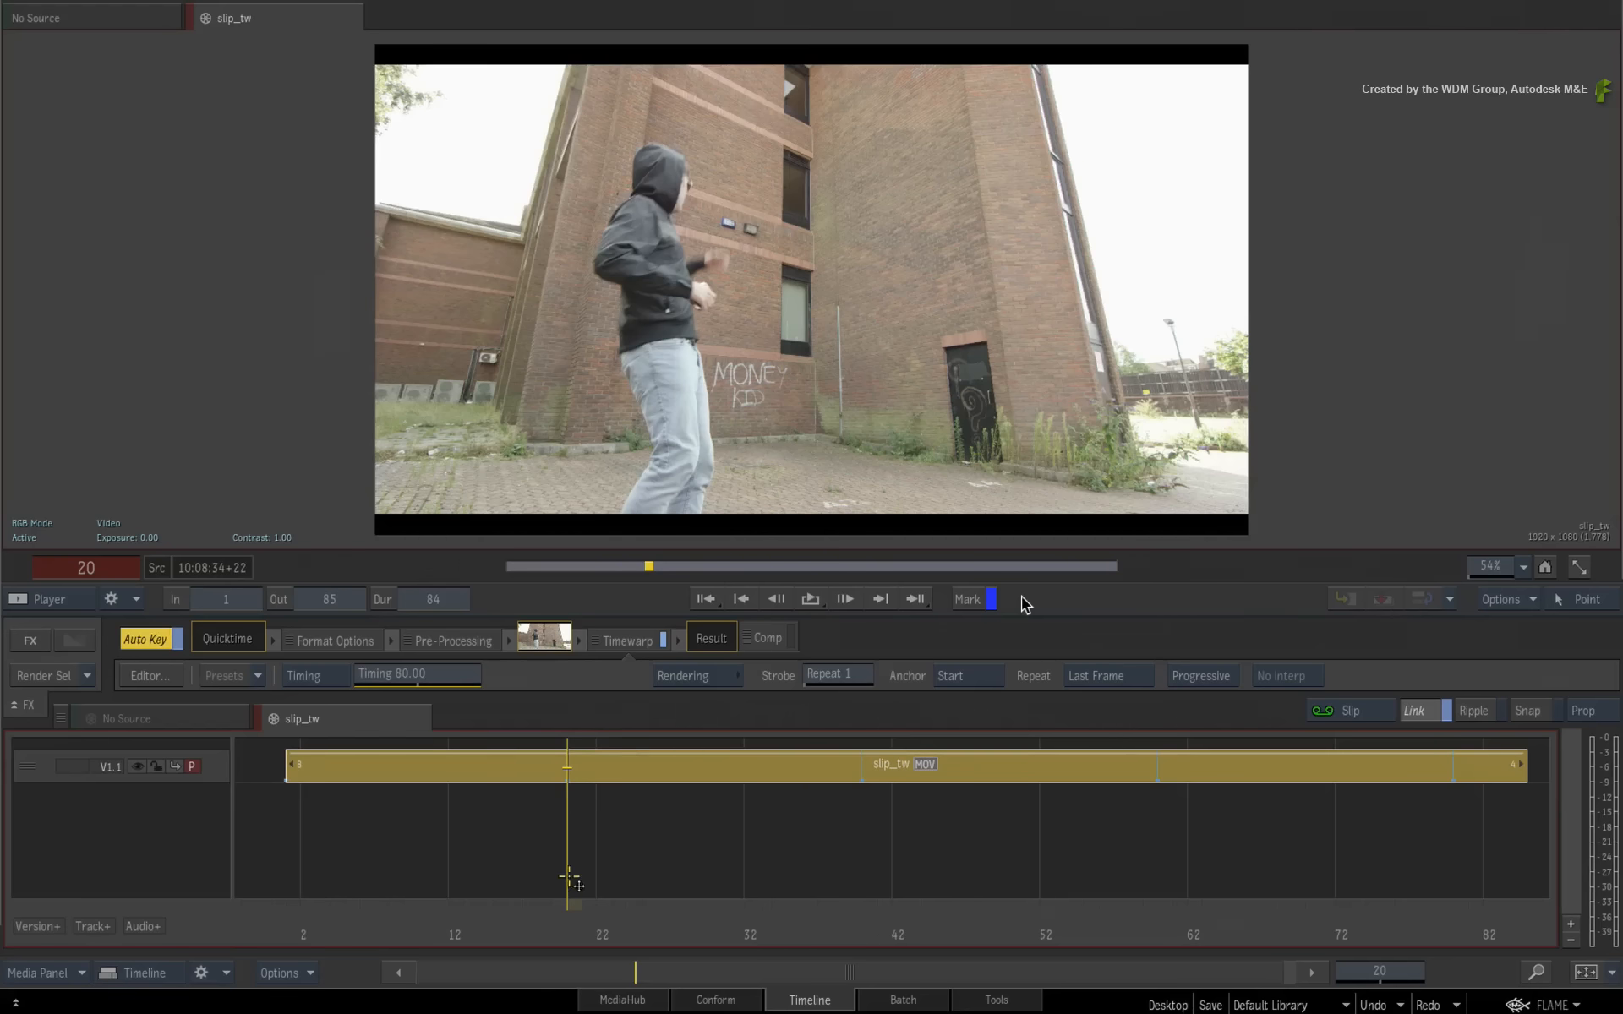
left_click_drag(567, 911, 675, 915)
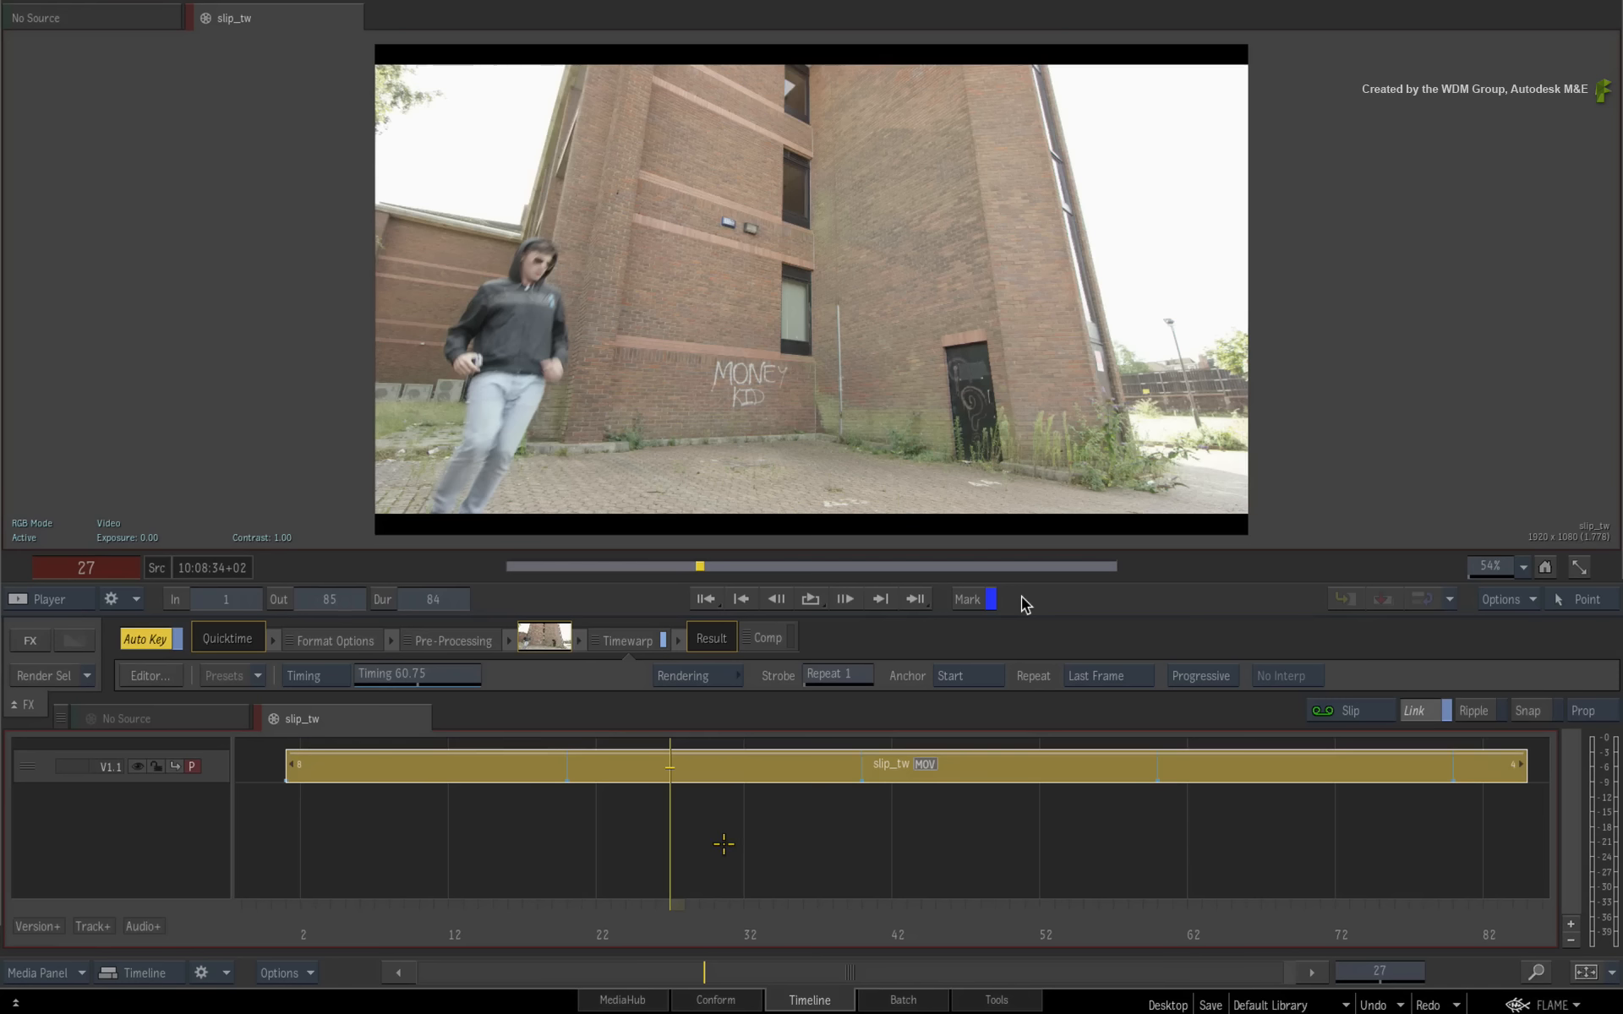
left_click_drag(686, 907, 480, 908)
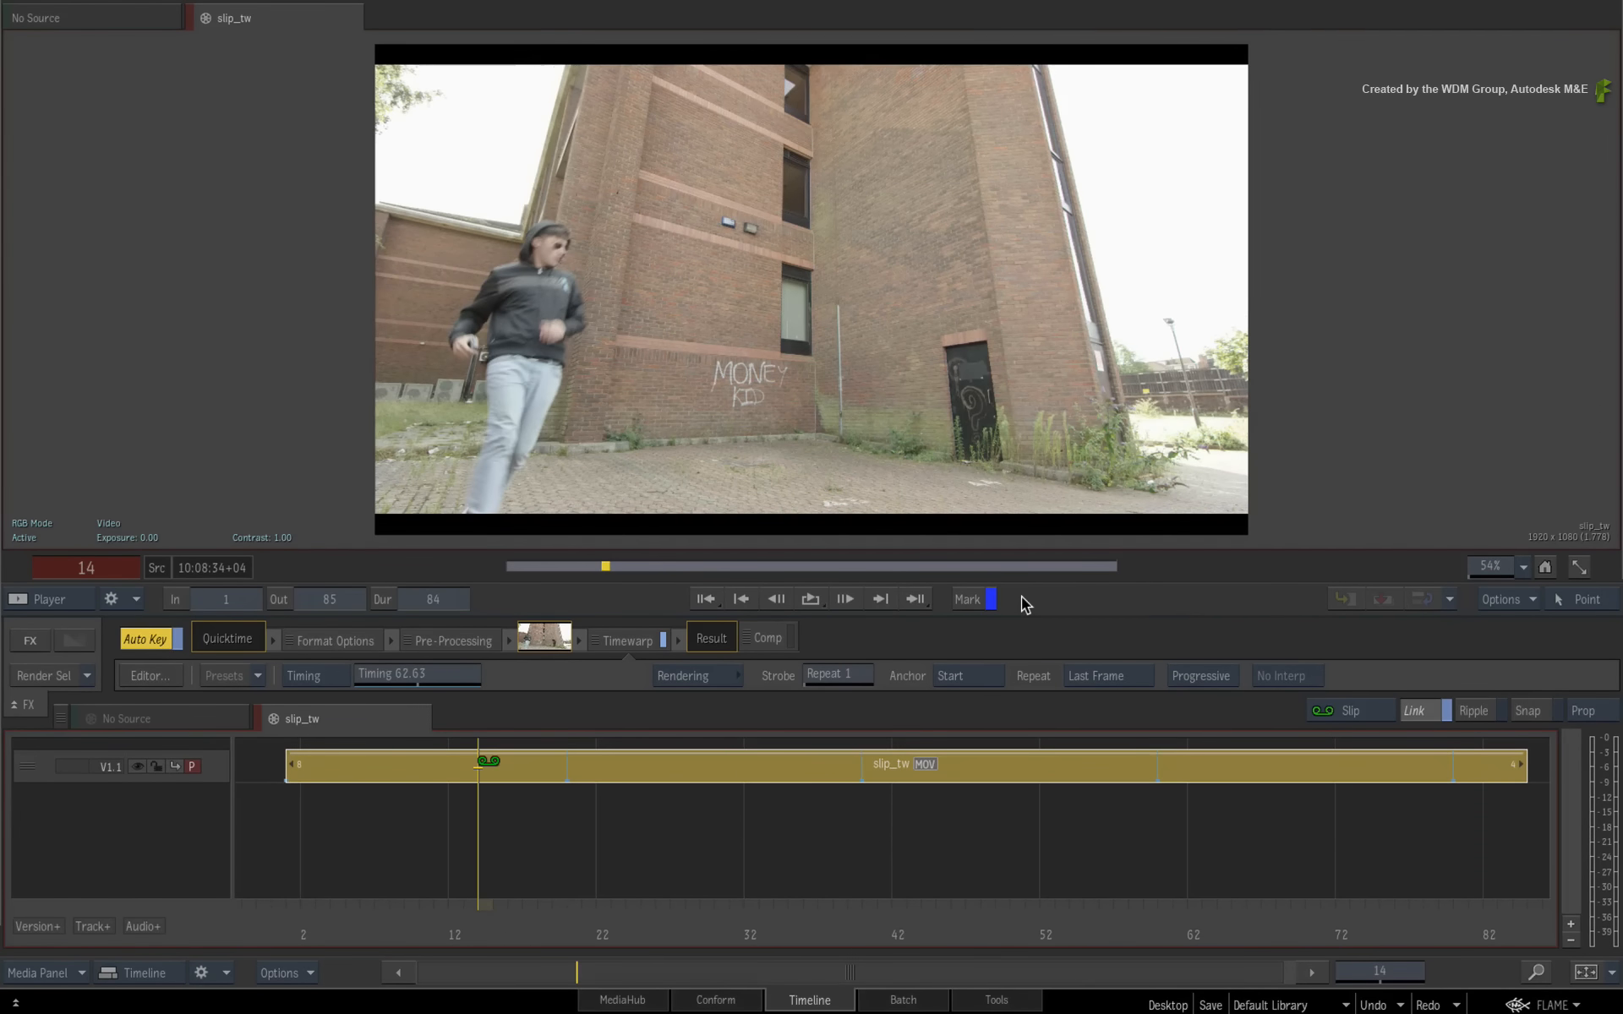
Step: Create a Batch FX from the segment at frame 1 with Selection As Flowgraph enabled, and shift its clip and Timewarp nodes slightly apart
key("Home")
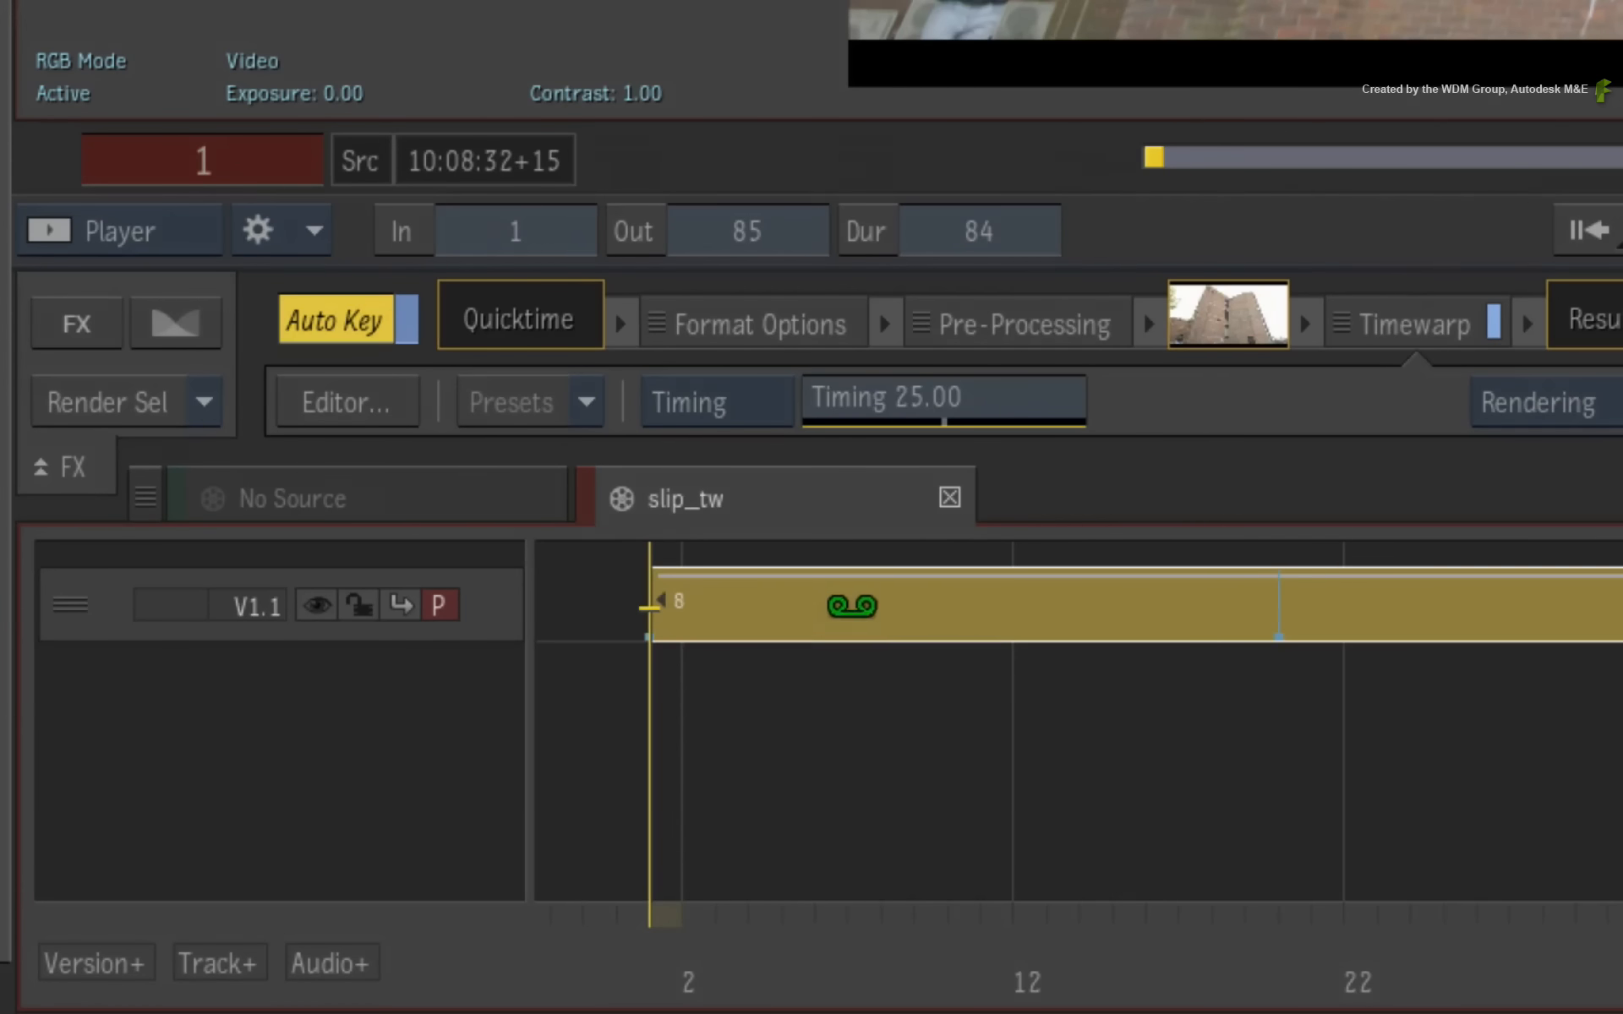
key("grave")
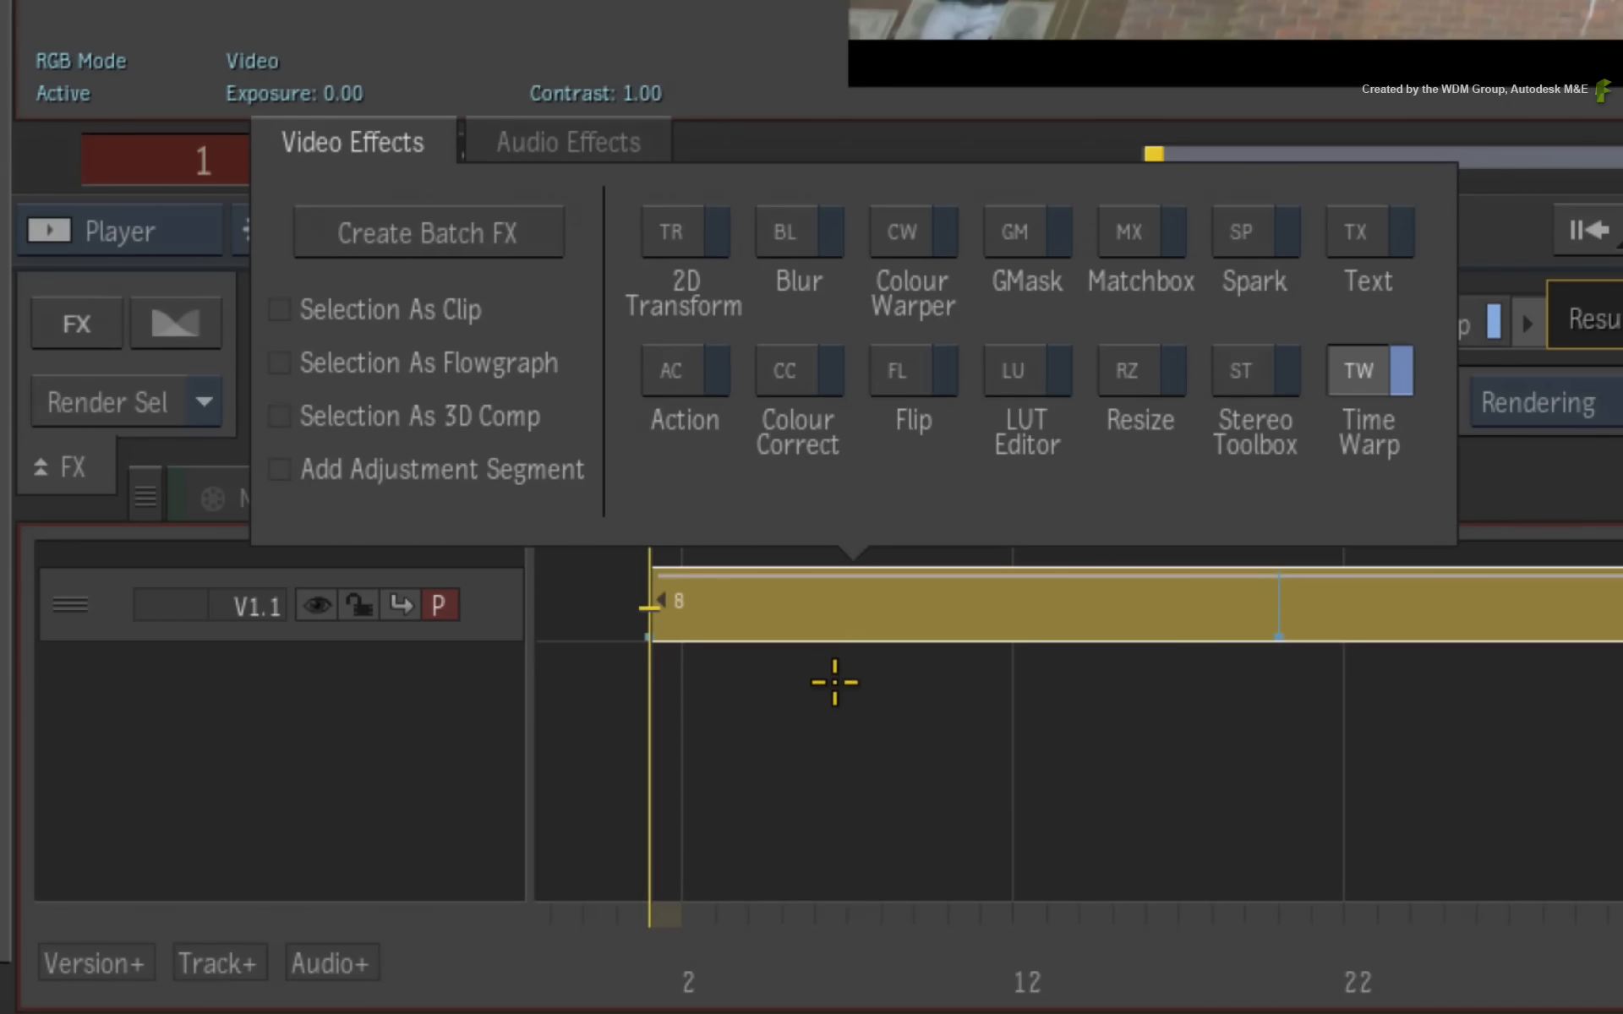
left_click(282, 362)
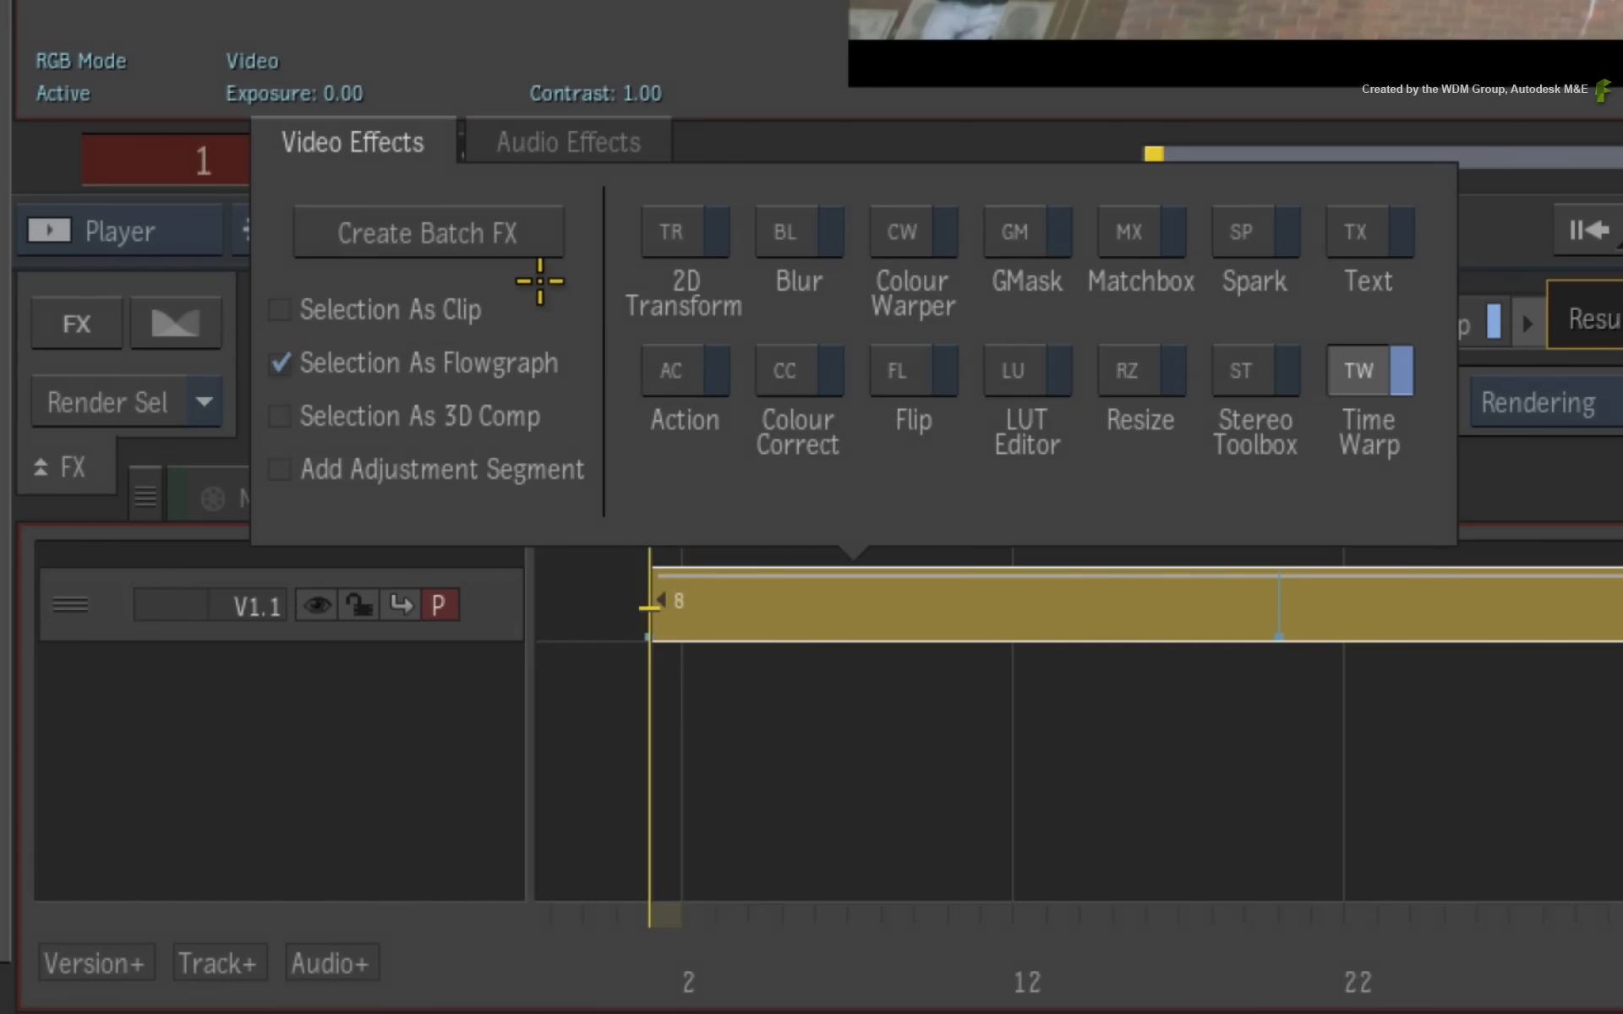
left_click(530, 231)
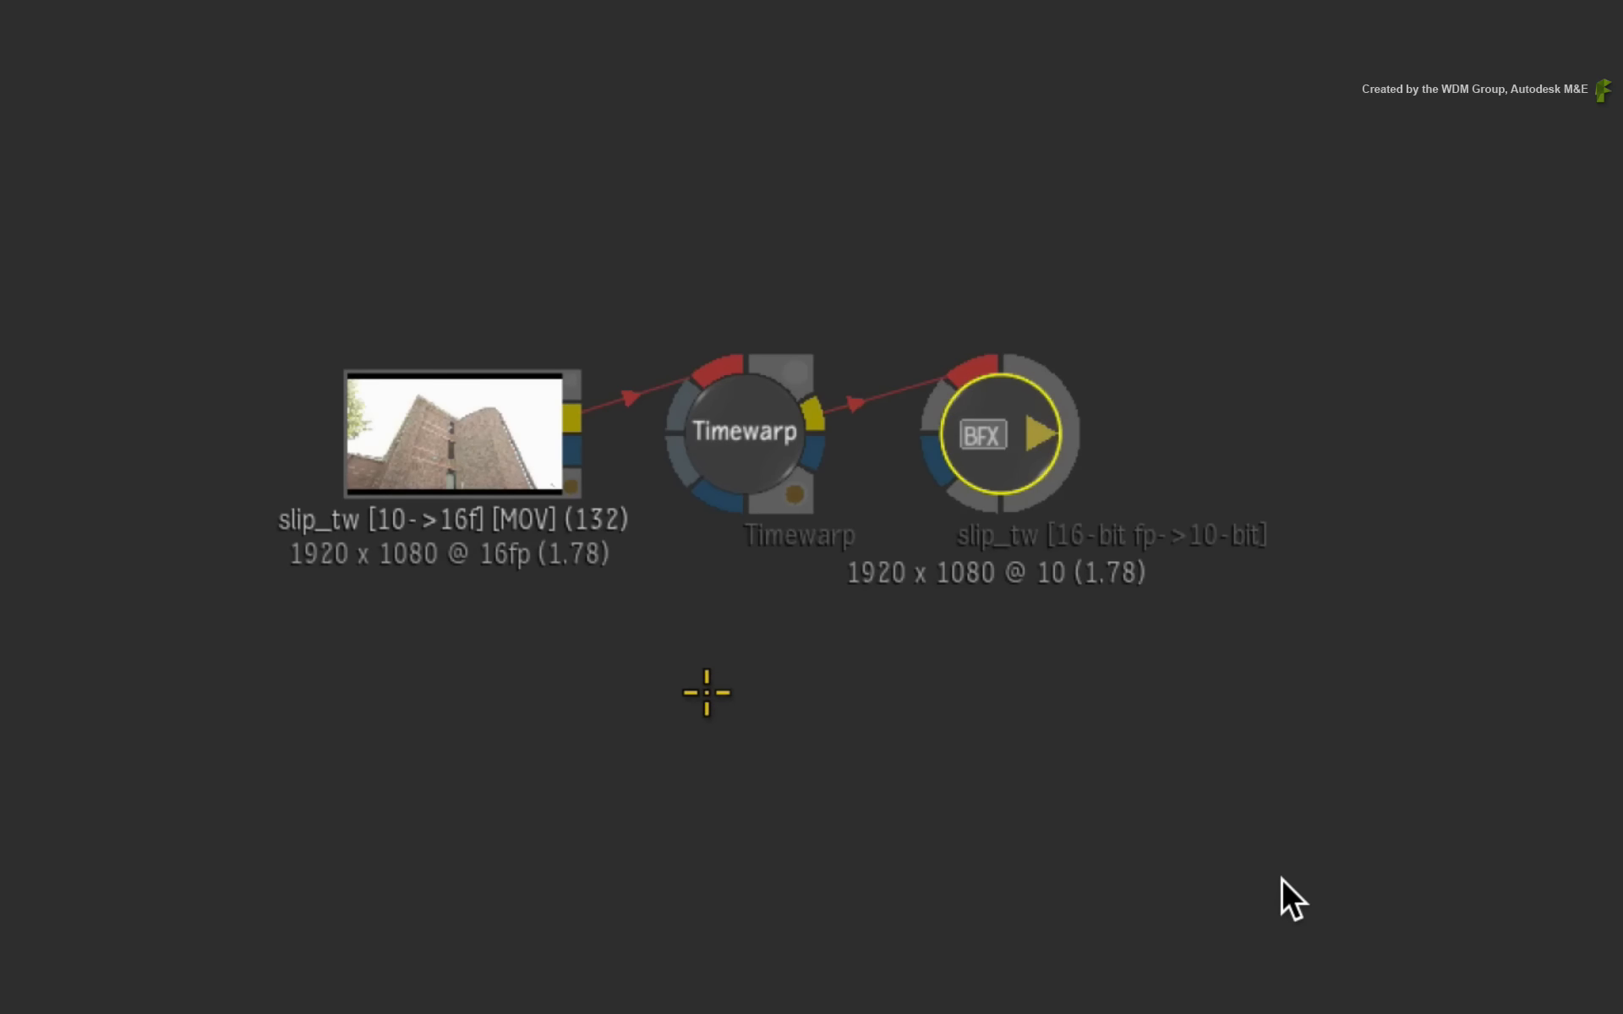
left_click_drag(499, 464, 468, 457)
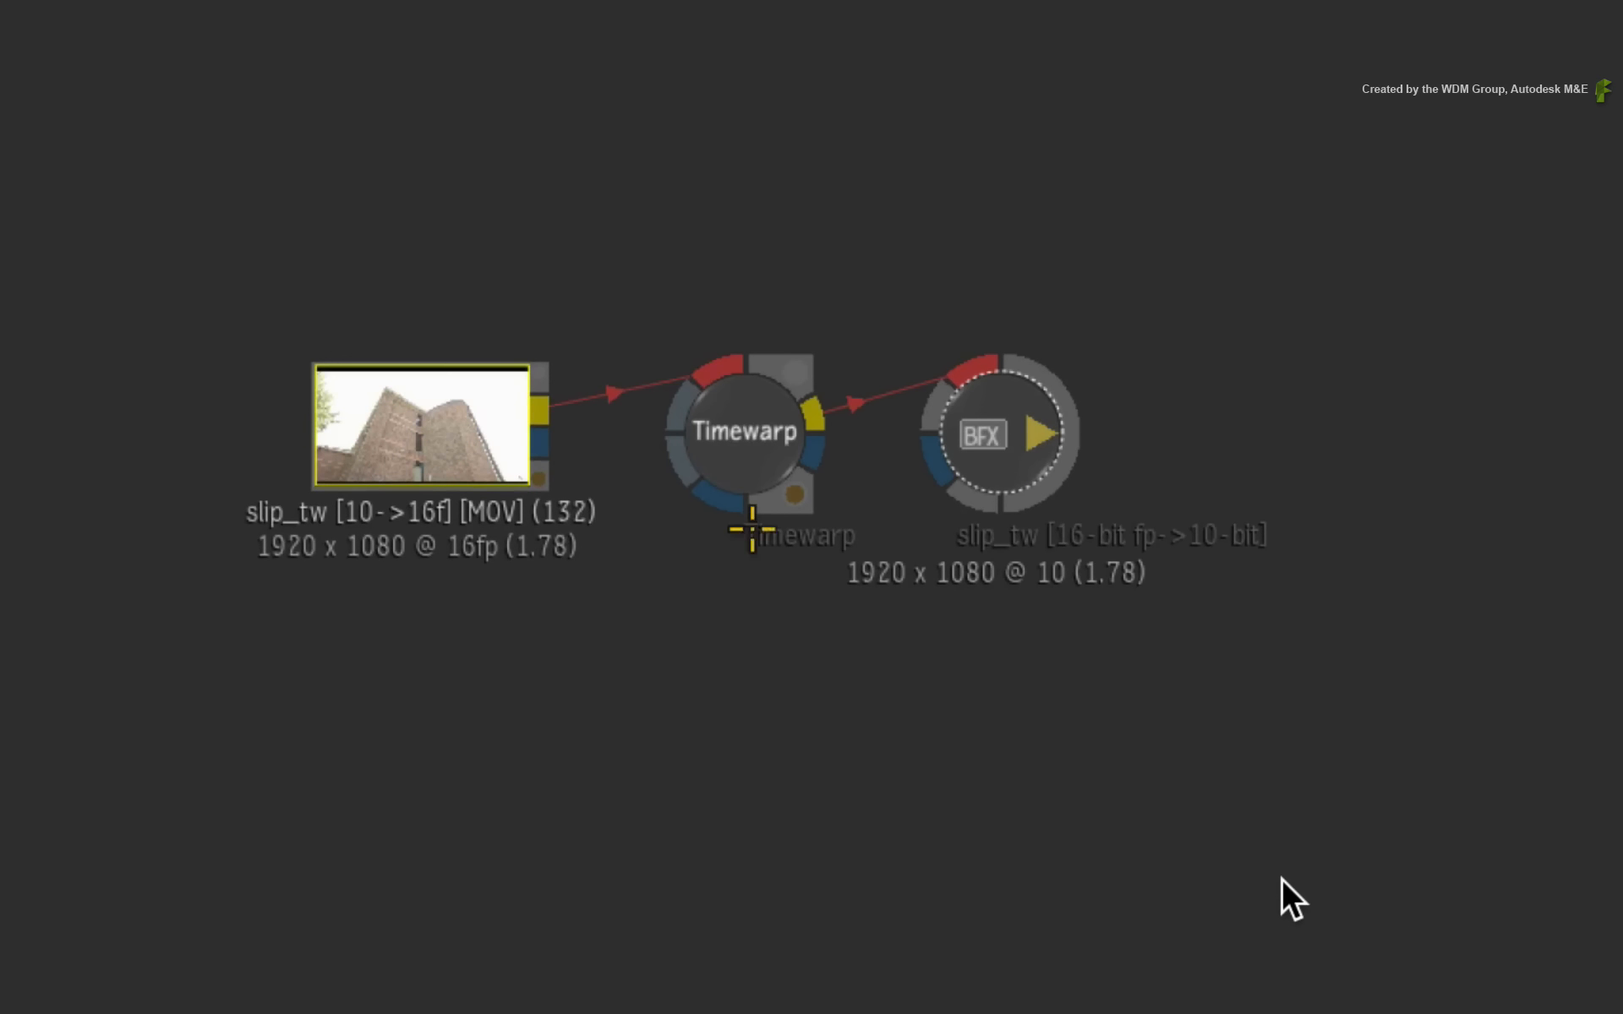
left_click_drag(759, 439, 731, 432)
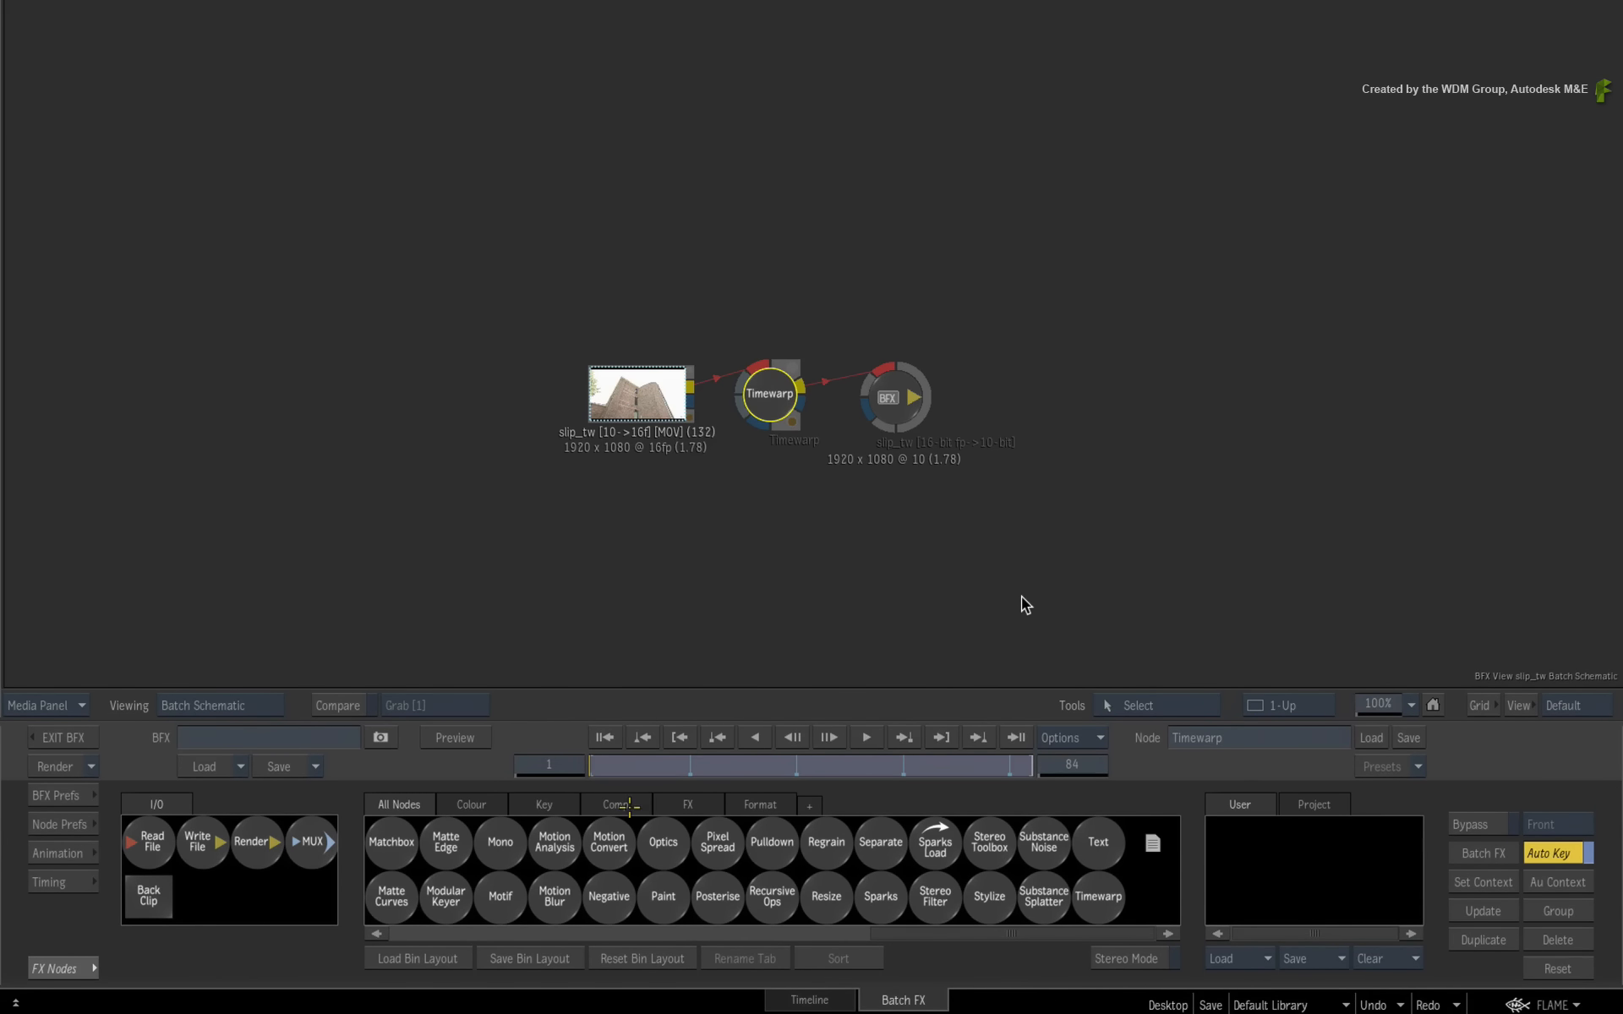
Step: Go to frame 20, open the Batch FX timing view, and display the BFX Result scaled to show the whole image
left_click_drag(623, 772, 690, 765)
left_click(66, 880)
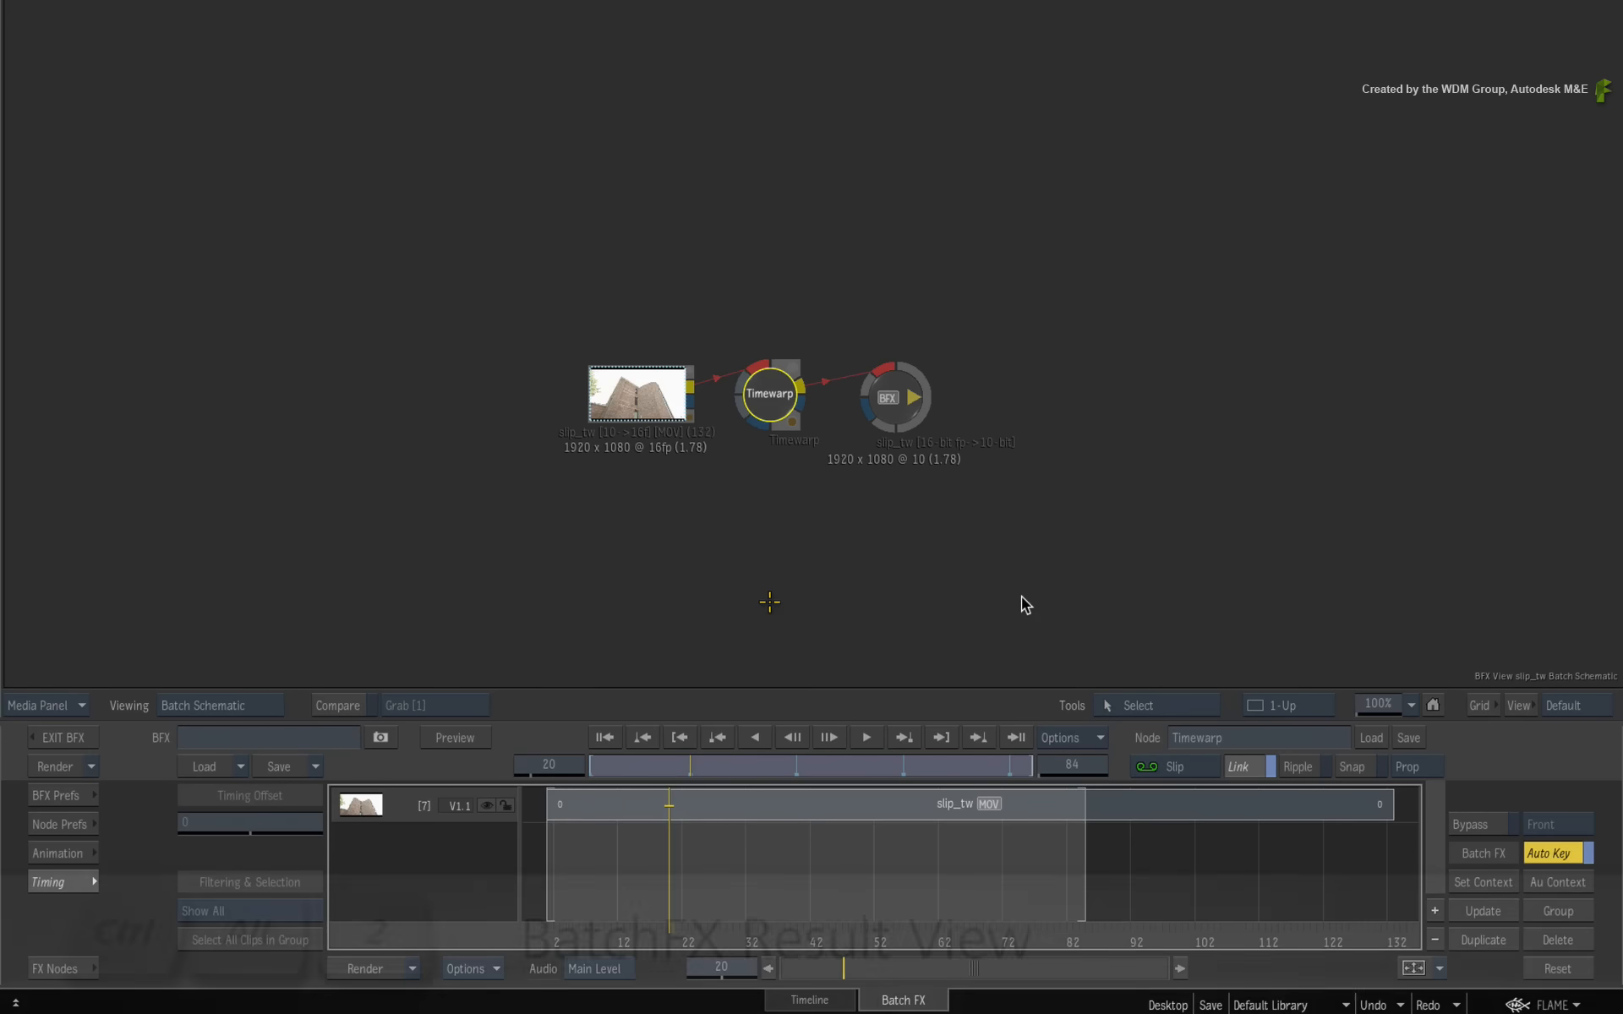
key("ctrl+alt+2")
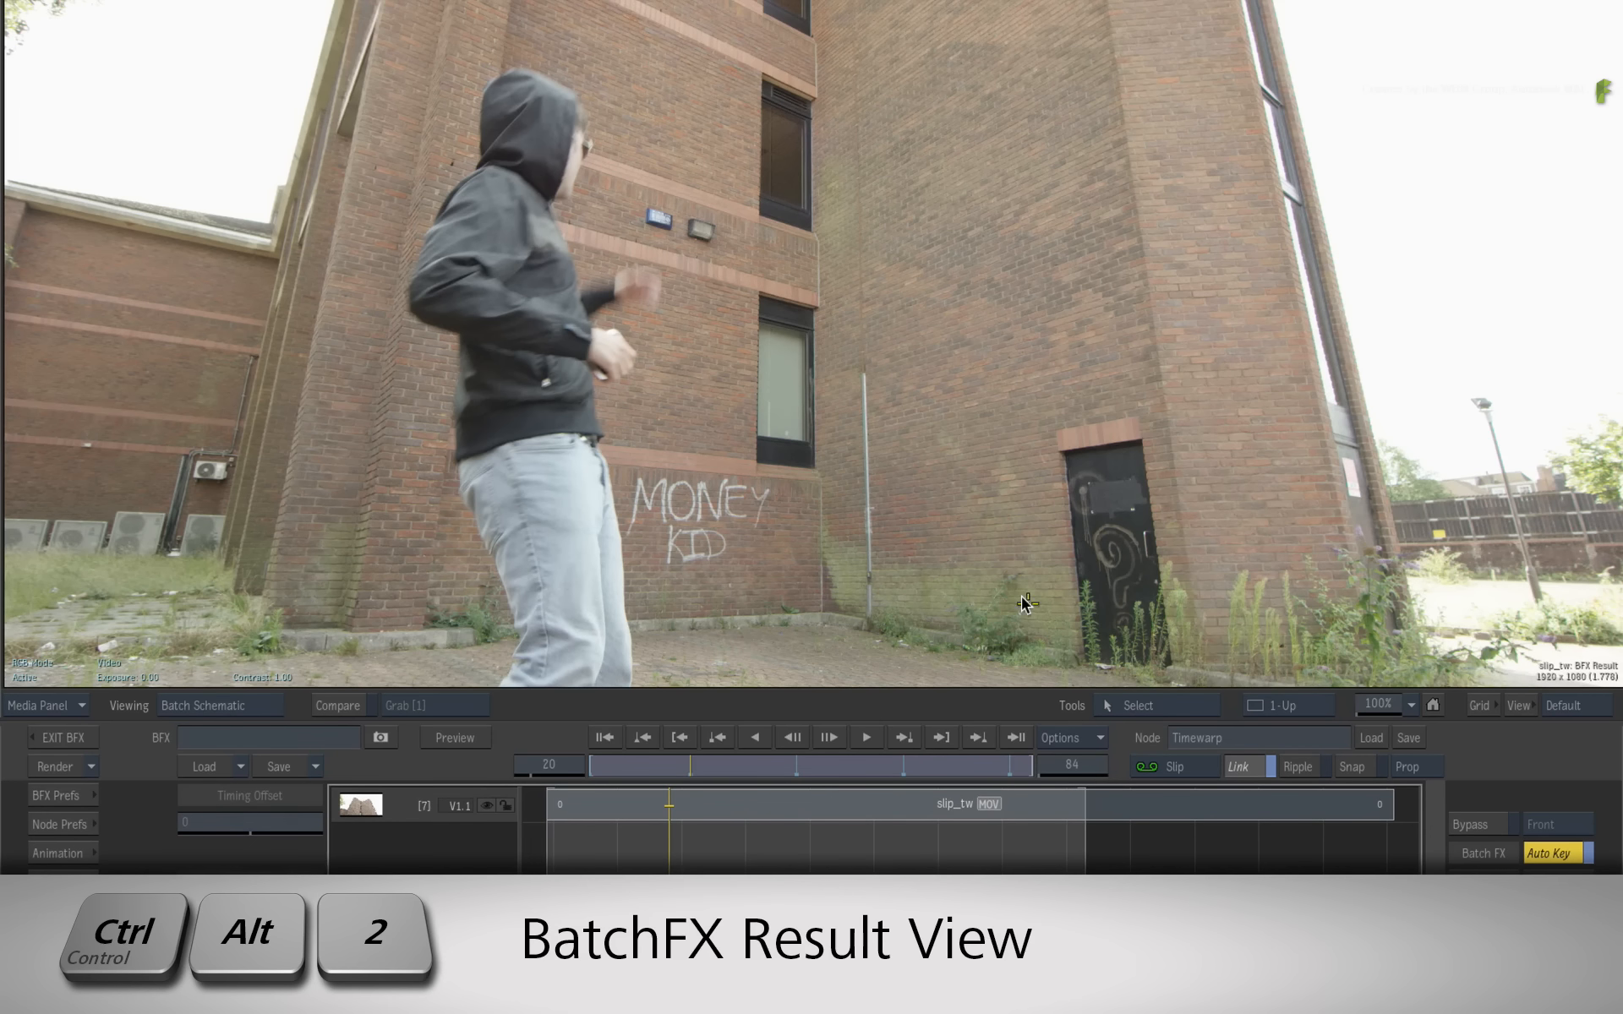
left_click(1413, 711)
left_click(1412, 692)
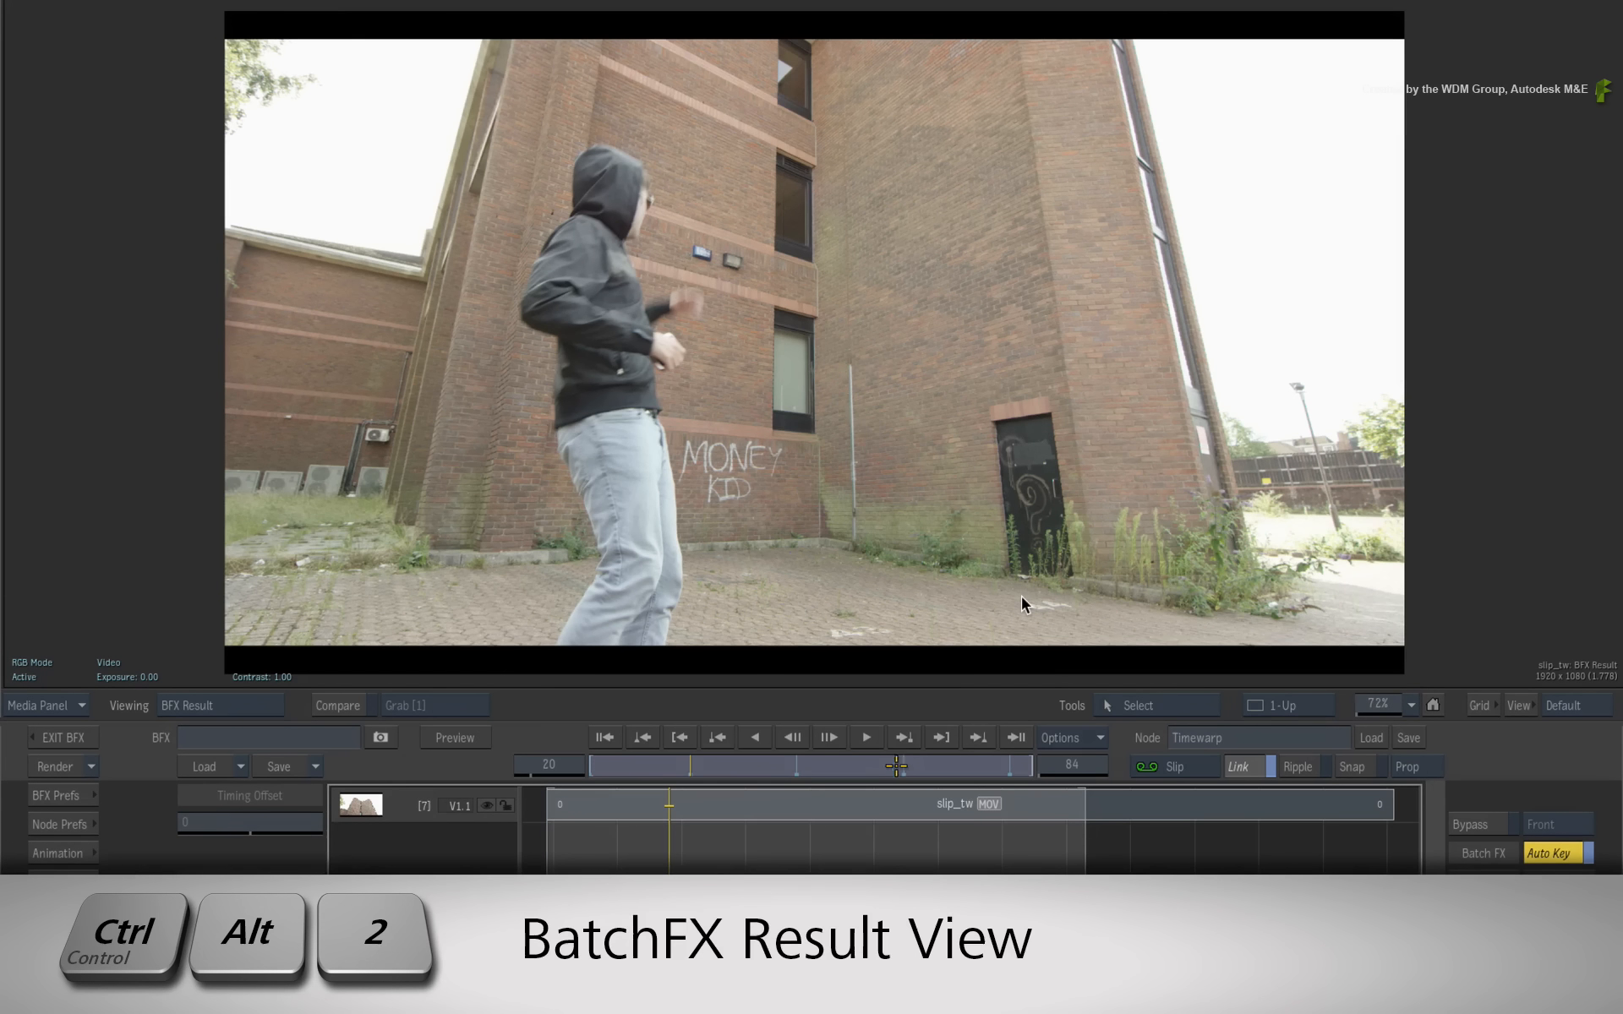
Step: Slip the source clip with a Timing Offset of 20 and check the result around frame 20
left_click(721, 818)
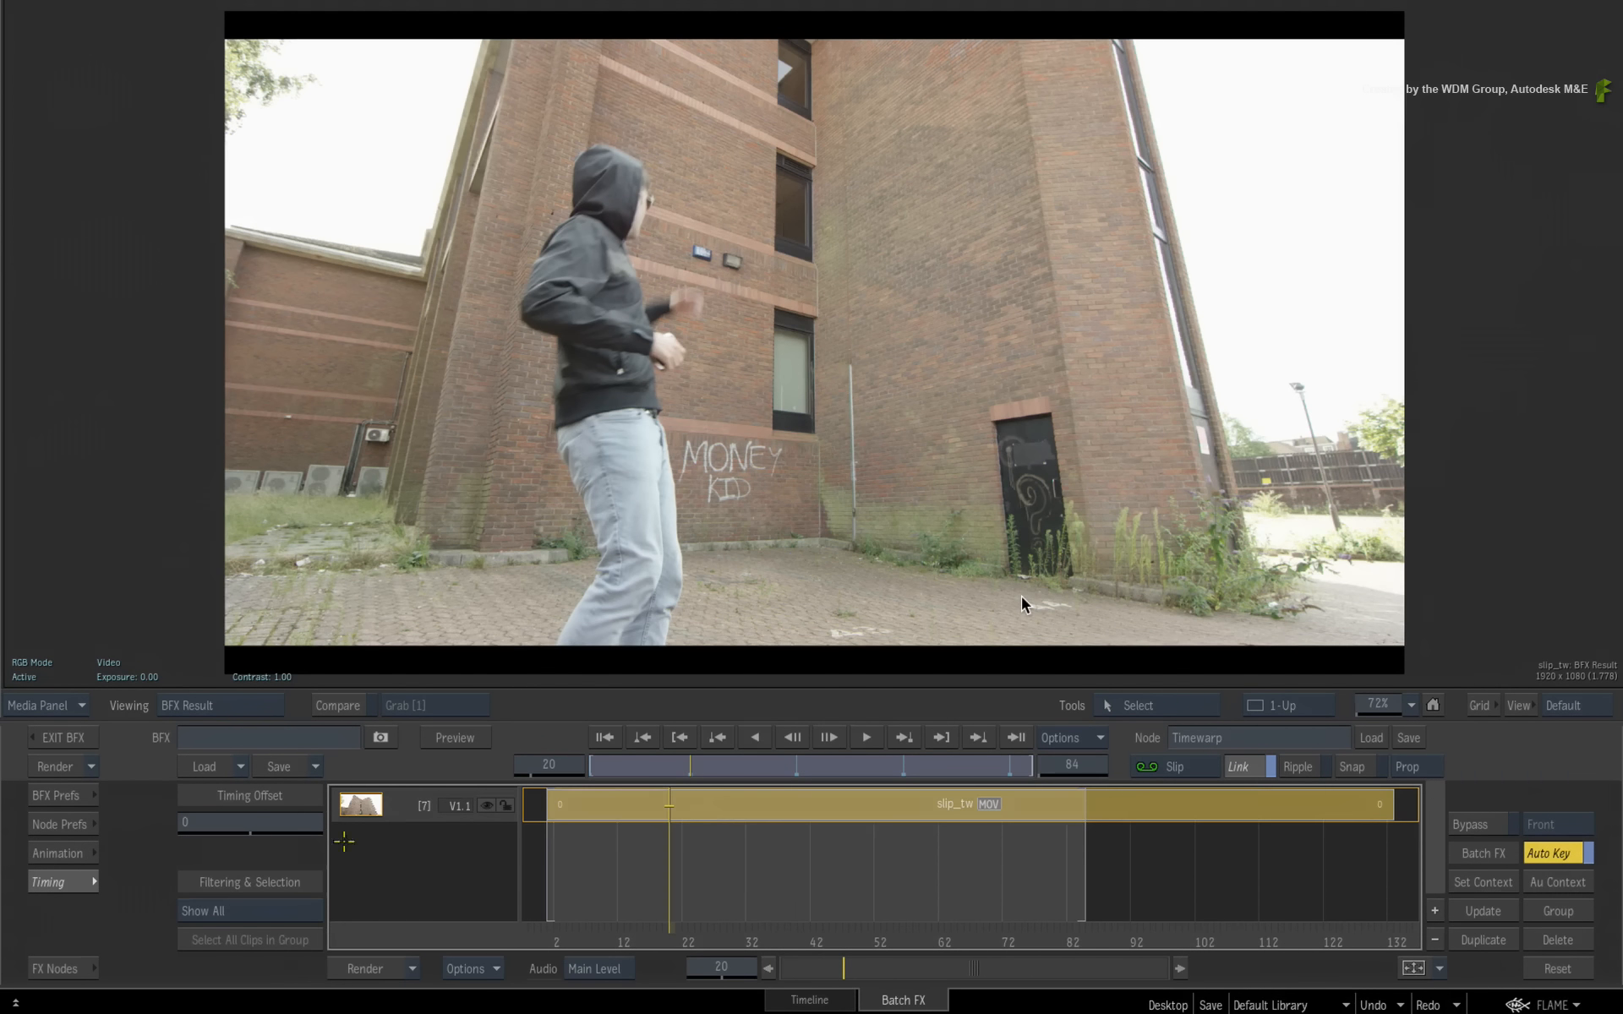
mouse_move(262, 818)
left_mouse_down()
mouse_move(306, 816)
mouse_move(286, 817)
left_mouse_up()
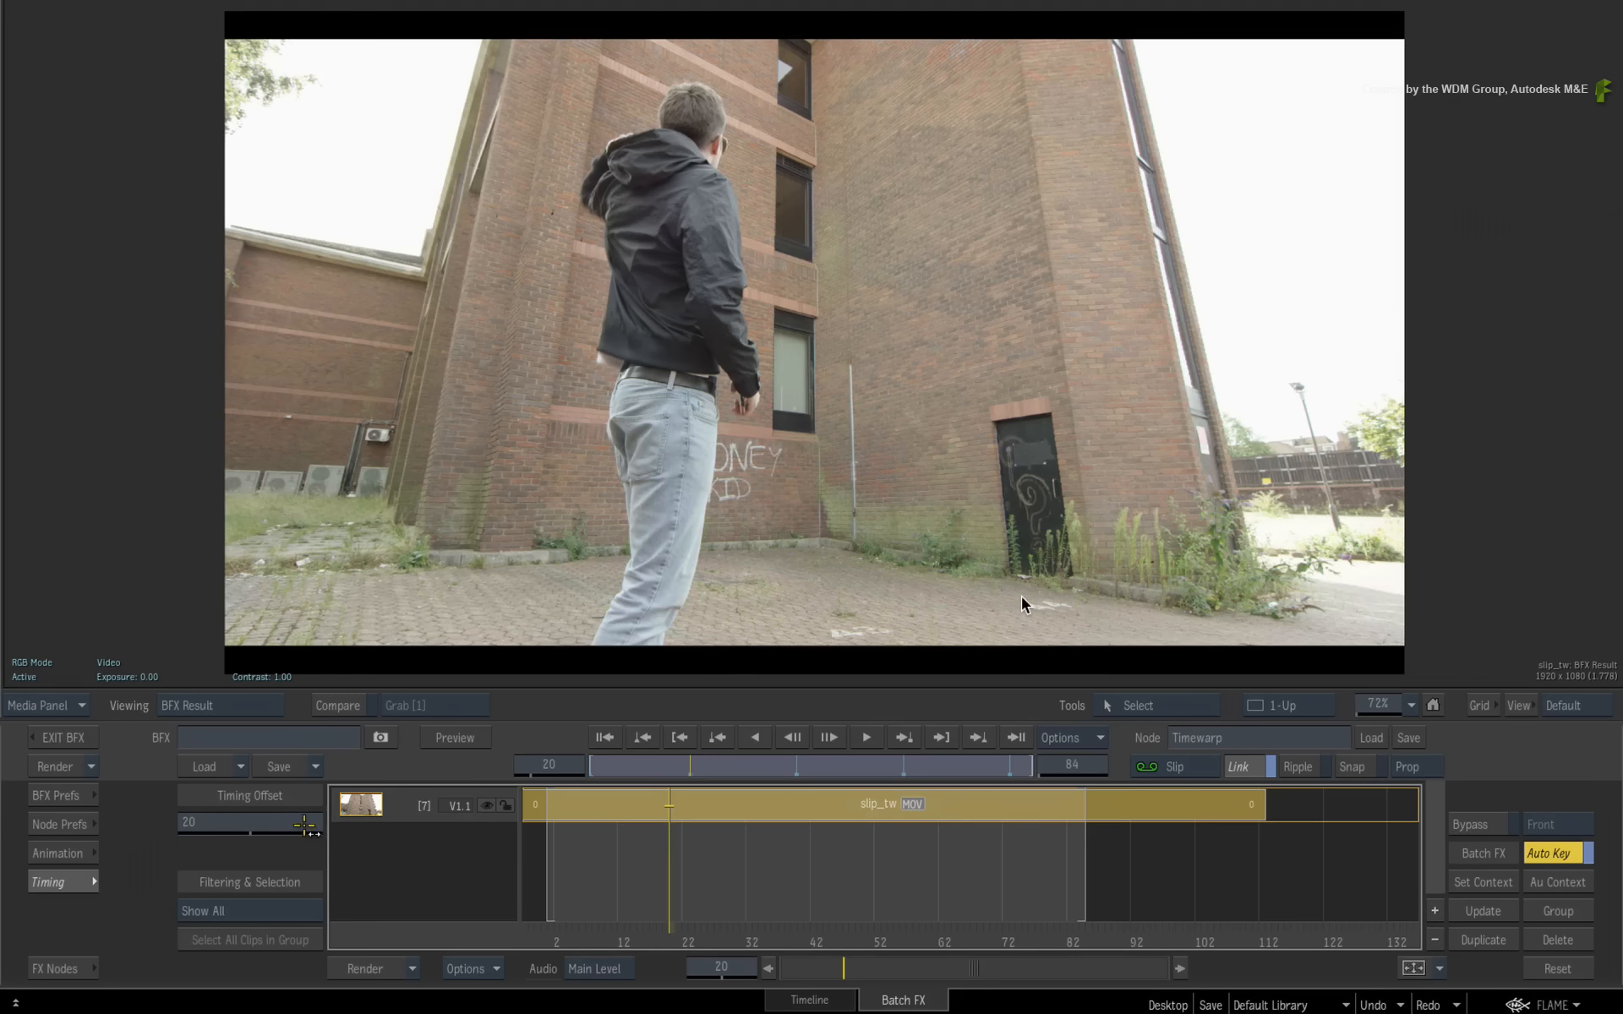
key("space")
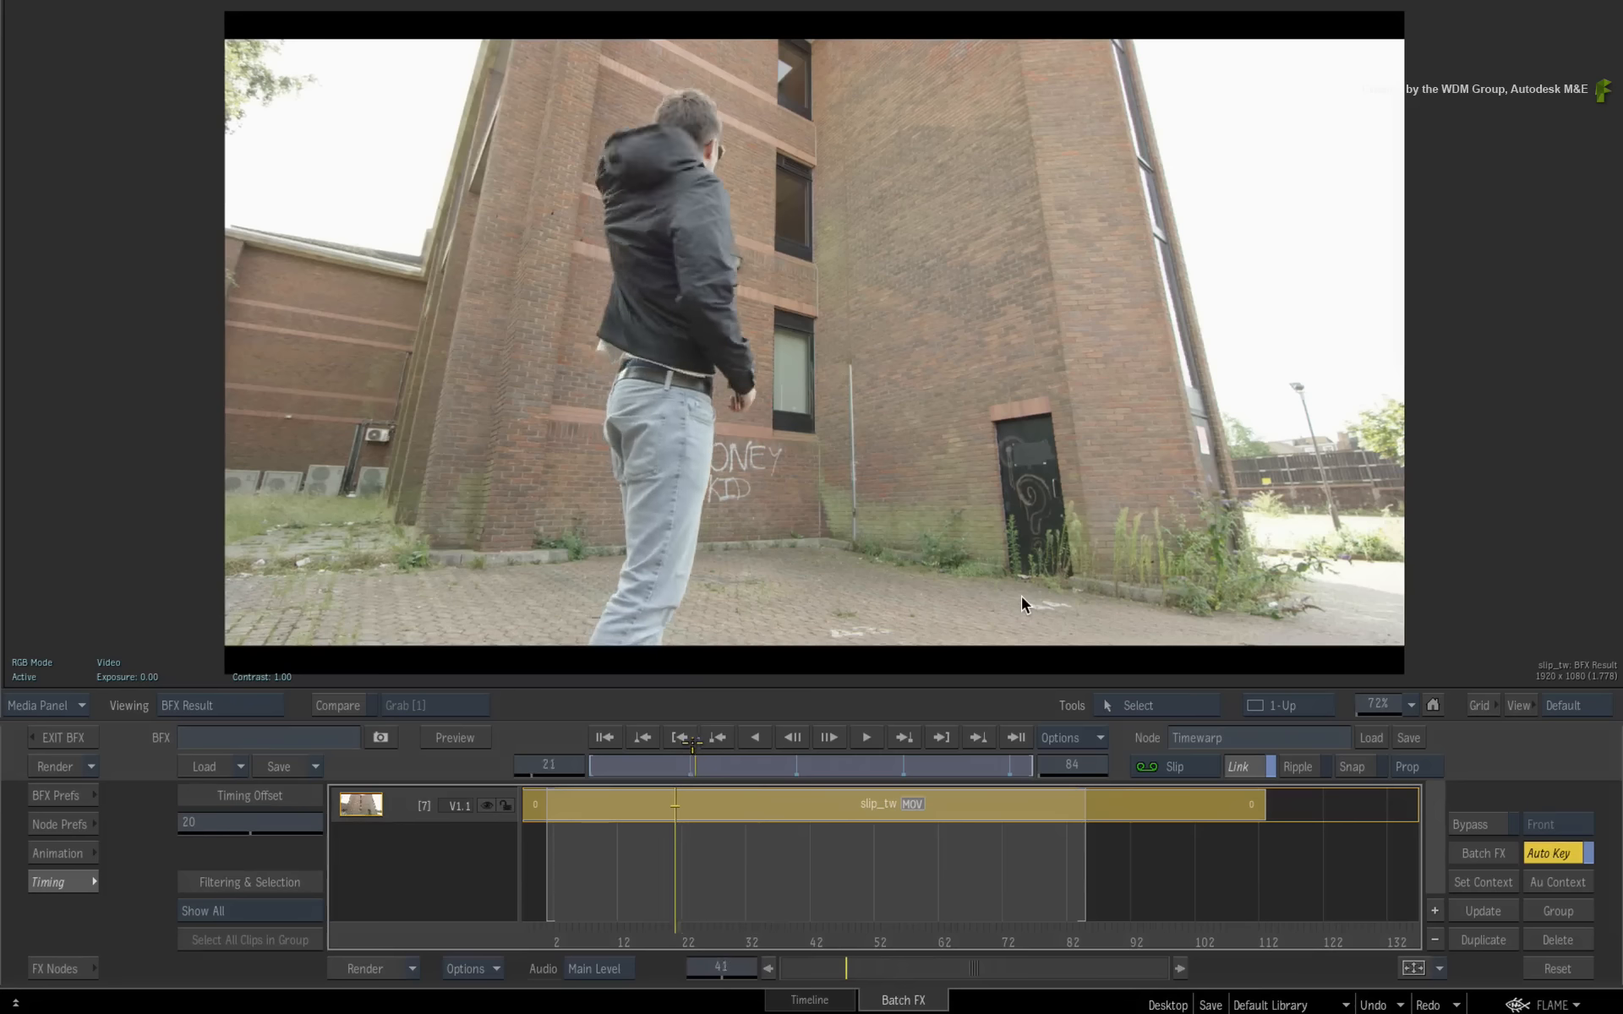
left_click(793, 739)
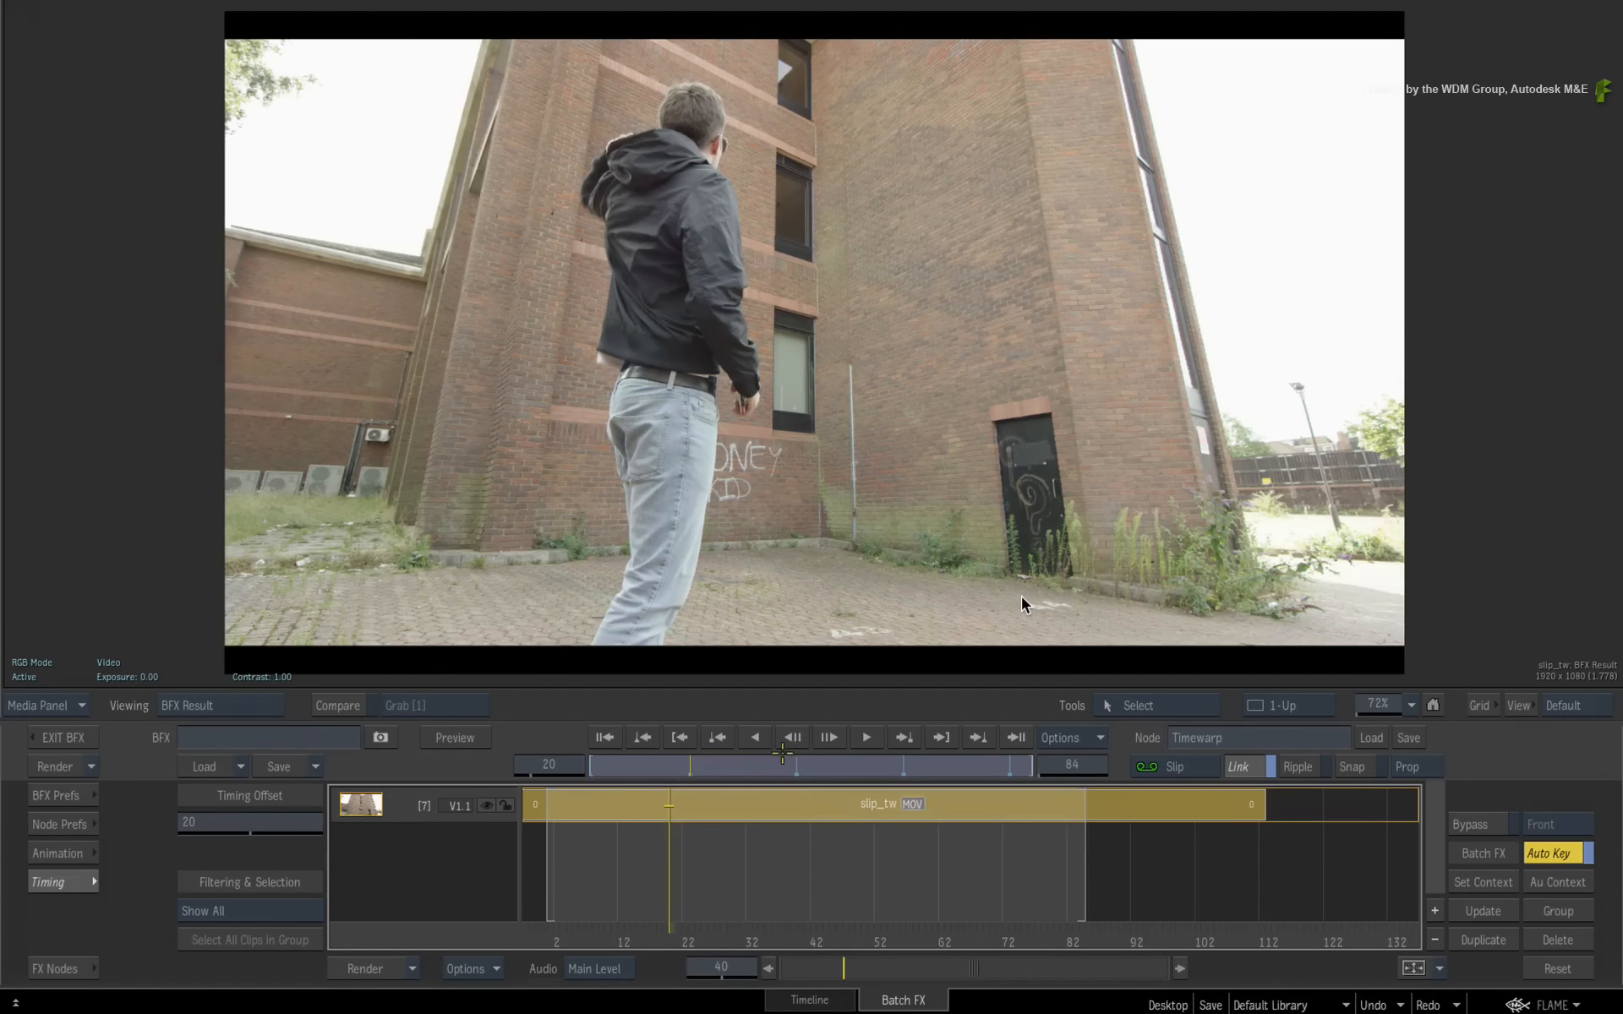
Step: Return to the Batch schematic and insert a MUX node between the source clip and the Timewarp node
key("F4")
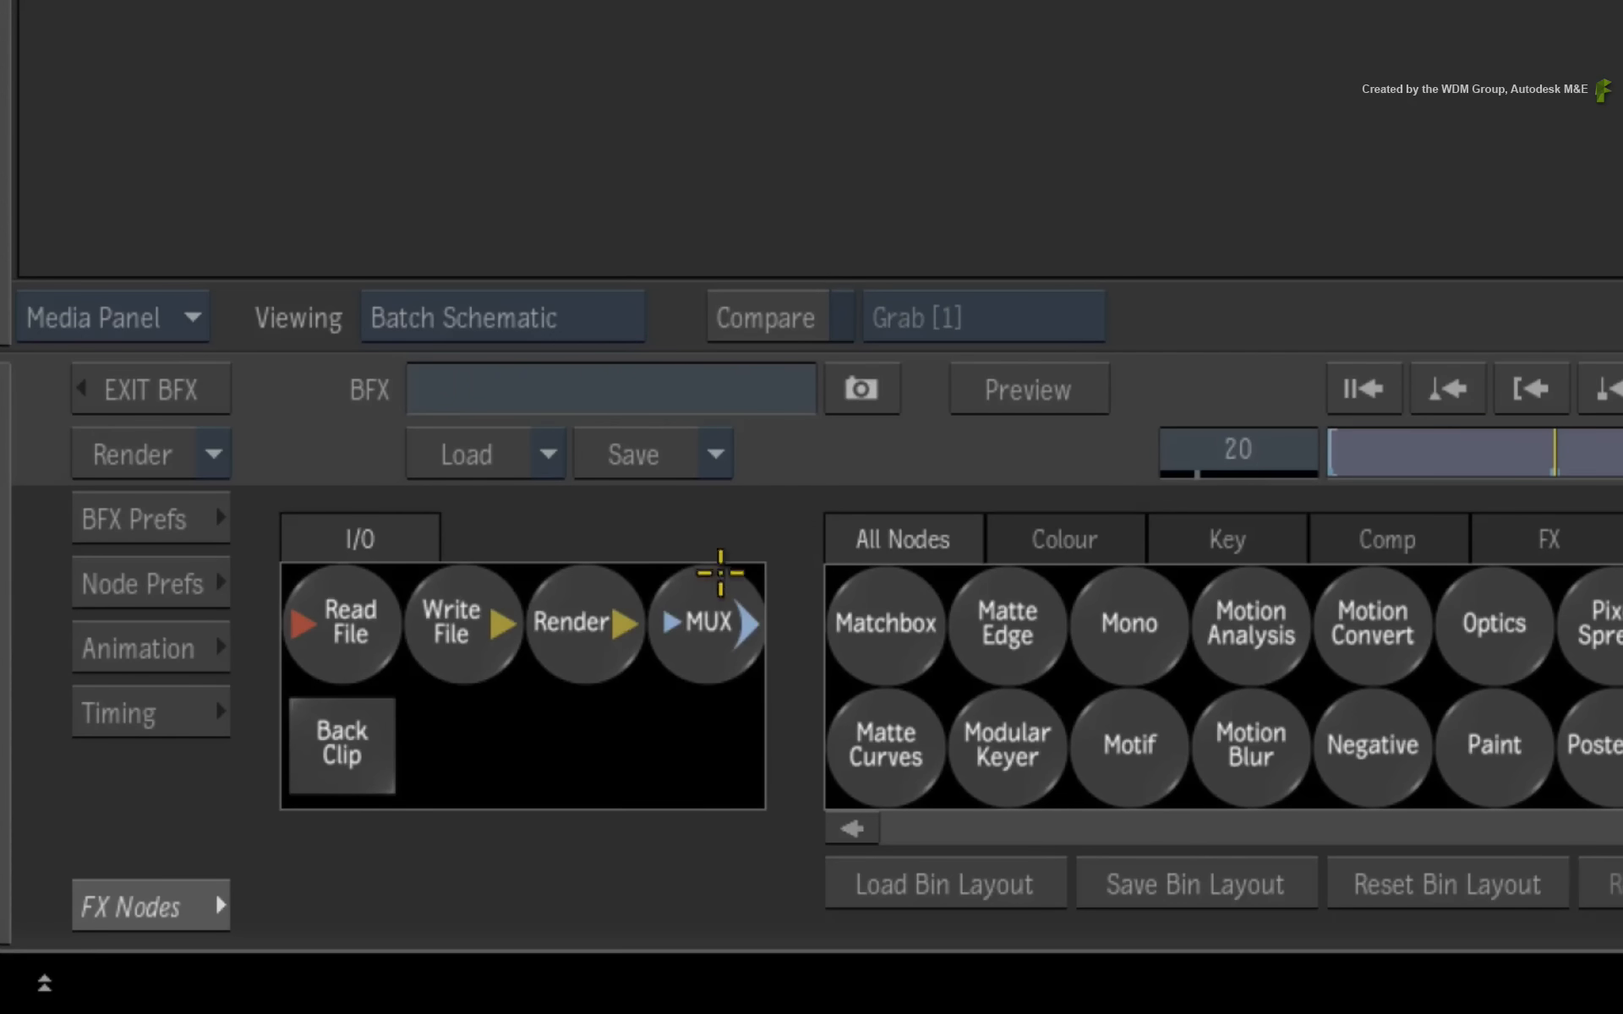
left_click_drag(317, 818, 344, 695)
left_click_drag(779, 298, 754, 762)
left_click_drag(729, 449, 300, 448)
left_click_drag(743, 754, 710, 431)
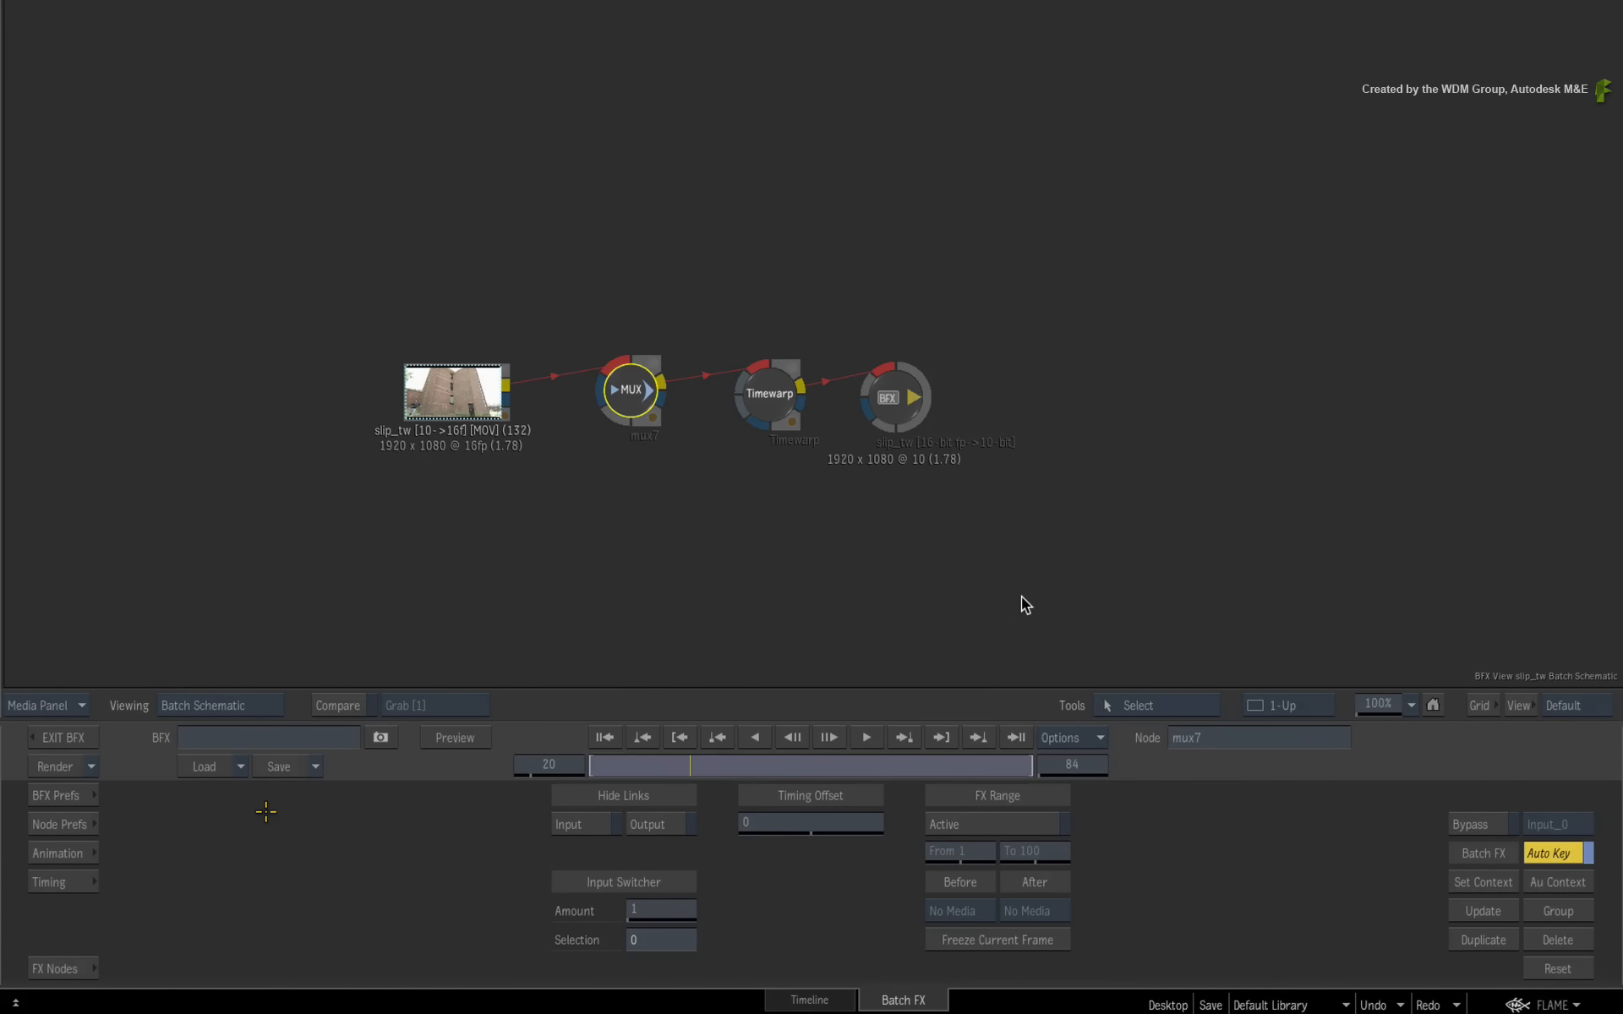
Step: Exit Batch FX to the timeline and scrub the slipped segment back to frame 1
left_click(70, 737)
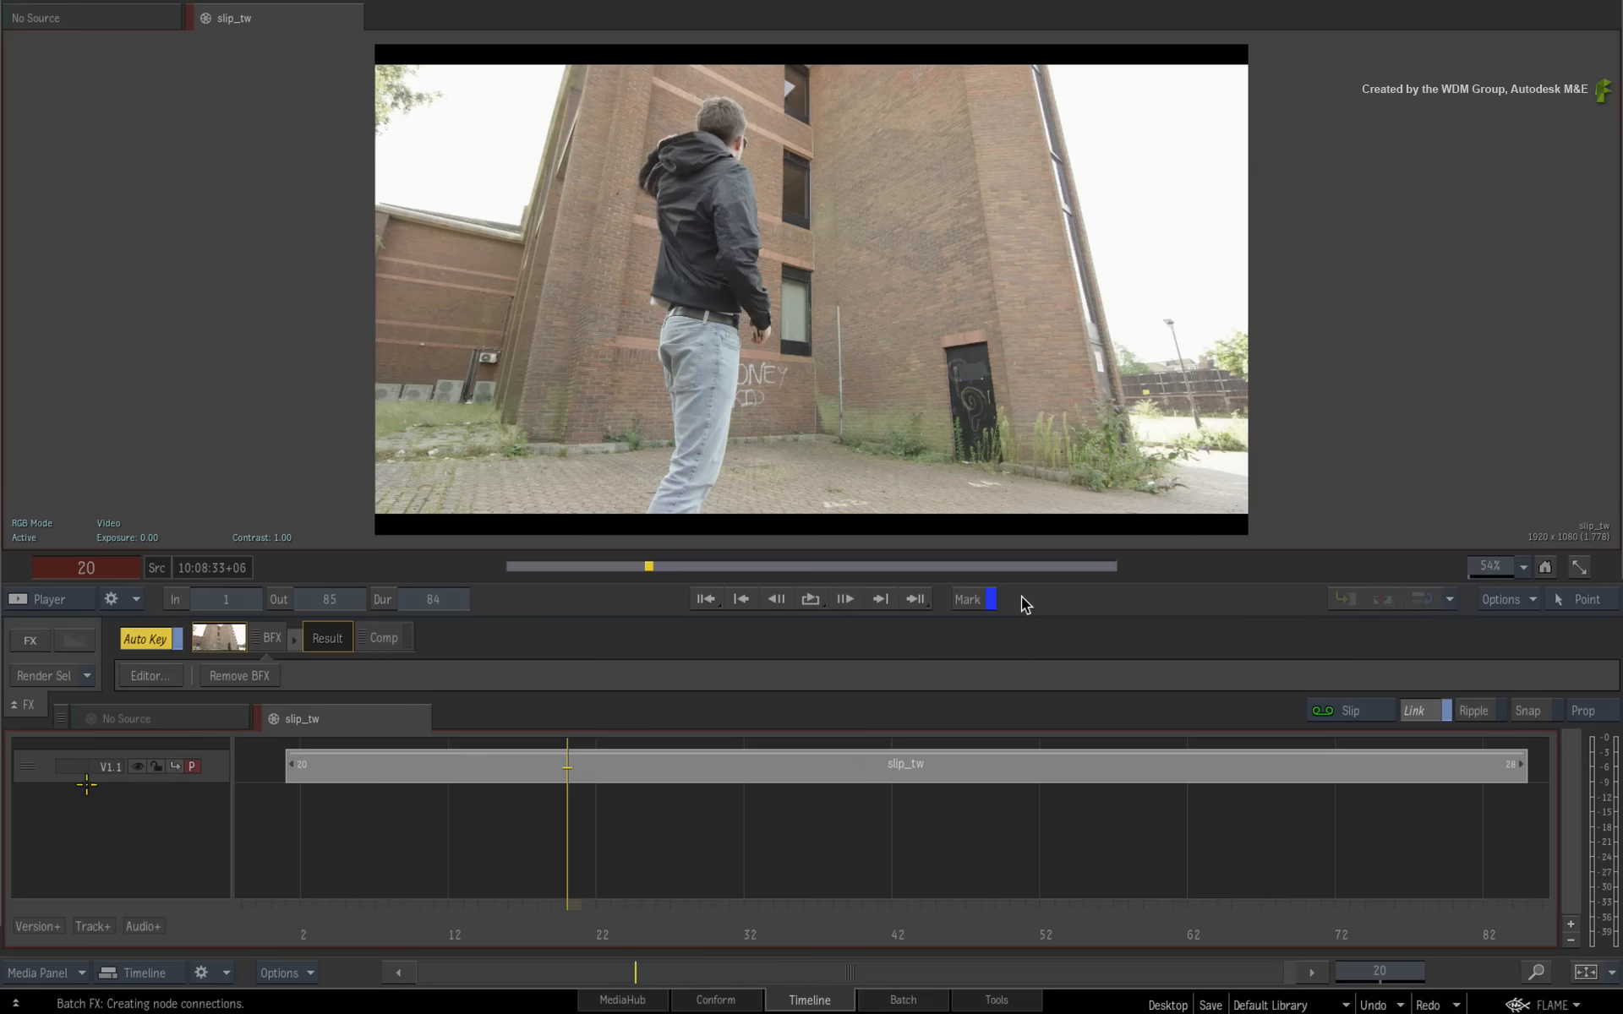
left_click_drag(573, 907, 356, 822)
key("Home")
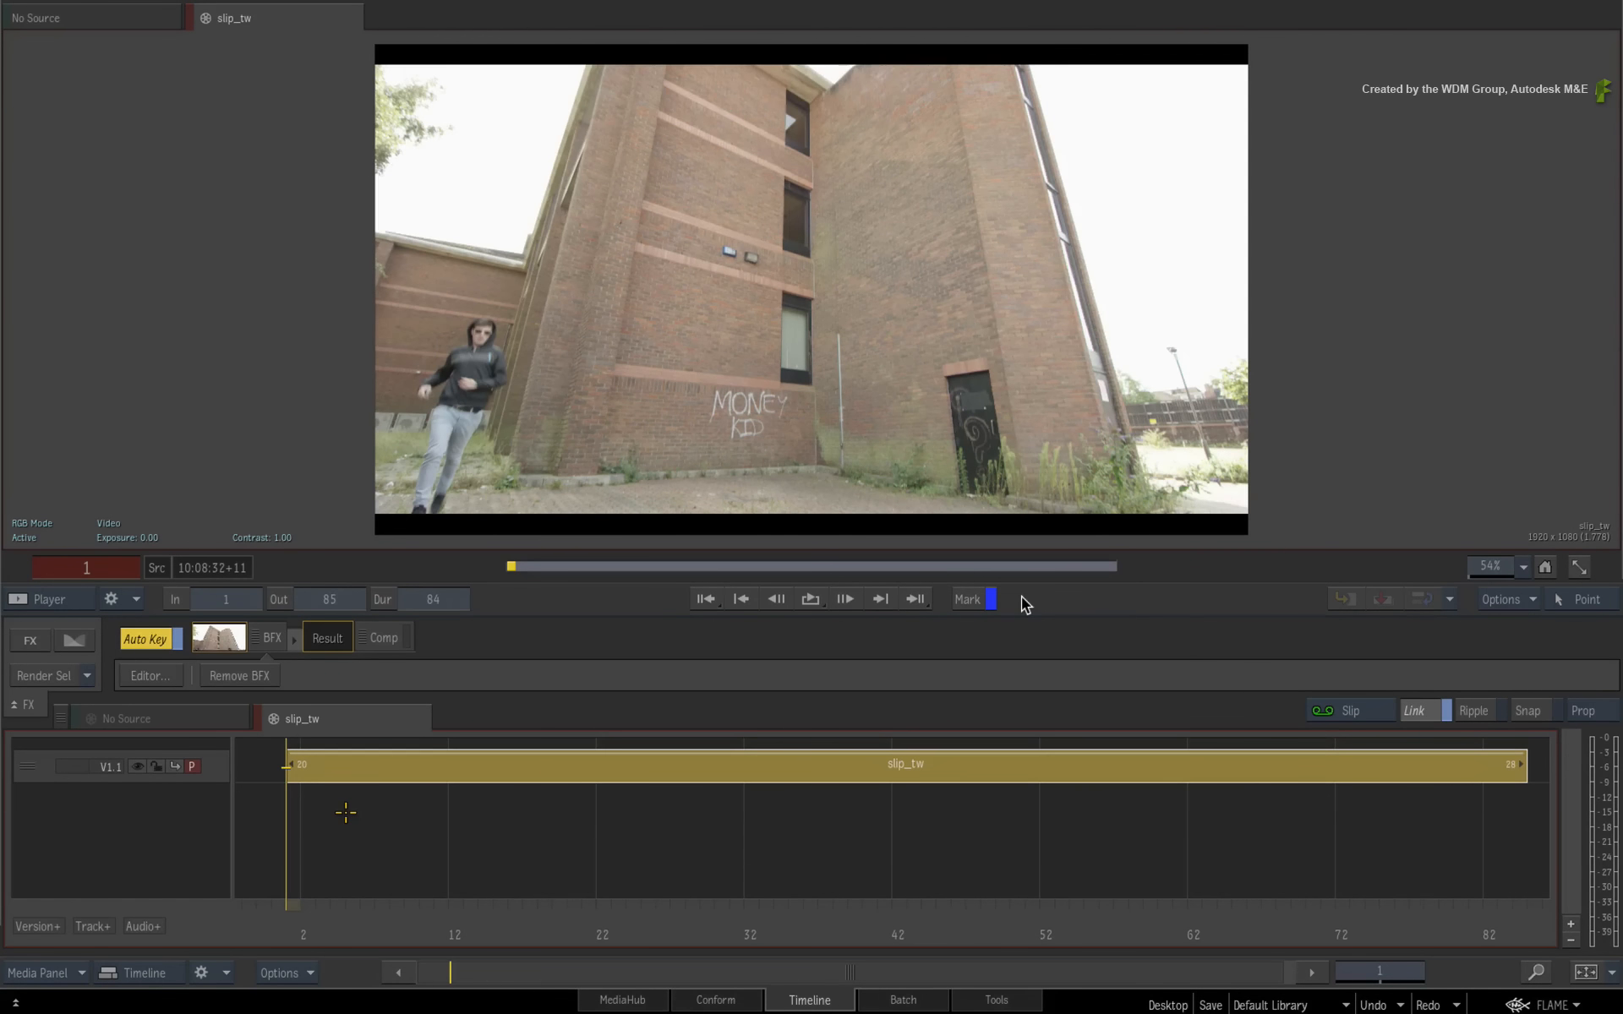